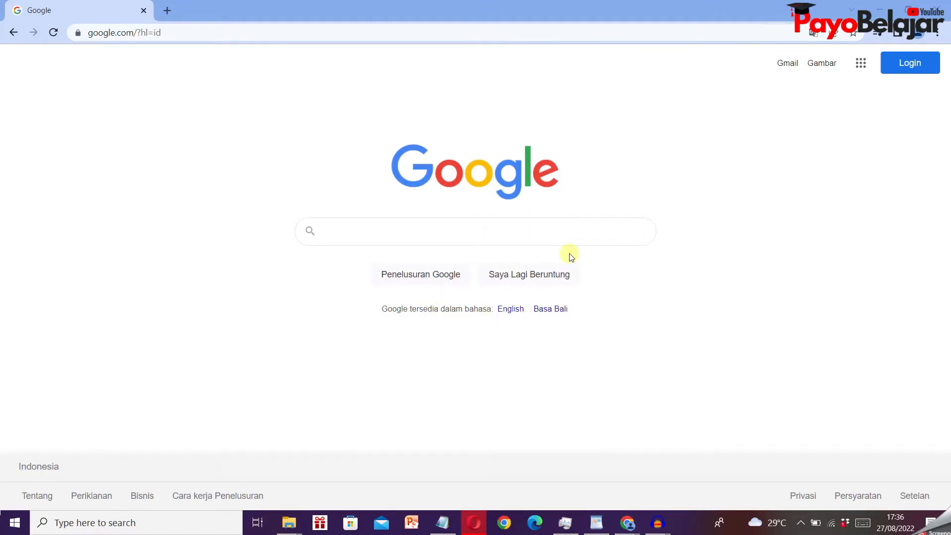
# - Search the web for "download obs"
pyautogui.click(439, 229)
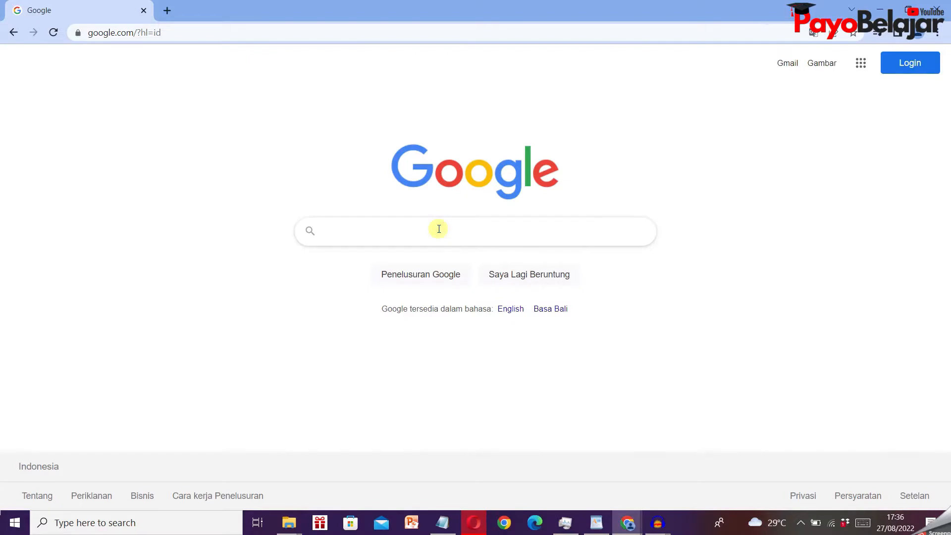
pyautogui.write('downl')
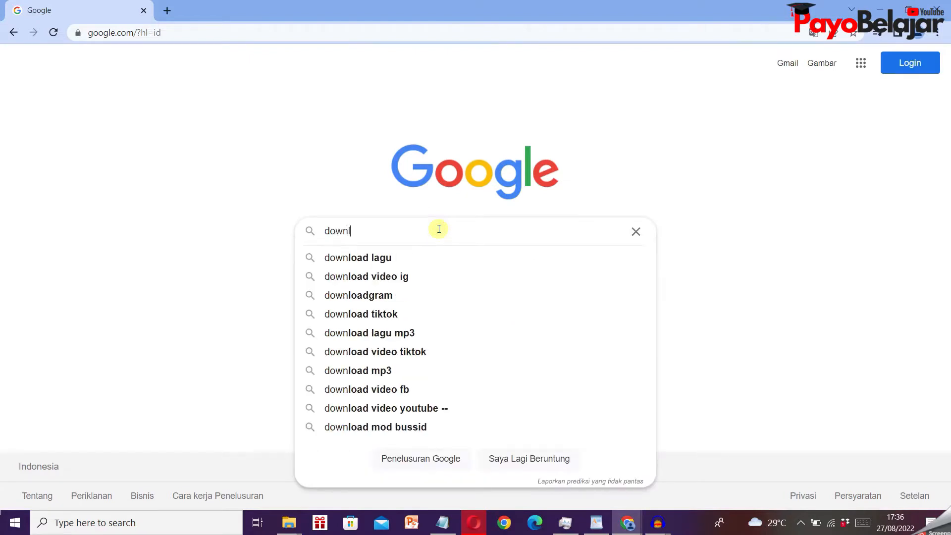
pyautogui.write('oad obs')
pyautogui.press('Return')
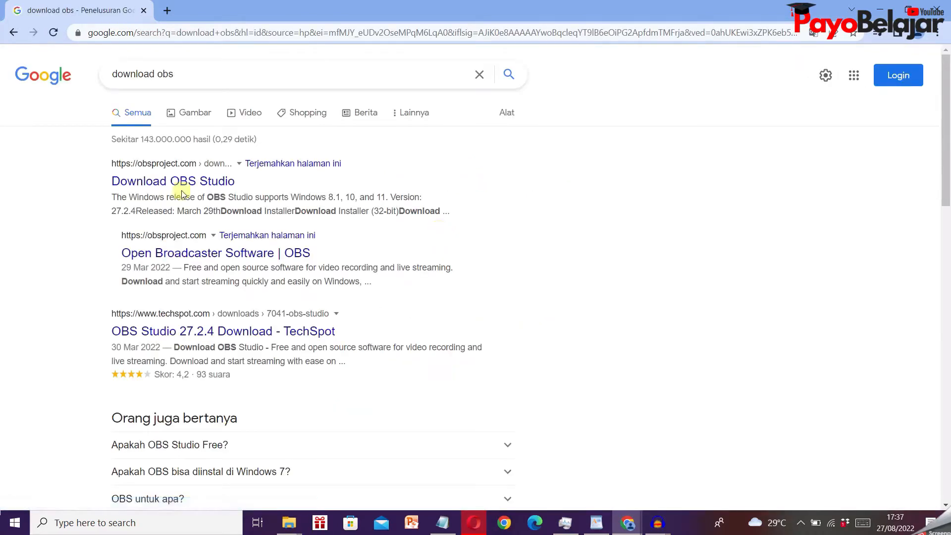
# - Open the Download OBS Studio result from obsproject.com and download the standard (not 32-bit) Windows installer
pyautogui.click(210, 183)
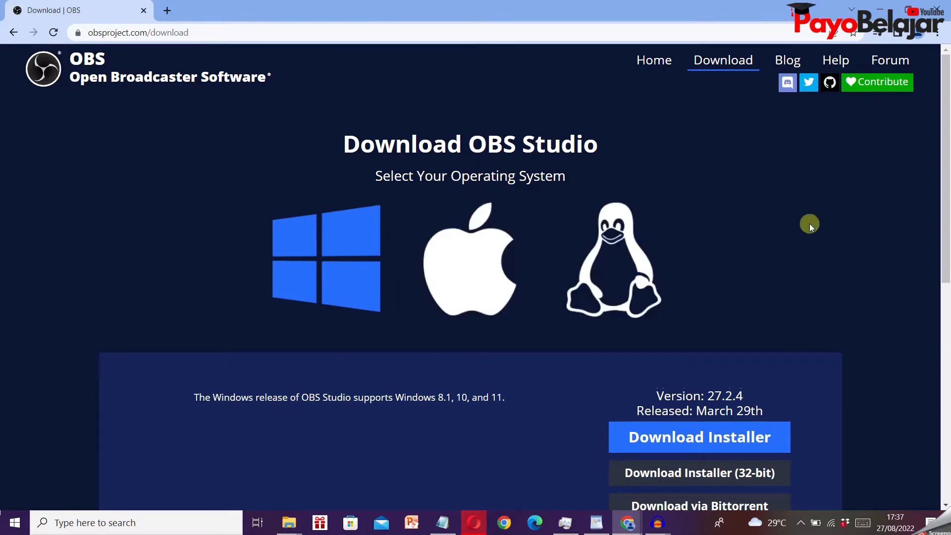
pyautogui.scroll(-2, 809, 226)
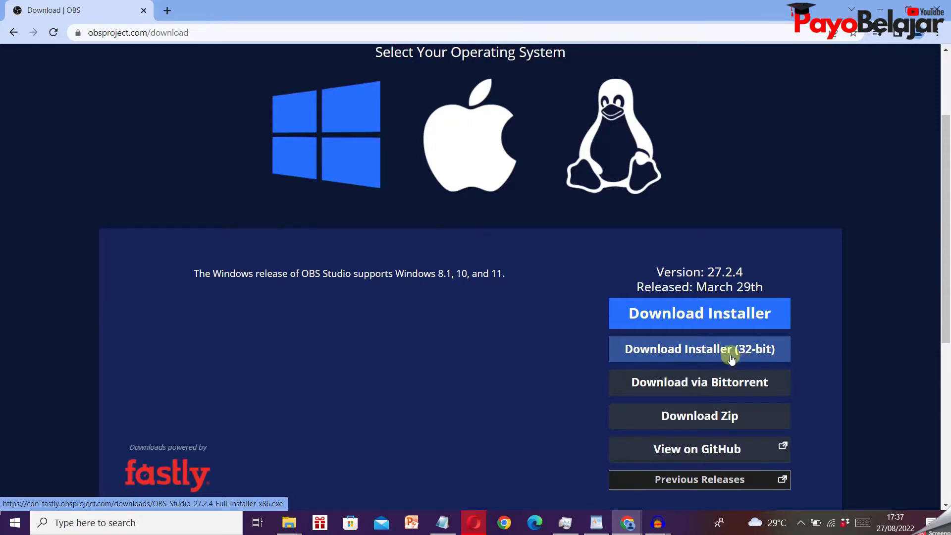
pyautogui.click(712, 327)
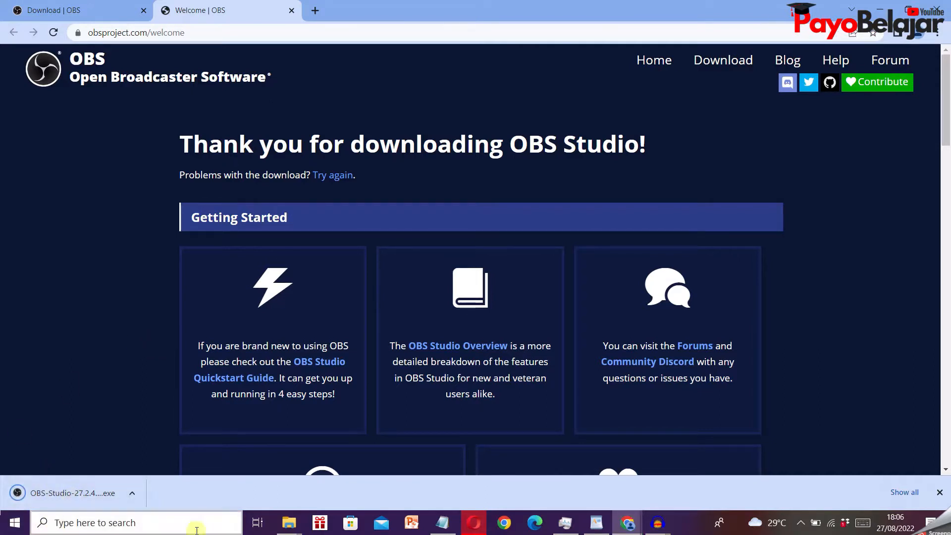
# - Switch to File Explorer, open the A-Tutorial OBS folder on DataKu (D:), and run OBS-Studio-27.2.4-Full-Installer-x64.exe
pyautogui.click(288, 525)
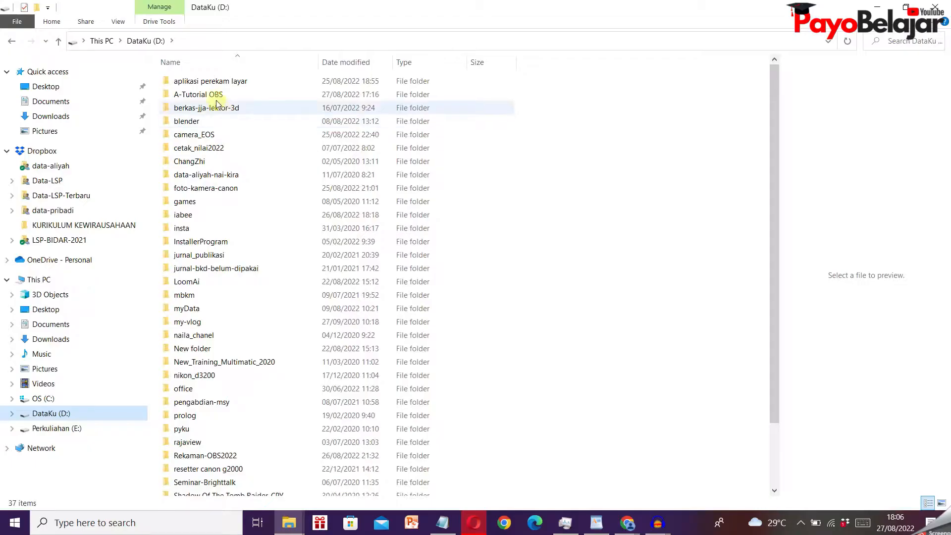
pyautogui.doubleClick(212, 94)
pyautogui.click(237, 107)
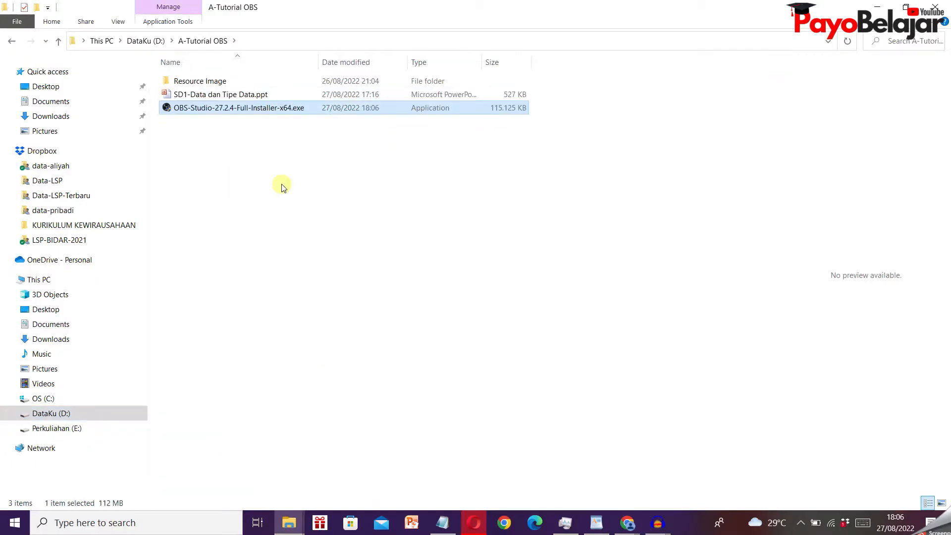
pyautogui.click(296, 152)
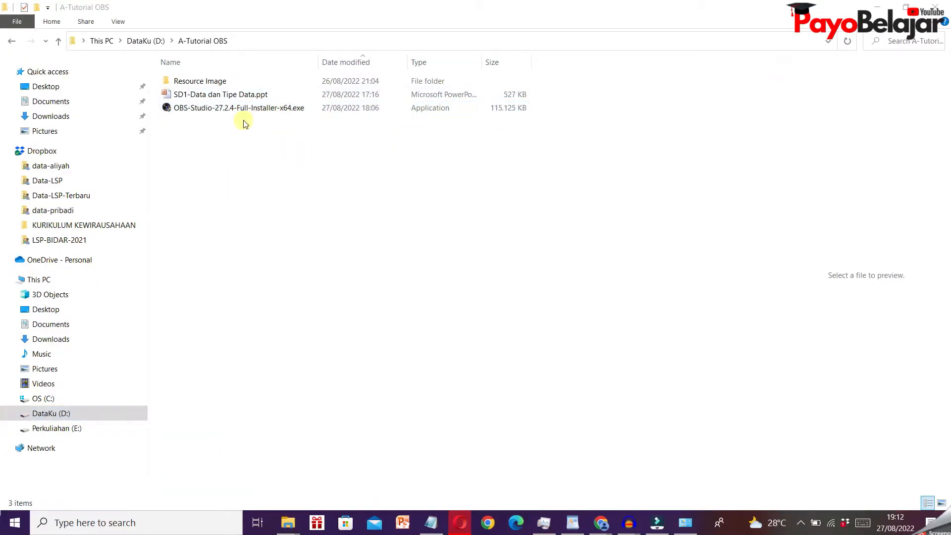
pyautogui.click(243, 108)
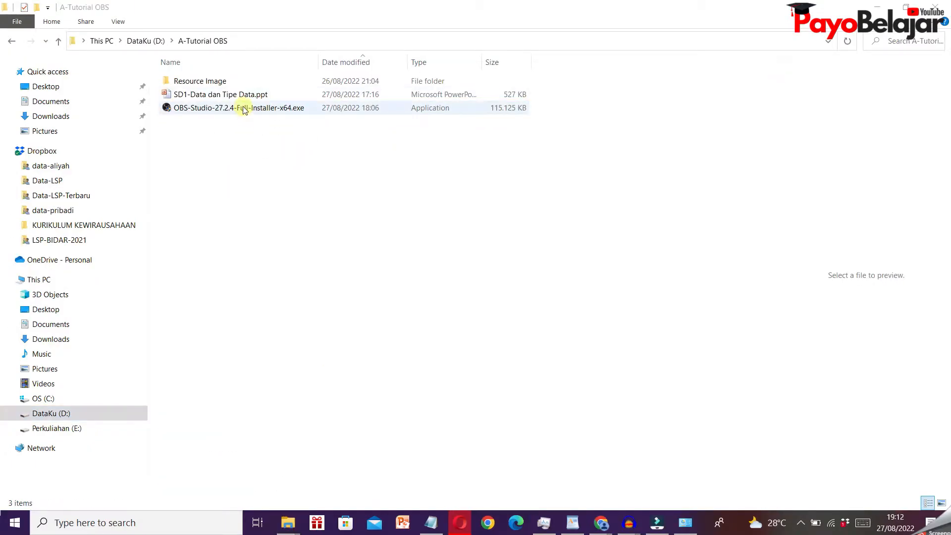
pyautogui.doubleClick(243, 108)
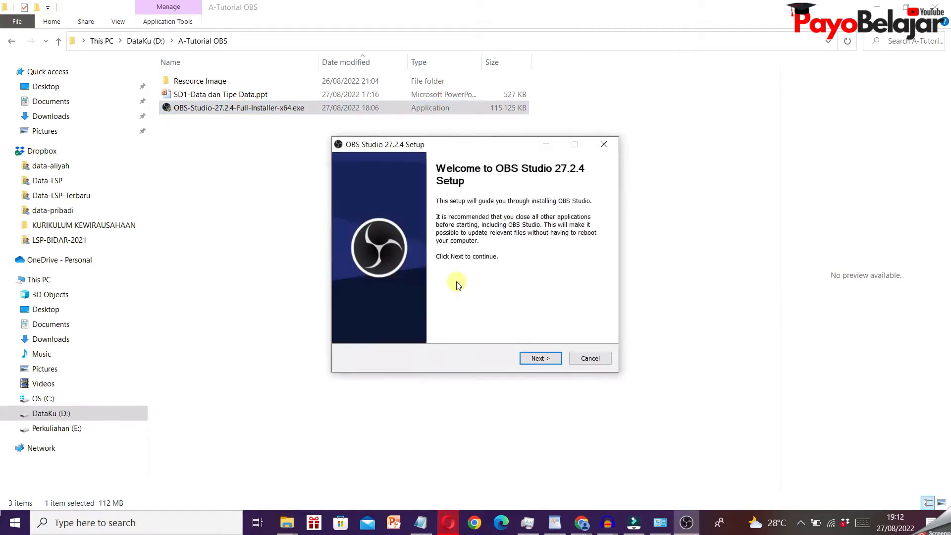
# - Install OBS Studio 27.2.4 into D:\A-Tutorial OBS\obs-studio and finish setup with the launch option enabled
pyautogui.click(540, 359)
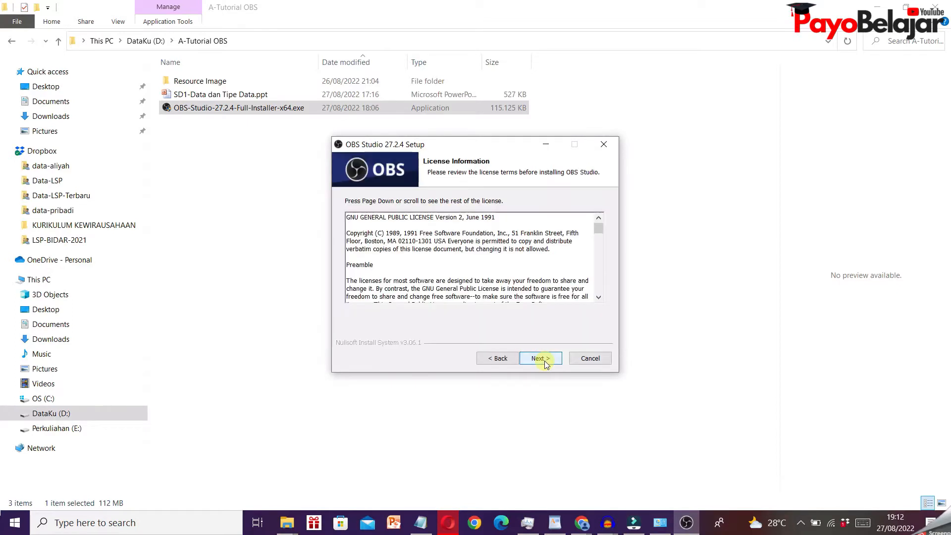
pyautogui.click(539, 359)
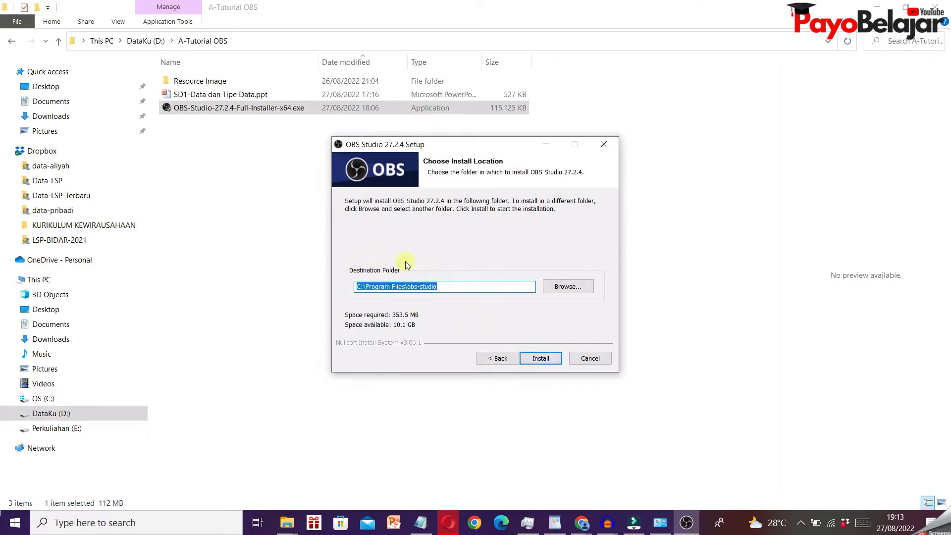
pyautogui.click(575, 288)
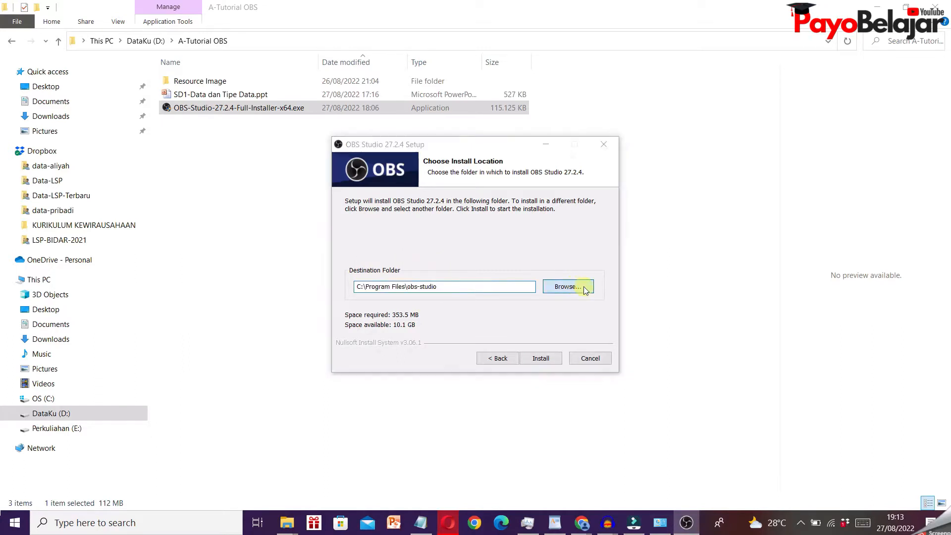
pyautogui.scroll(-2, 454, 279)
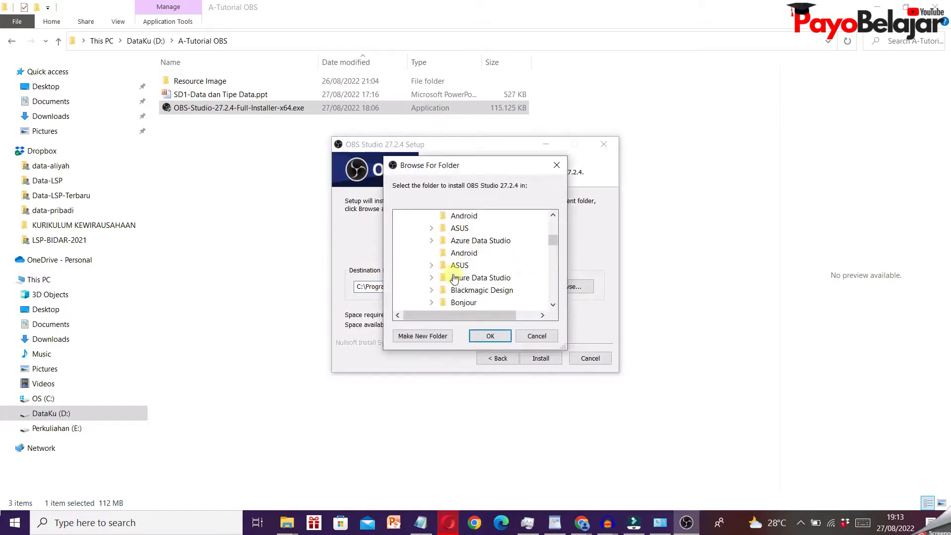
pyautogui.scroll(-15, 454, 280)
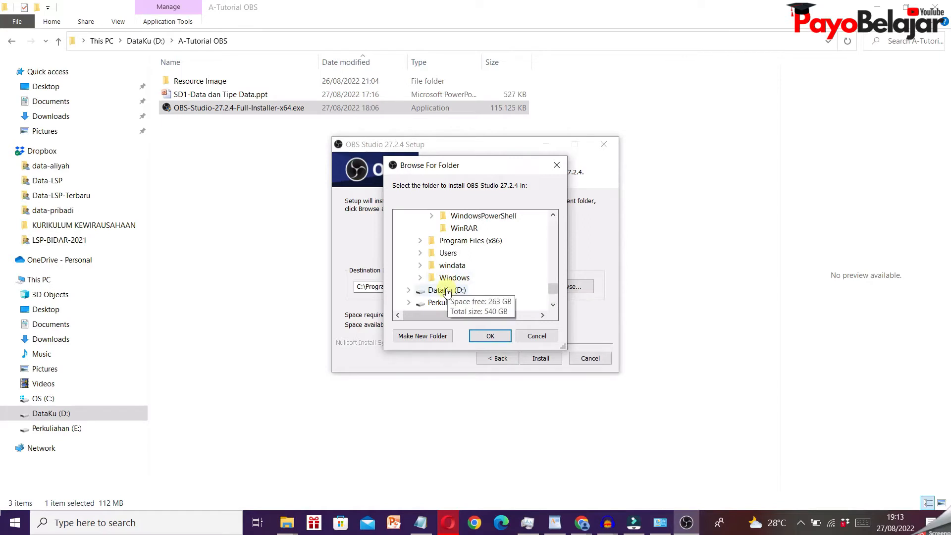
pyautogui.doubleClick(446, 291)
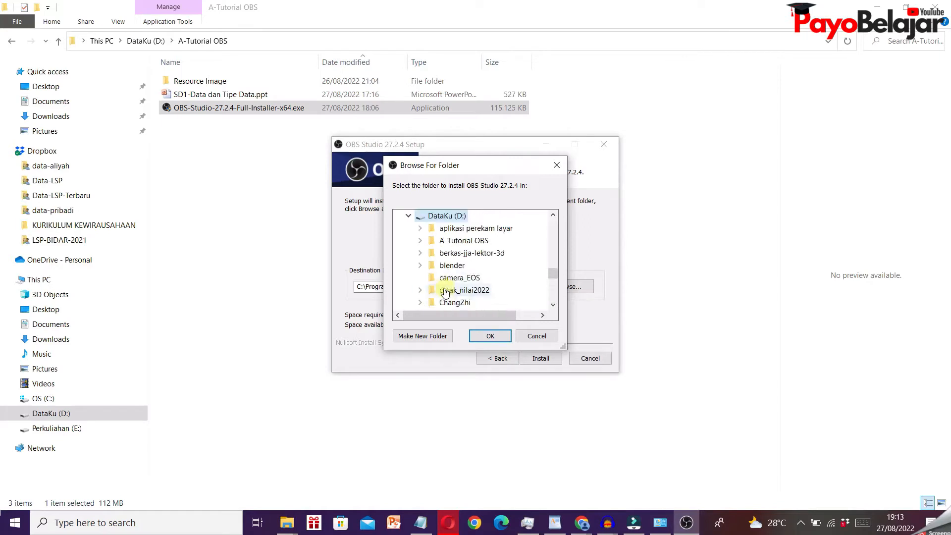
pyautogui.doubleClick(466, 242)
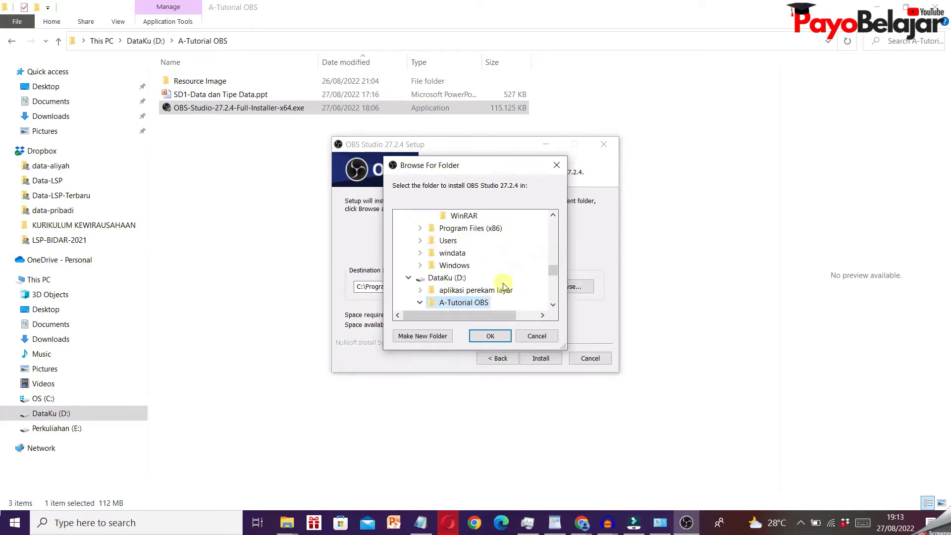
pyautogui.click(490, 336)
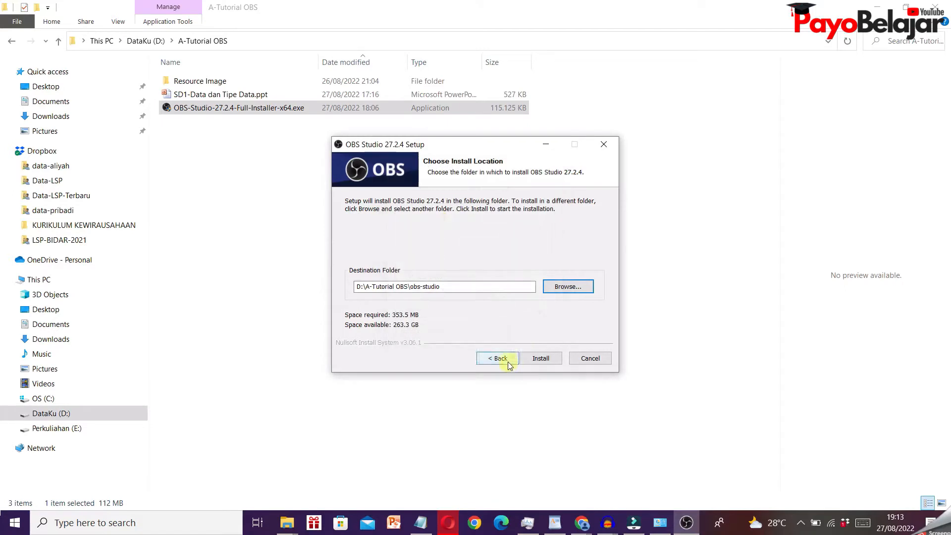
pyautogui.click(540, 358)
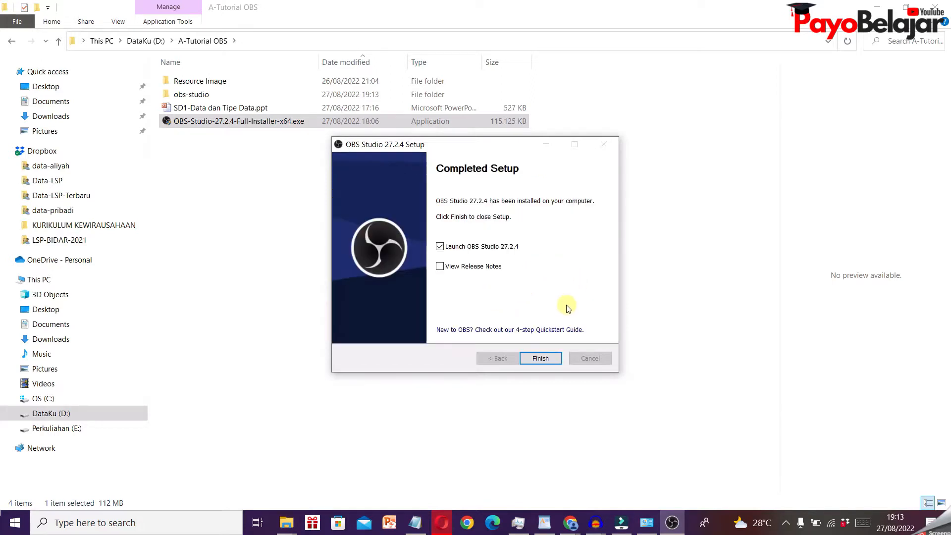
pyautogui.click(540, 359)
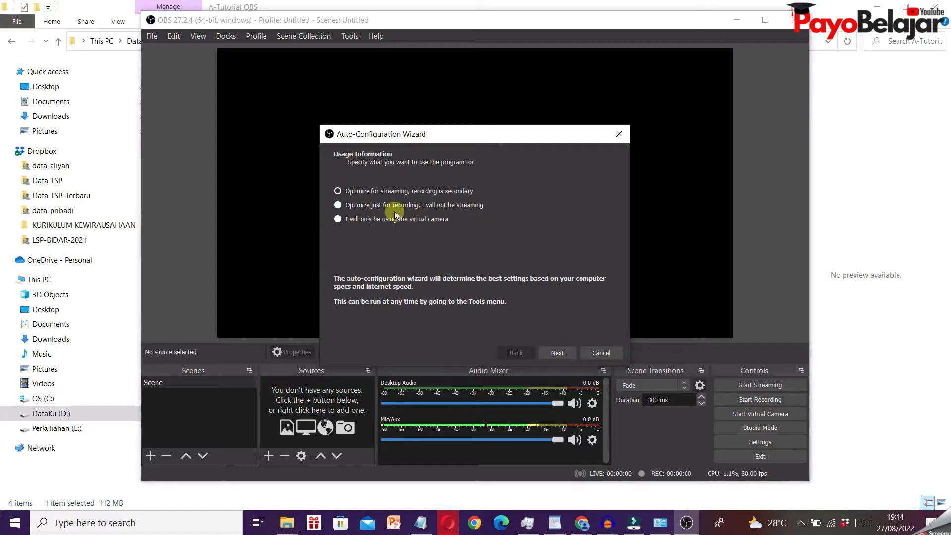
# - Complete the auto-configuration optimized just for recording, keeping the default video settings, apply the results, and maximize the OBS window
pyautogui.click(338, 205)
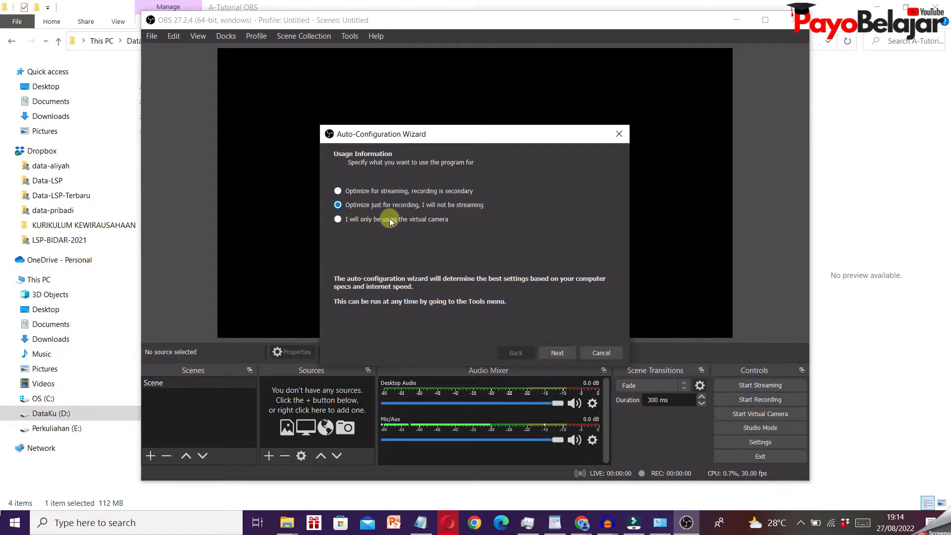
pyautogui.click(559, 353)
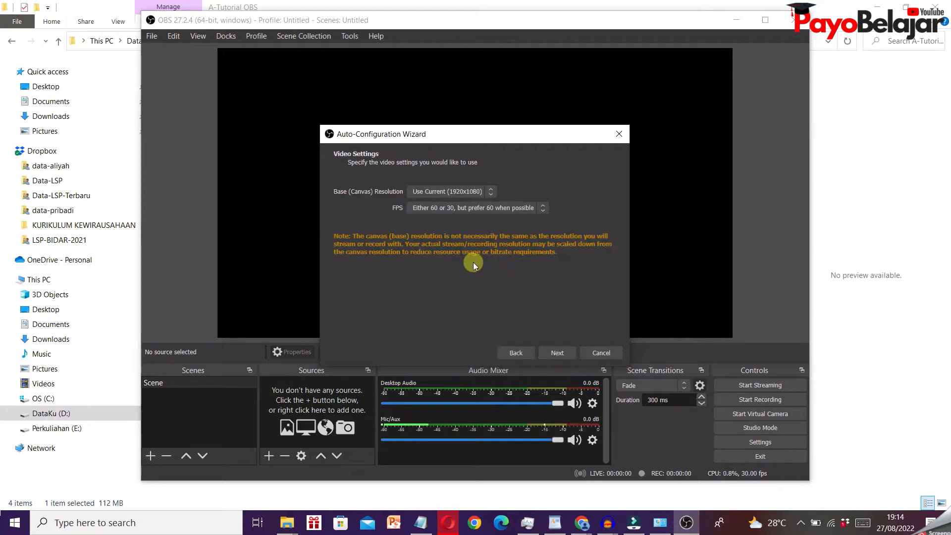
pyautogui.click(565, 354)
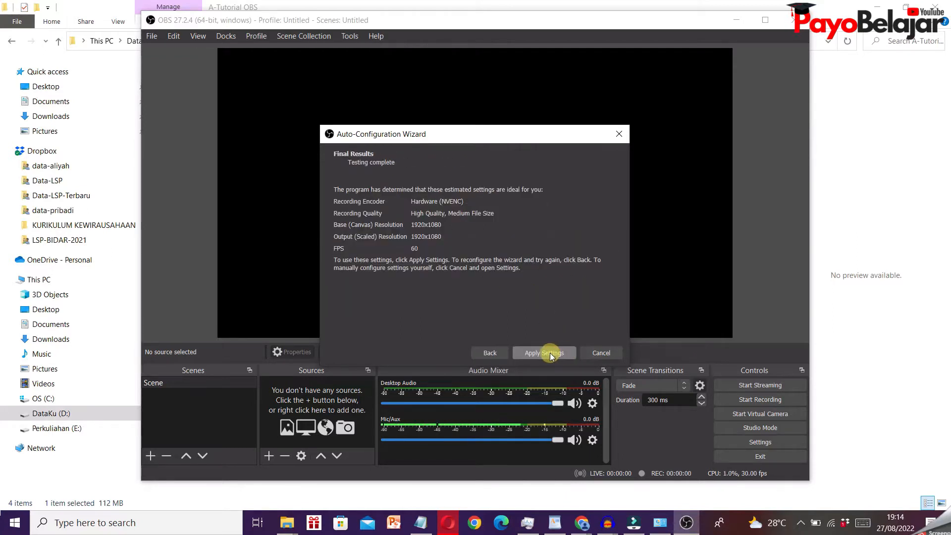
pyautogui.click(548, 352)
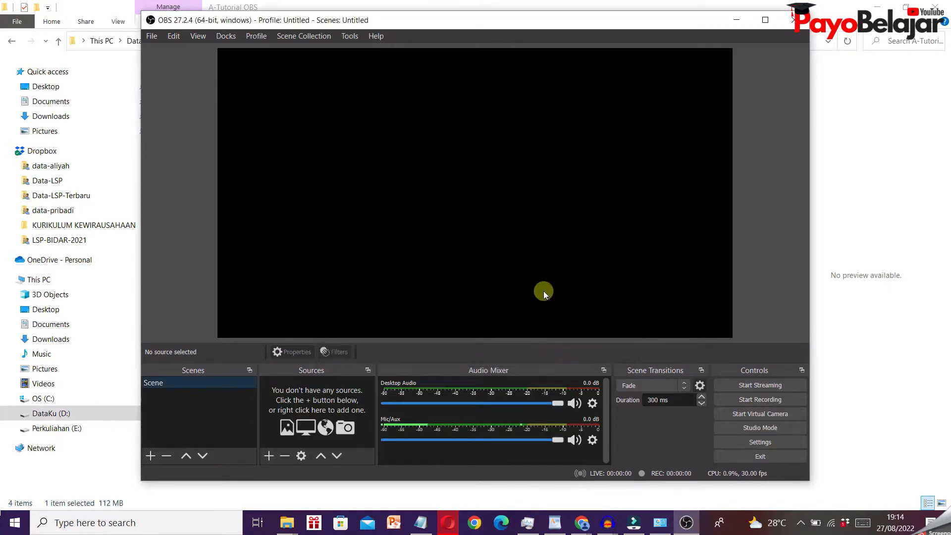
pyautogui.click(766, 22)
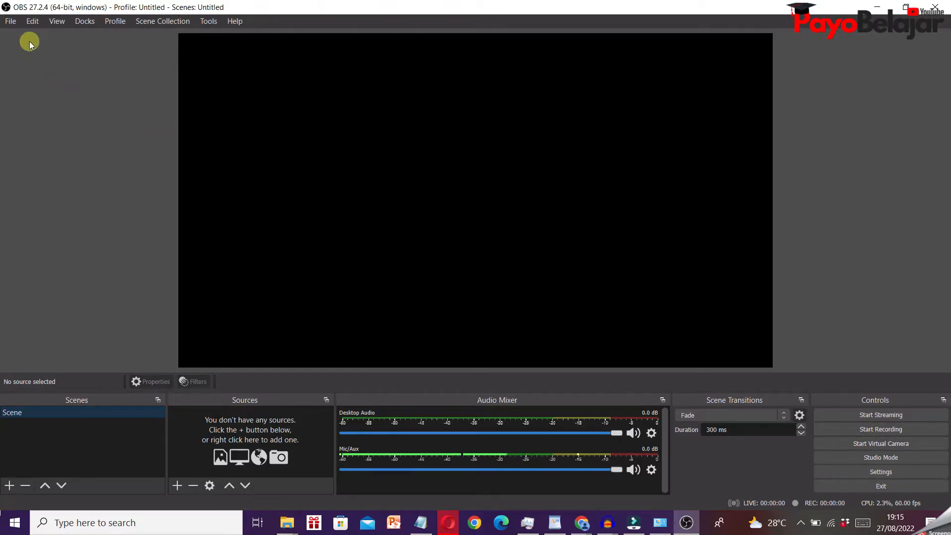
# - Open the Output settings and browse for the recording path to the A-Tutorial OBS folder on DataKu (D:)
pyautogui.click(10, 22)
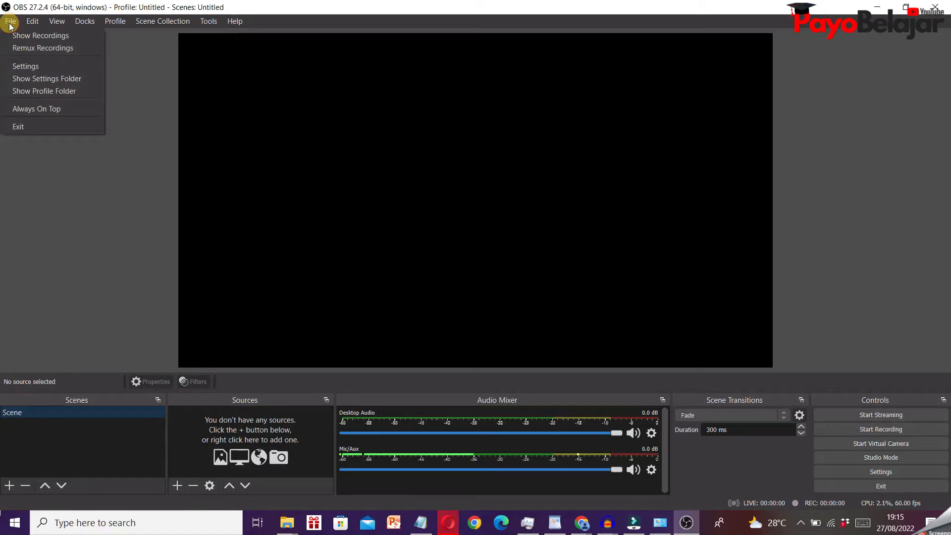
pyautogui.click(22, 64)
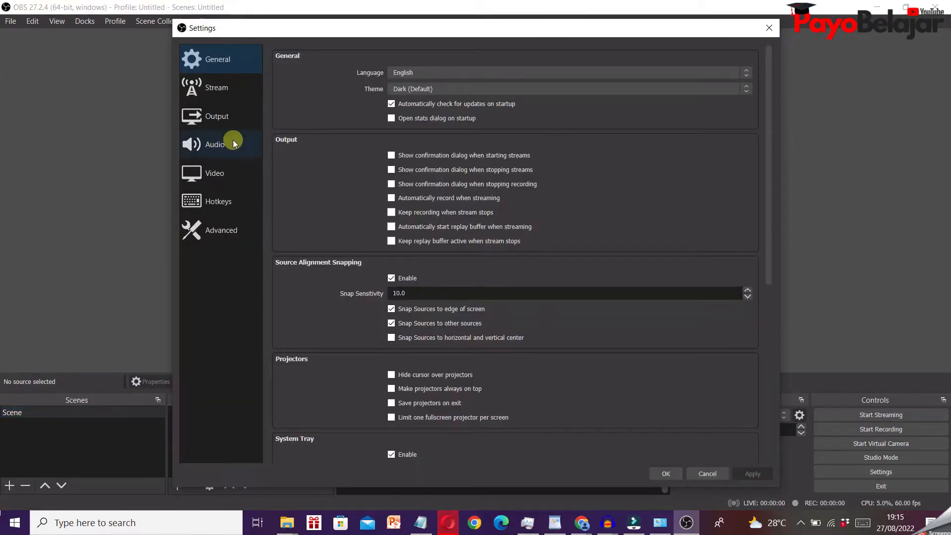
pyautogui.click(213, 117)
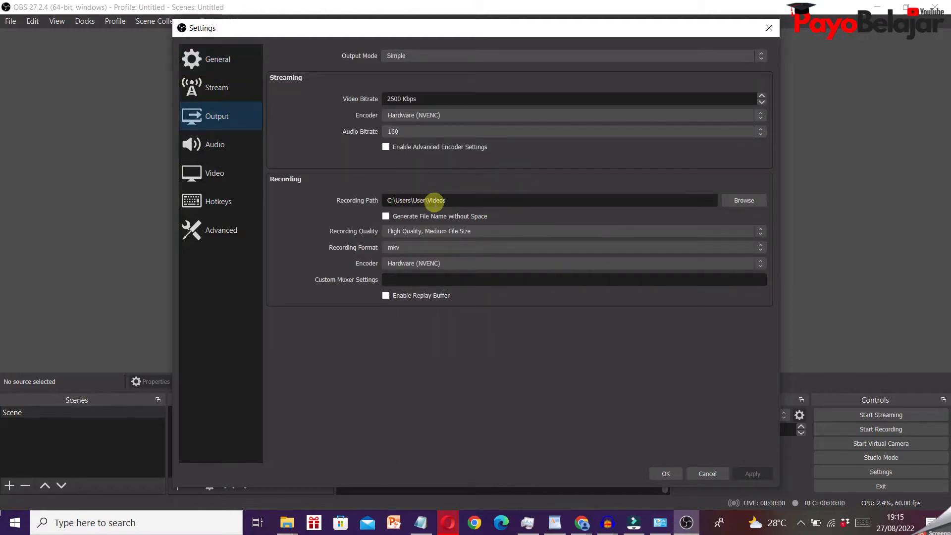
pyautogui.click(738, 208)
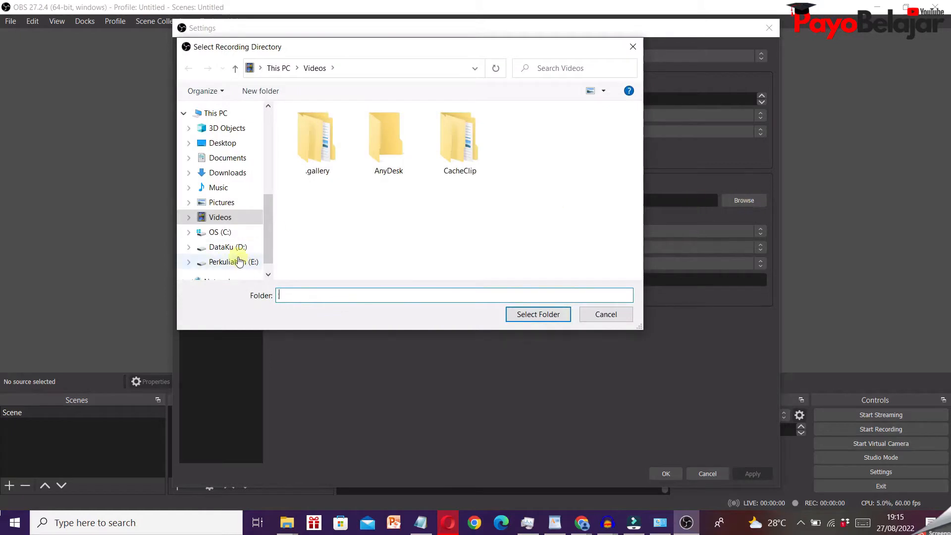
pyautogui.click(227, 247)
pyautogui.doubleClick(326, 141)
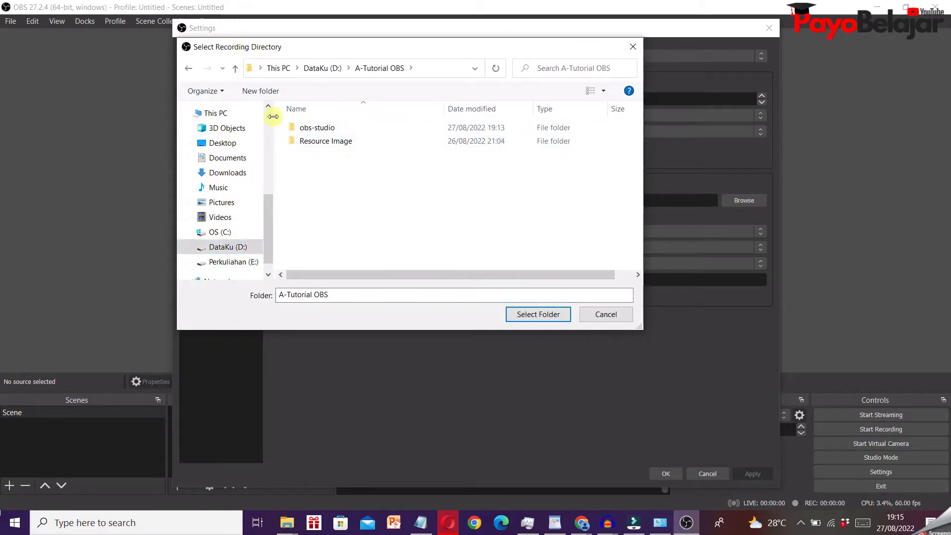
# - Create a folder named "hasil rekaman obs" inside the A-Tutorial OBS folder
pyautogui.click(281, 92)
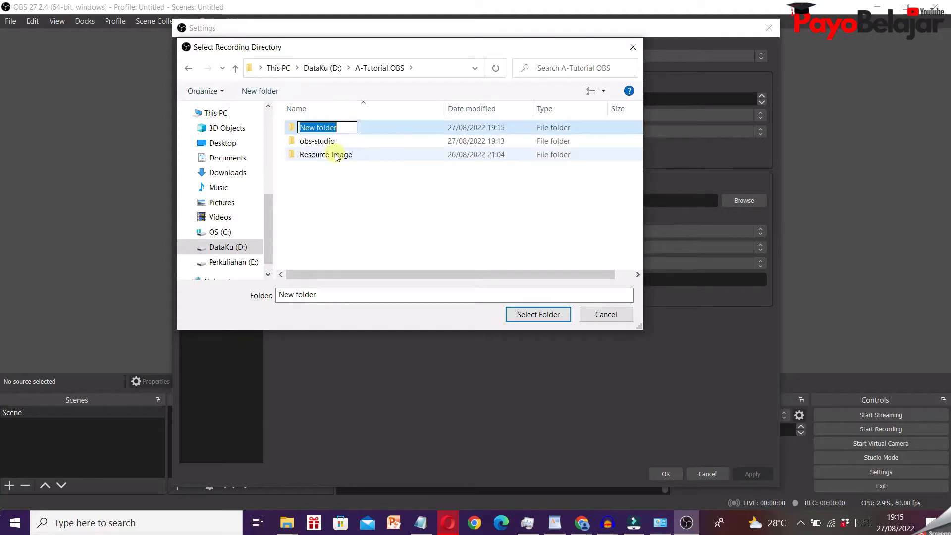
pyautogui.write('ha')
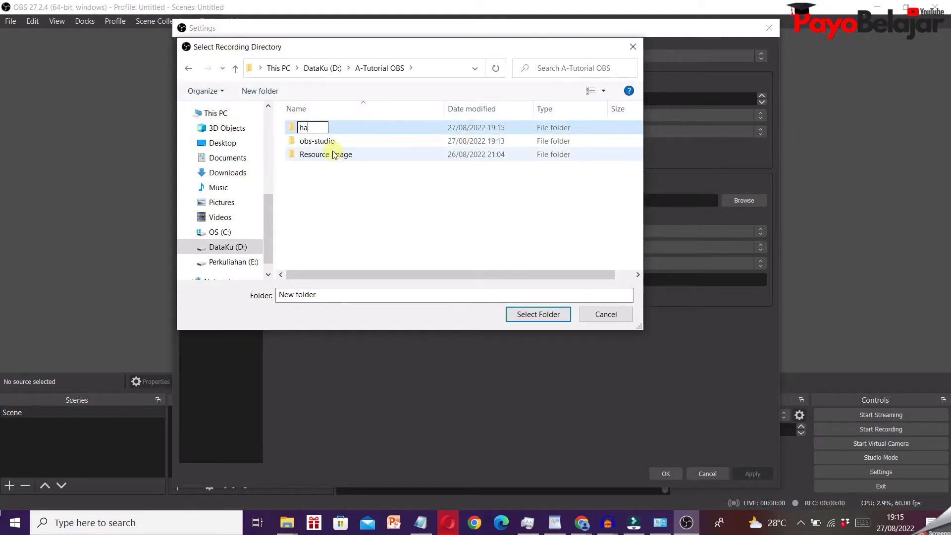
pyautogui.write('sil rekm')
pyautogui.press('BackSpace')
pyautogui.write('aman ')
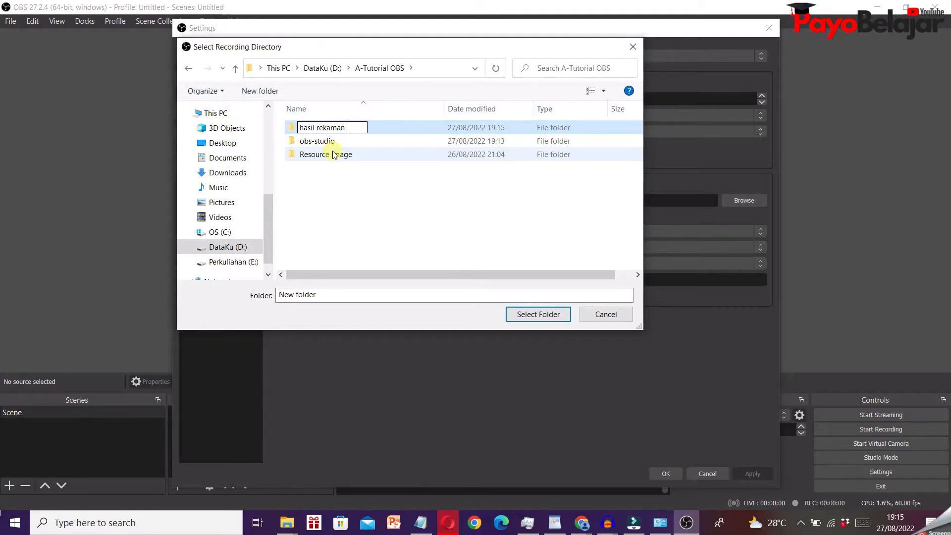
pyautogui.write('obs')
pyautogui.press('Return')
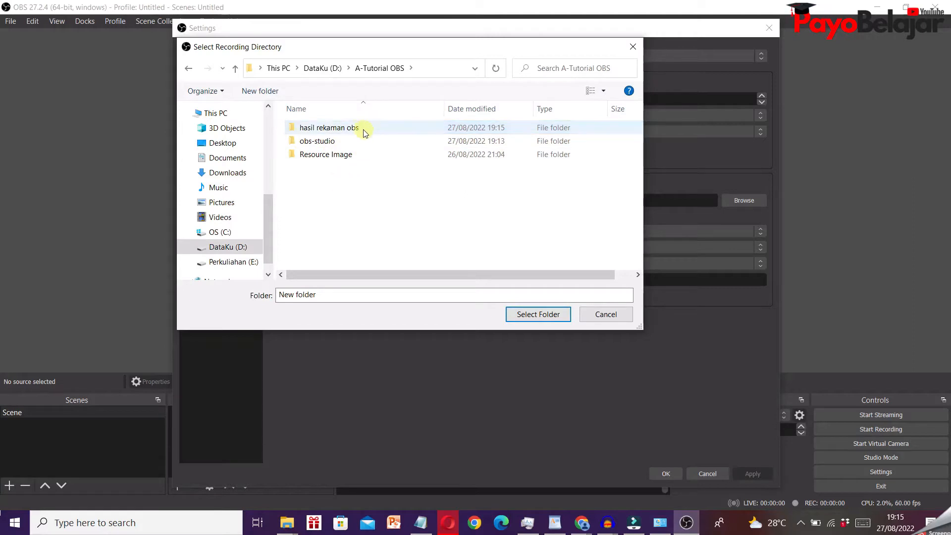
# - Use the hasil rekaman obs folder as the recording path, then apply and close the settings
pyautogui.click(339, 126)
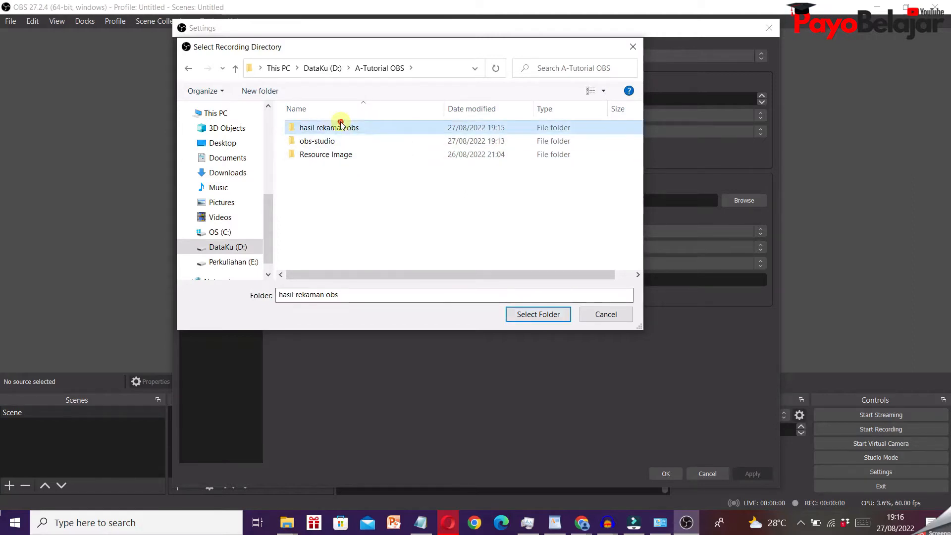
pyautogui.click(529, 317)
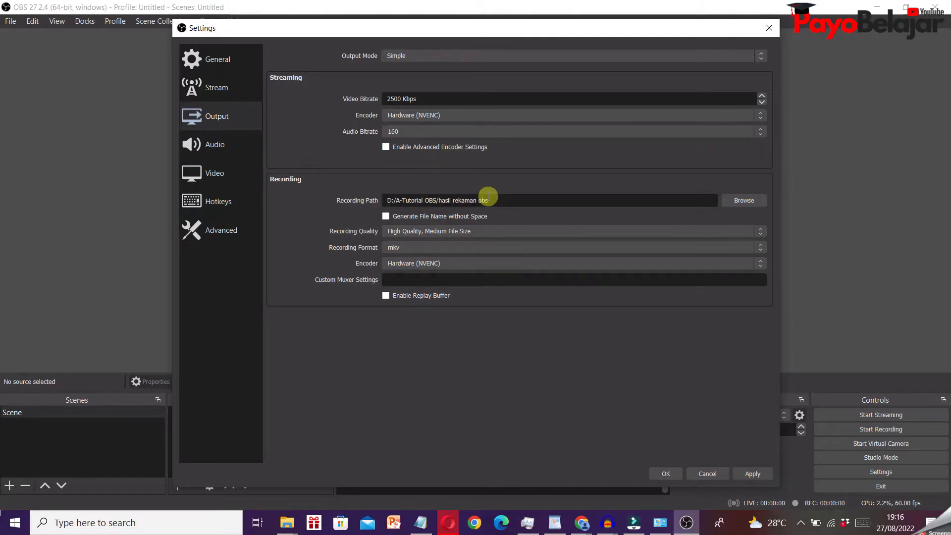
pyautogui.click(758, 476)
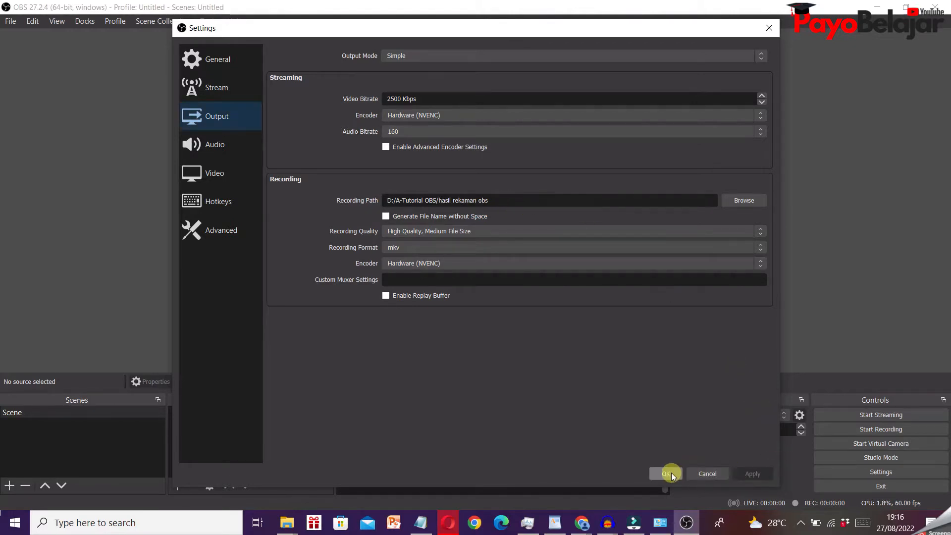
pyautogui.click(668, 472)
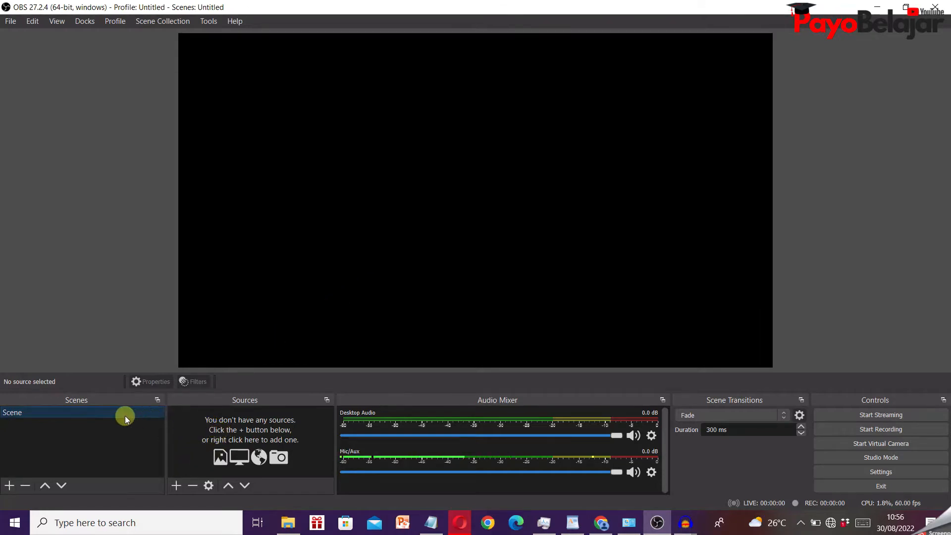
# - Rename the existing scene as "Matakuliah Struktur"
pyautogui.rightClick(51, 416)
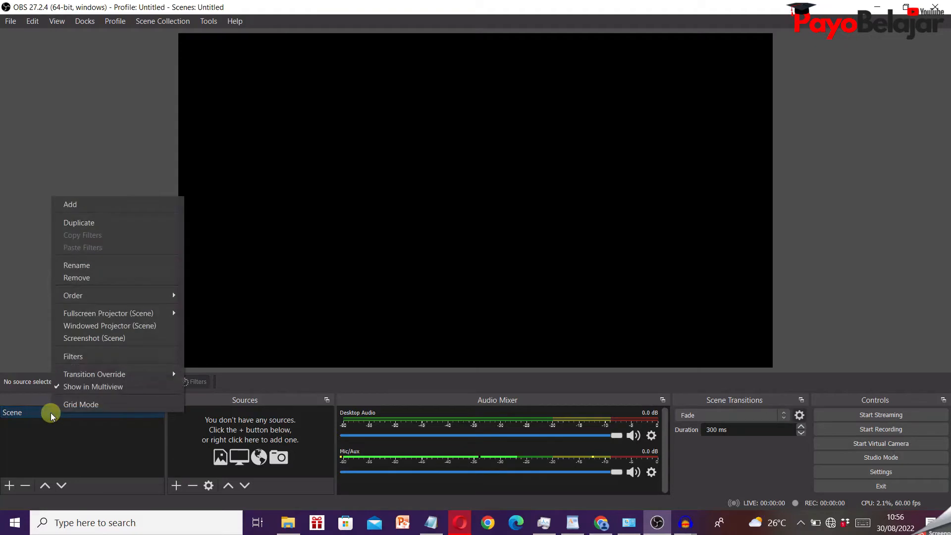
pyautogui.click(137, 266)
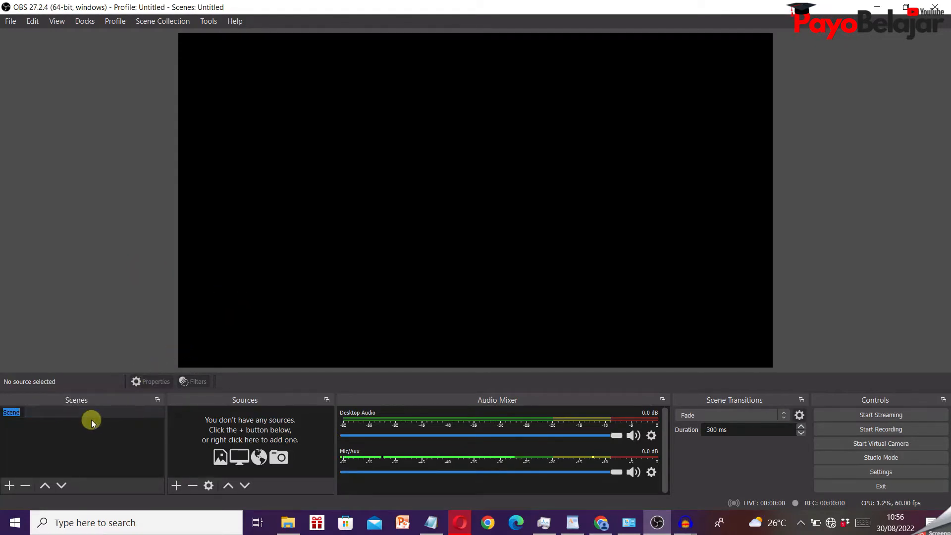
pyautogui.write('Matakuliah Struk')
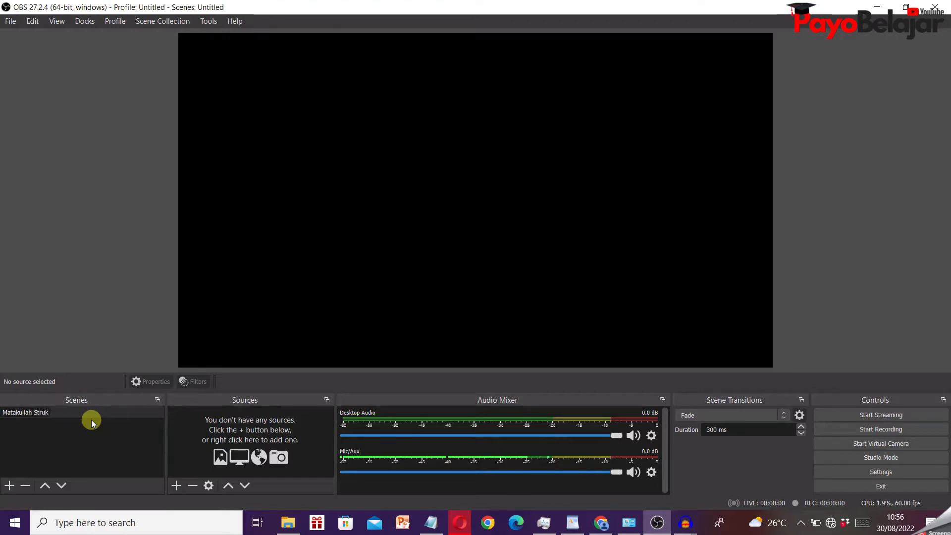
pyautogui.write('tur')
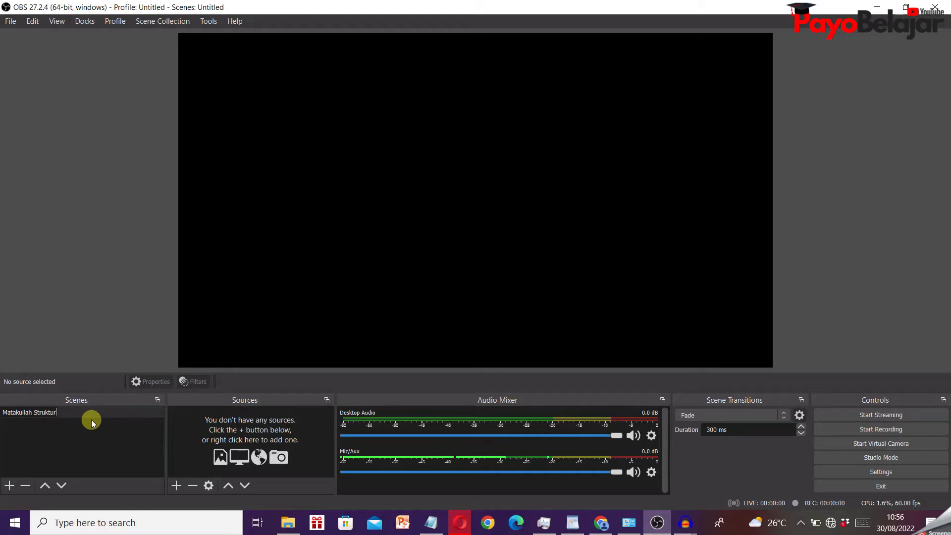
pyautogui.press('Return')
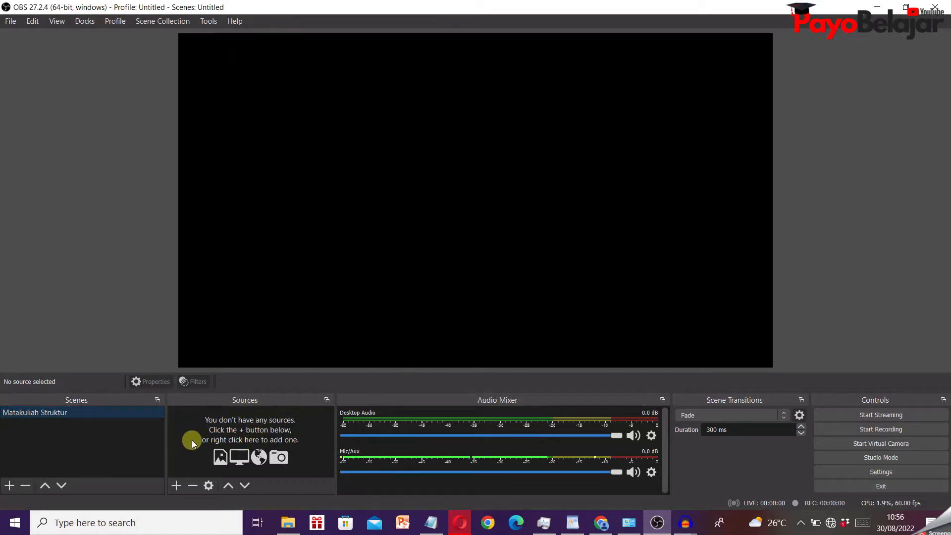
# - Add a new Display Capture source named "Rekaman Layar" for Display 1, keeping automatic capture and cursor capture
pyautogui.click(177, 485)
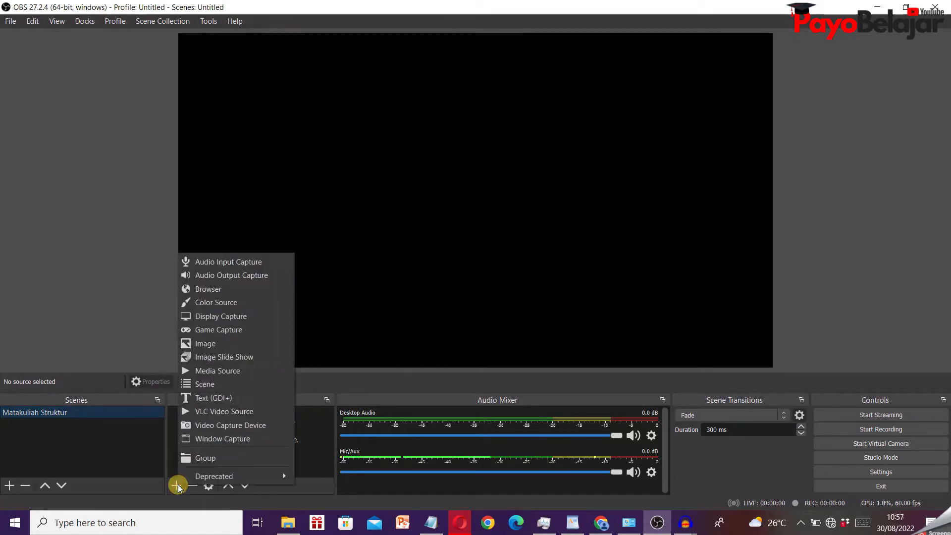
pyautogui.click(261, 316)
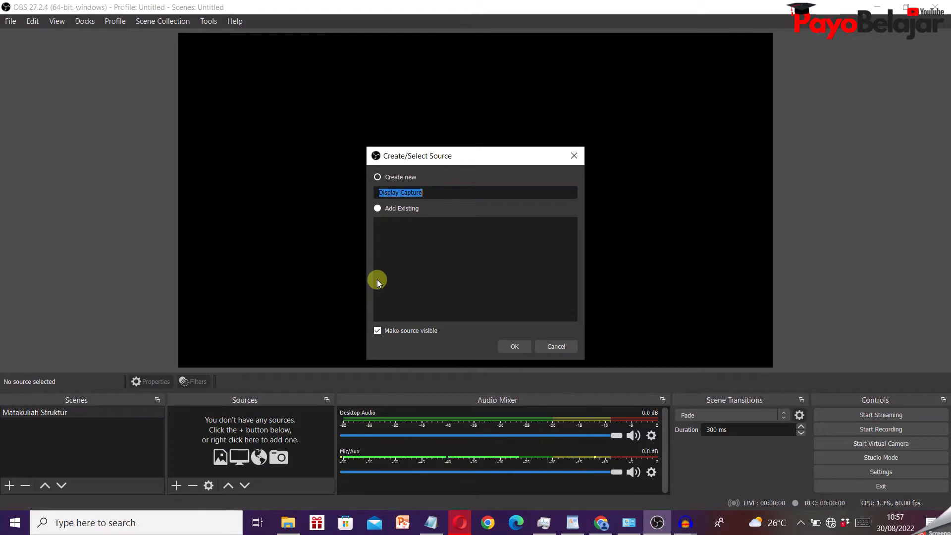
pyautogui.write('Re')
pyautogui.write('kaman La')
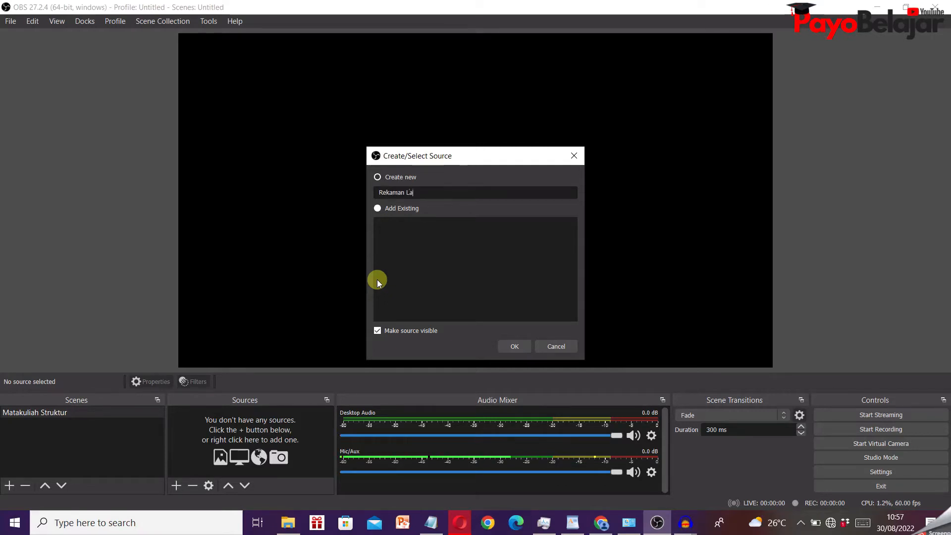
pyautogui.write('yar')
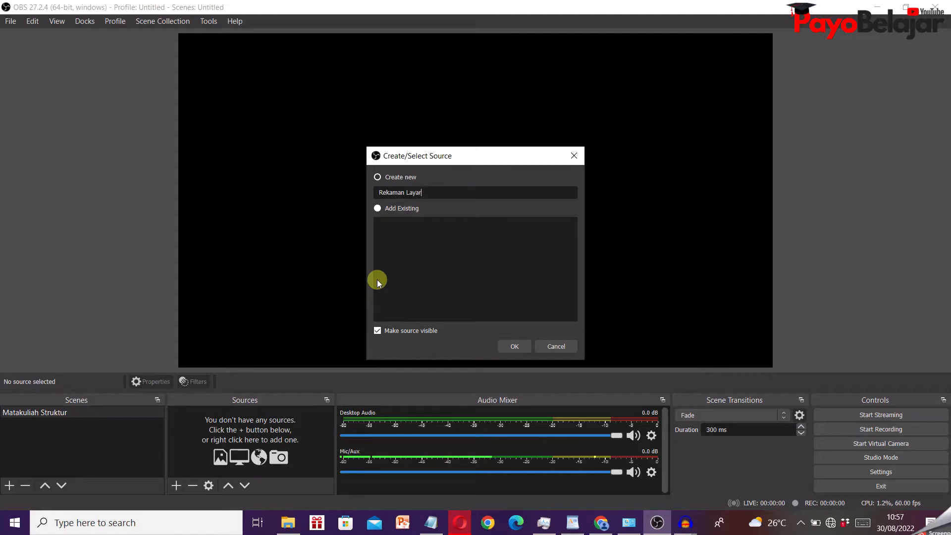
pyautogui.click(516, 345)
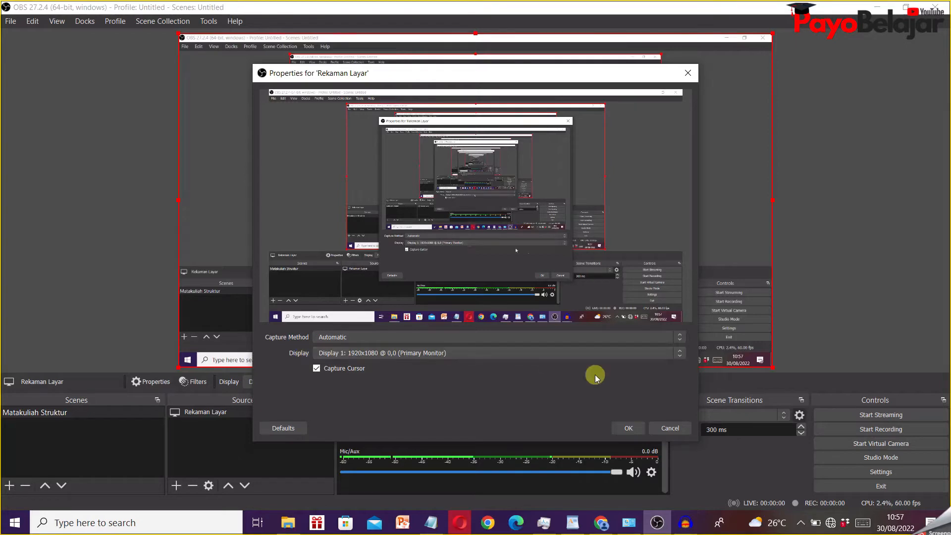
pyautogui.click(627, 428)
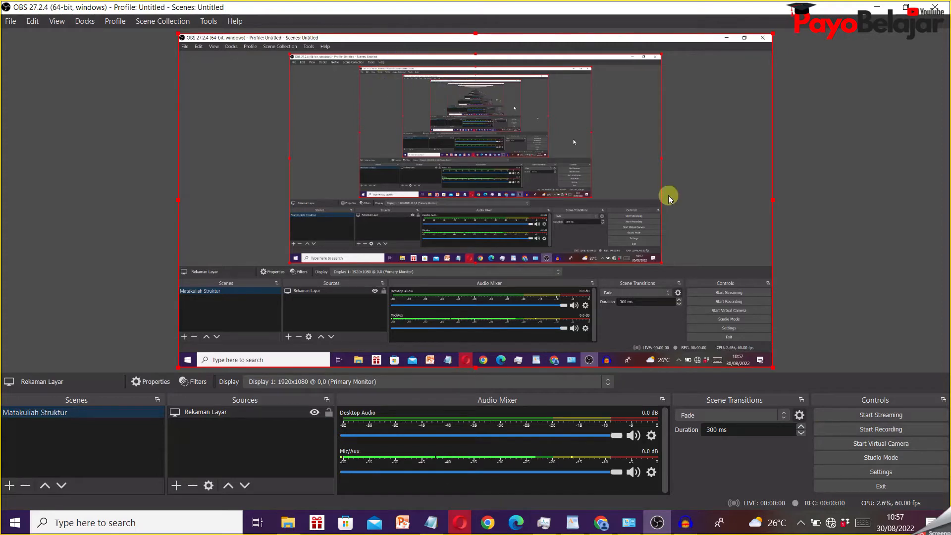
# - Shrink the Rekaman Layar capture to about three quarters of the canvas width, place it in the canvas's upper-left corner, and lock it
pyautogui.moveTo(772, 366); pyautogui.dragTo(622, 215)
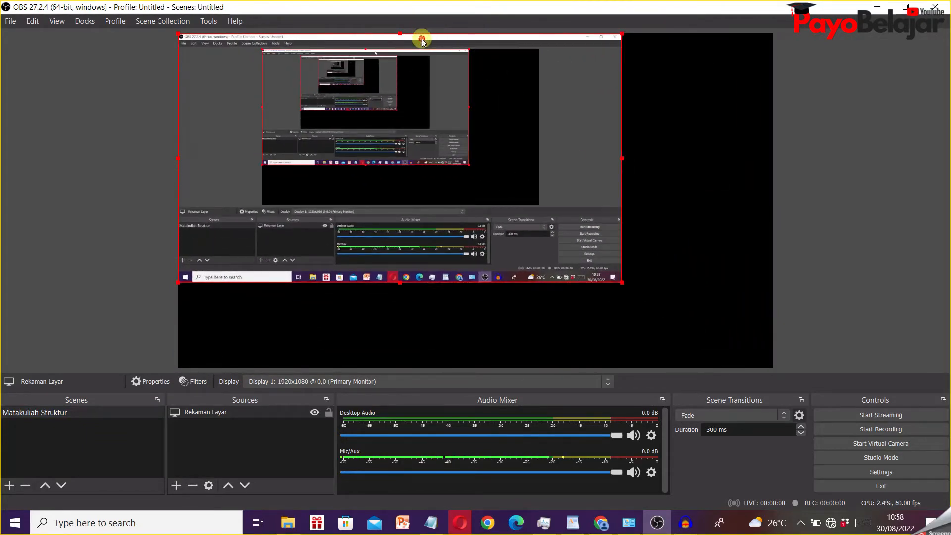
pyautogui.moveTo(422, 35); pyautogui.dragTo(505, 79)
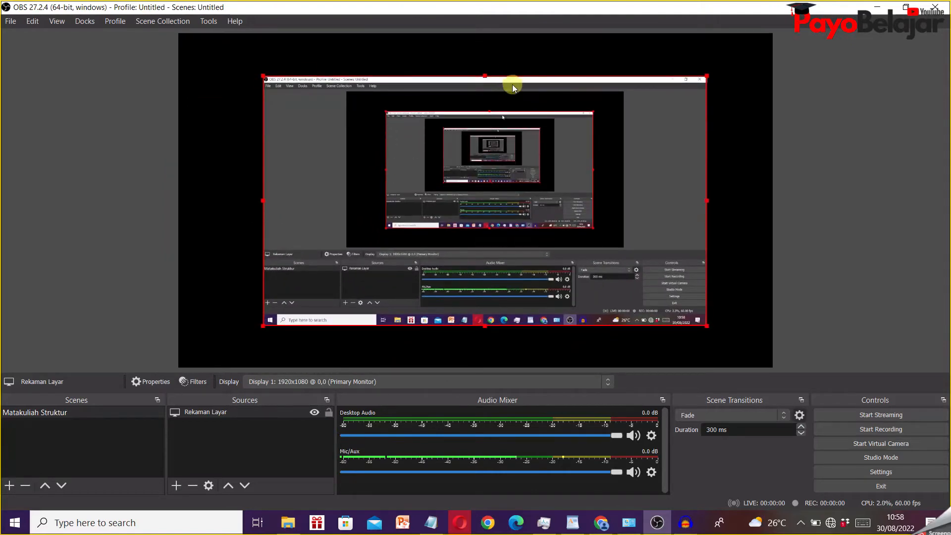
pyautogui.moveTo(525, 78); pyautogui.dragTo(439, 35)
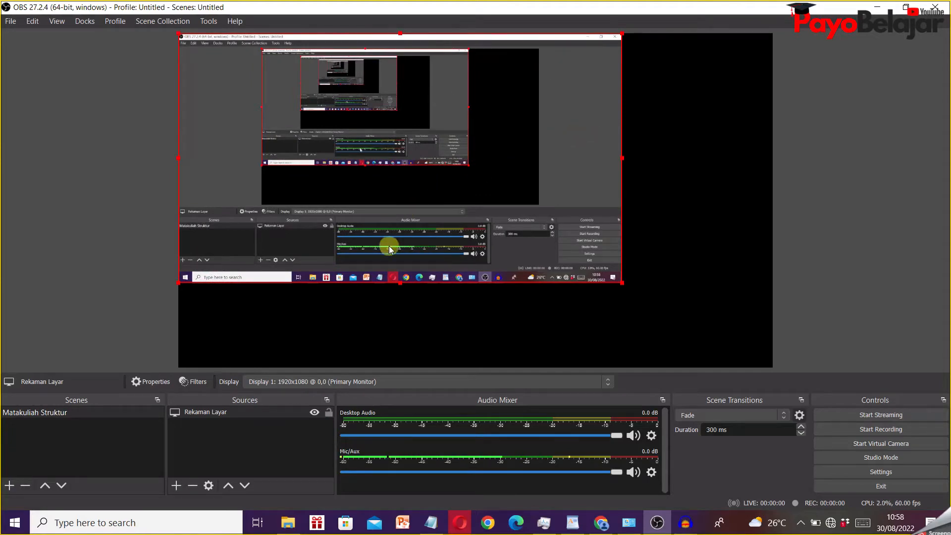
pyautogui.click(329, 412)
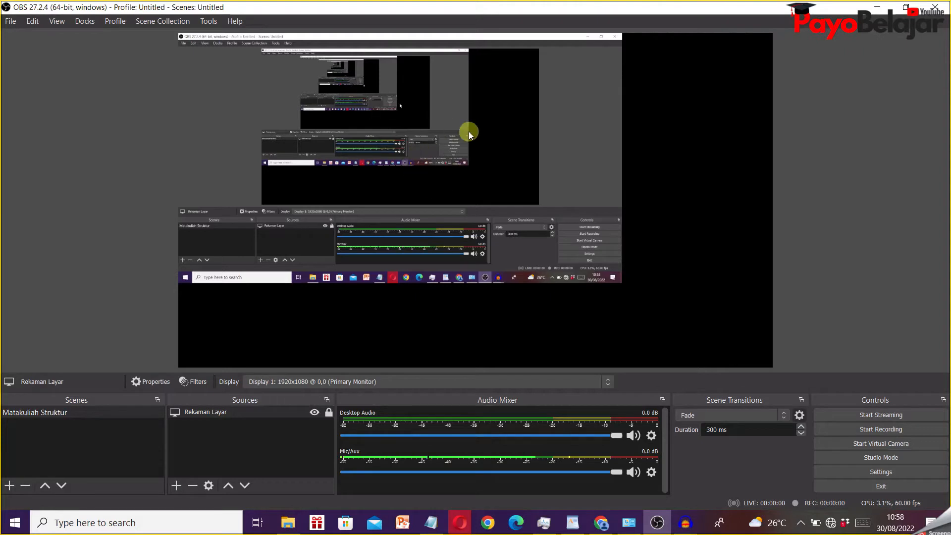
pyautogui.click(557, 103)
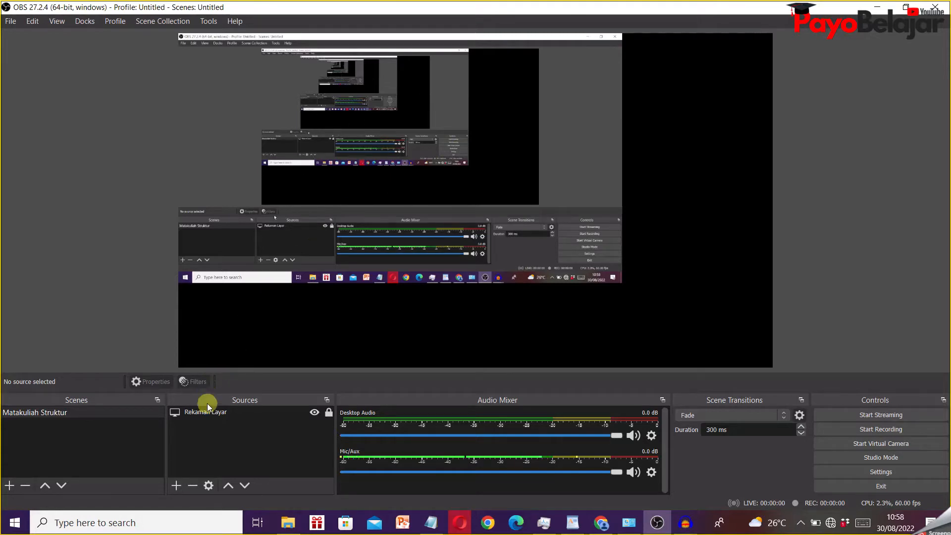
# - Add a new Text (GDI+) source named "Judul" to the scene
pyautogui.click(181, 485)
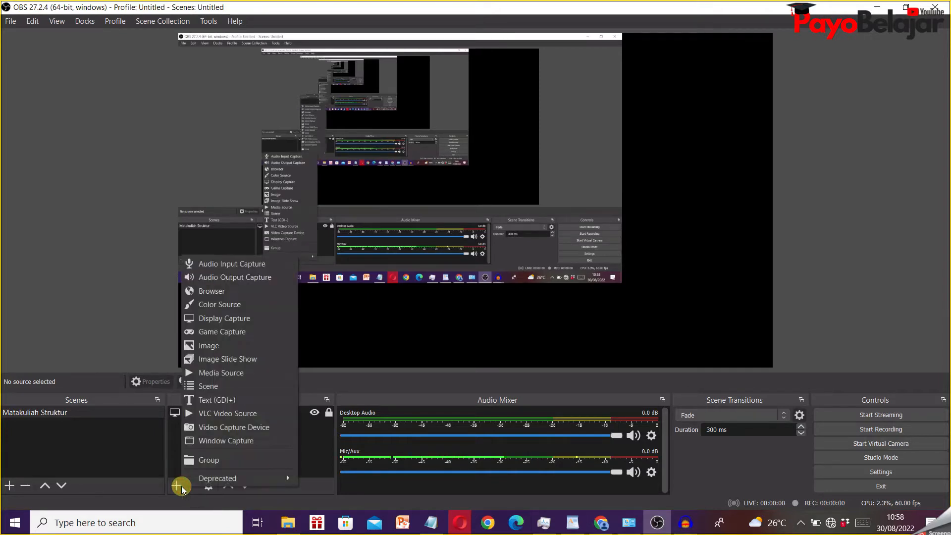
pyautogui.click(225, 400)
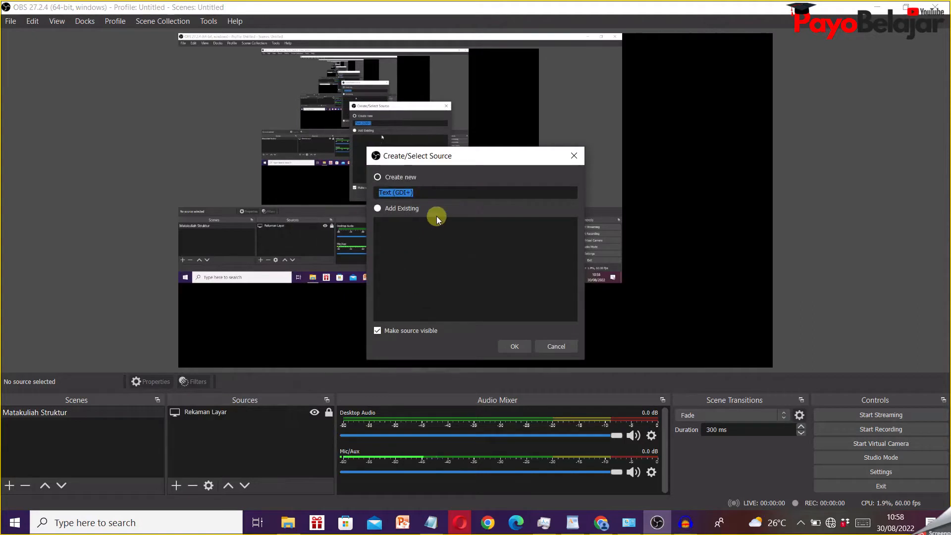
pyautogui.write('Judul')
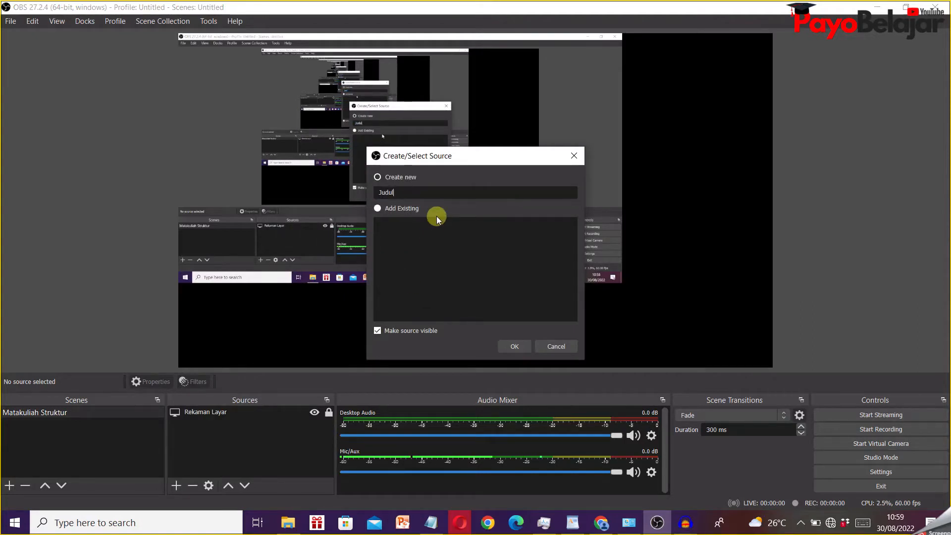
pyautogui.click(519, 347)
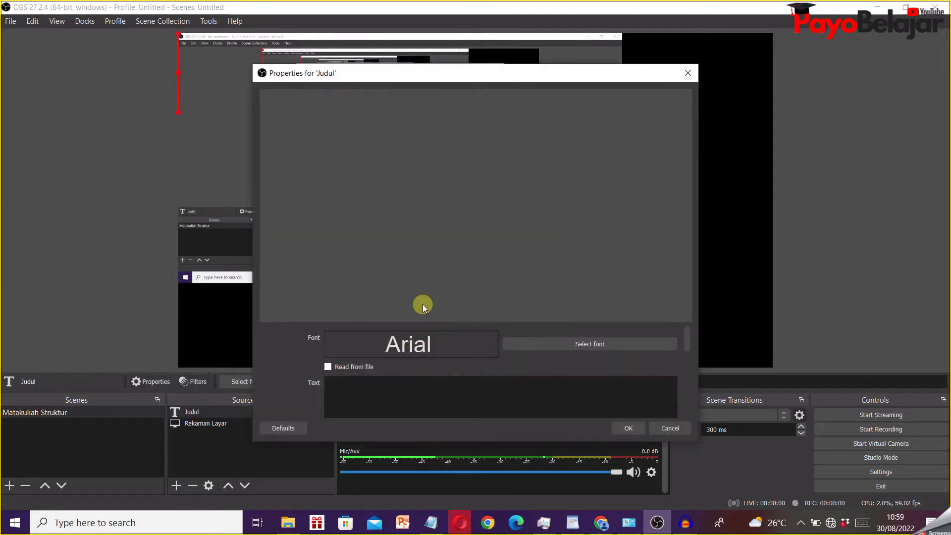
# - Enter "Kelas Online: Matakuliah Struktur Data" as the text of the Judul source
pyautogui.click(370, 388)
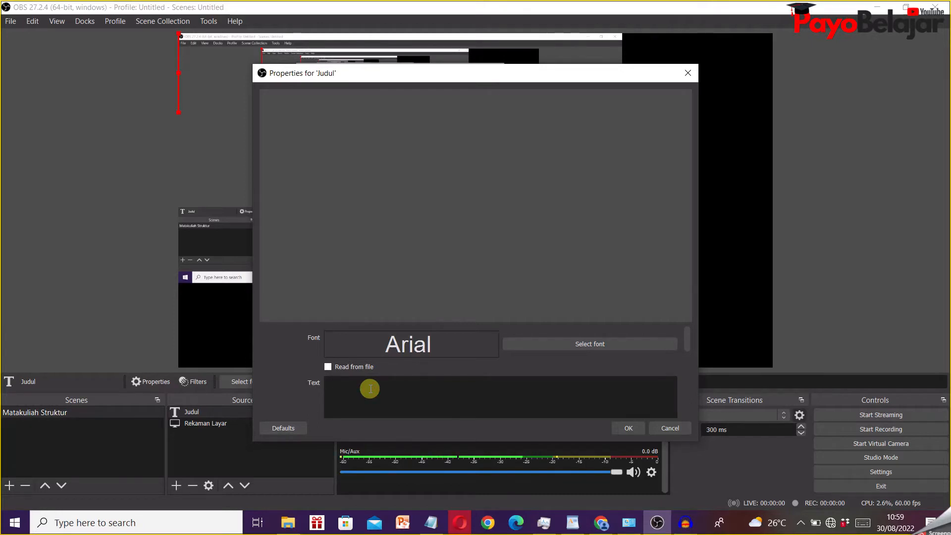
pyautogui.write('Kelas')
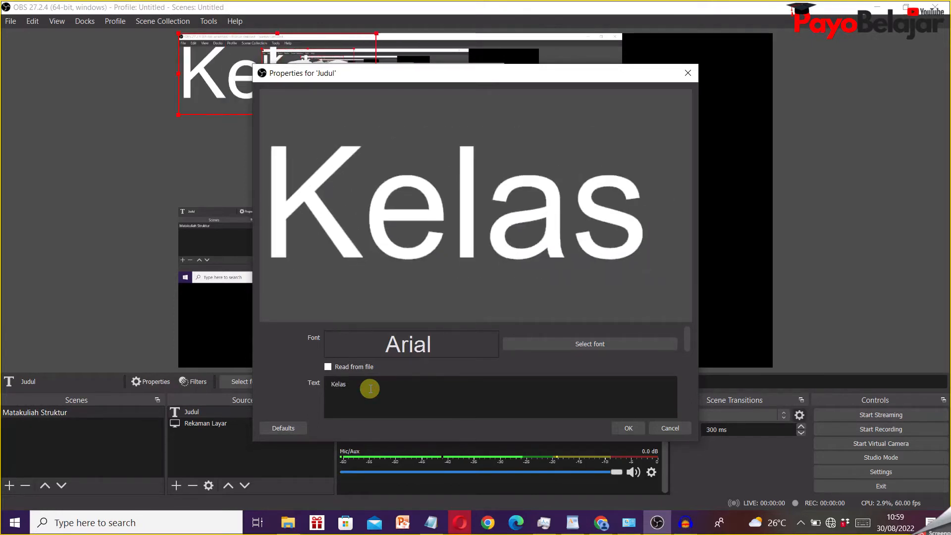
pyautogui.write(' Onl')
pyautogui.write('e')
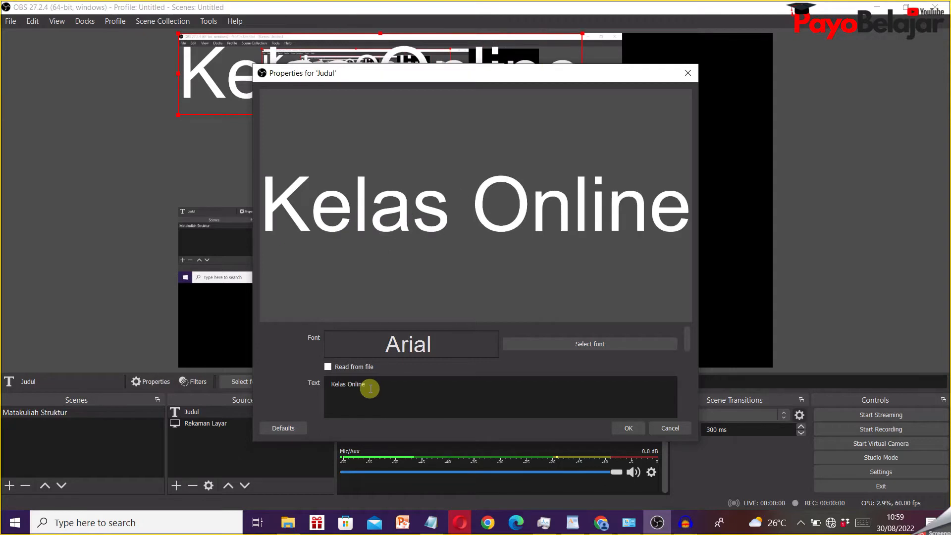
pyautogui.write(': Mata')
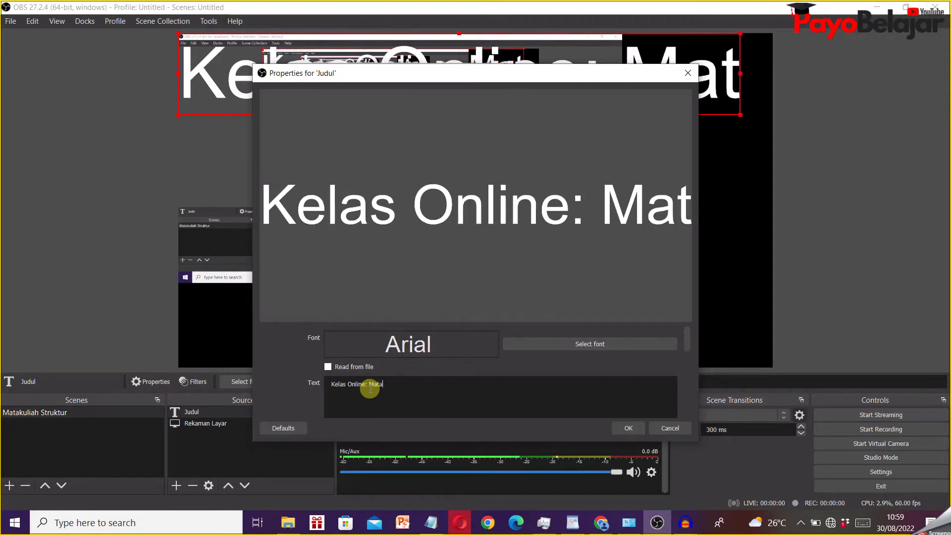
pyautogui.write('kuliah Stur')
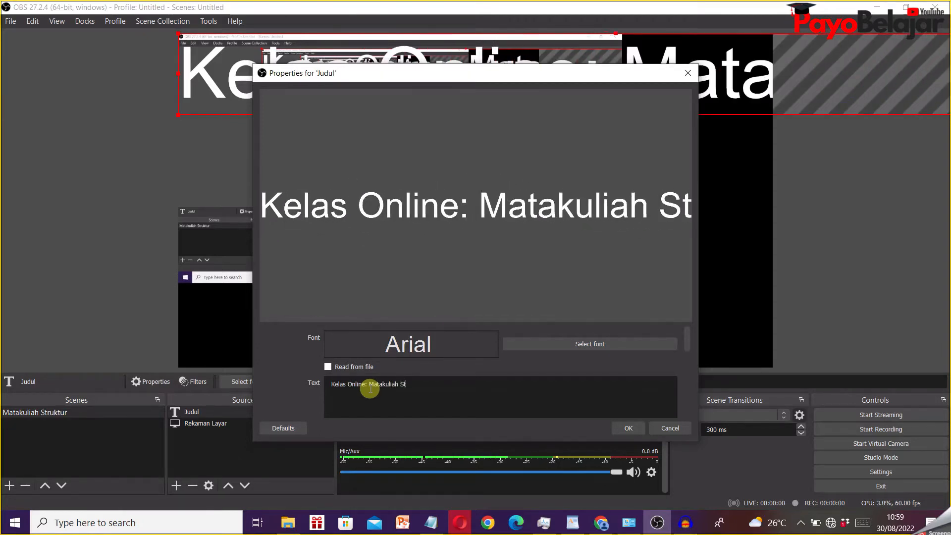
pyautogui.press('BackSpace')
pyautogui.press('BackSpace')
pyautogui.write('rut')
pyautogui.press('BackSpace')
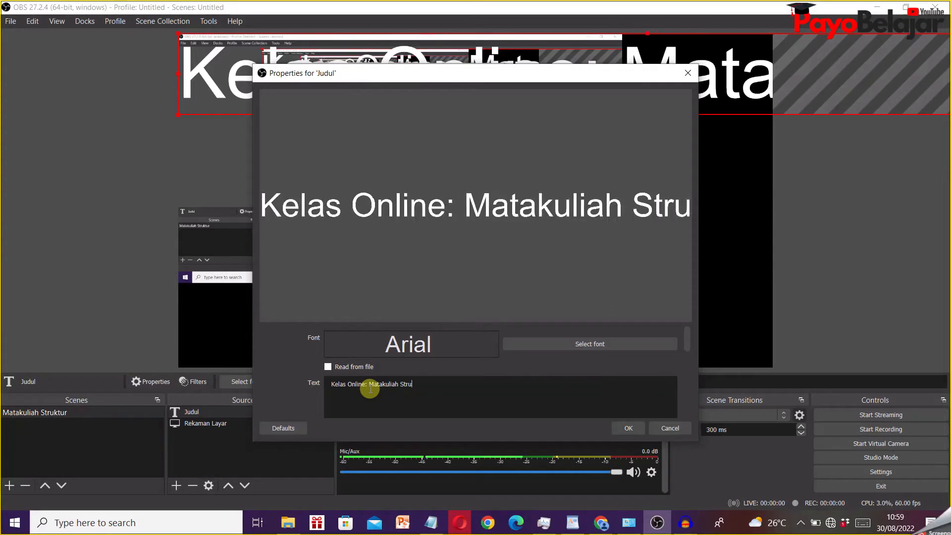
pyautogui.write('ktur ')
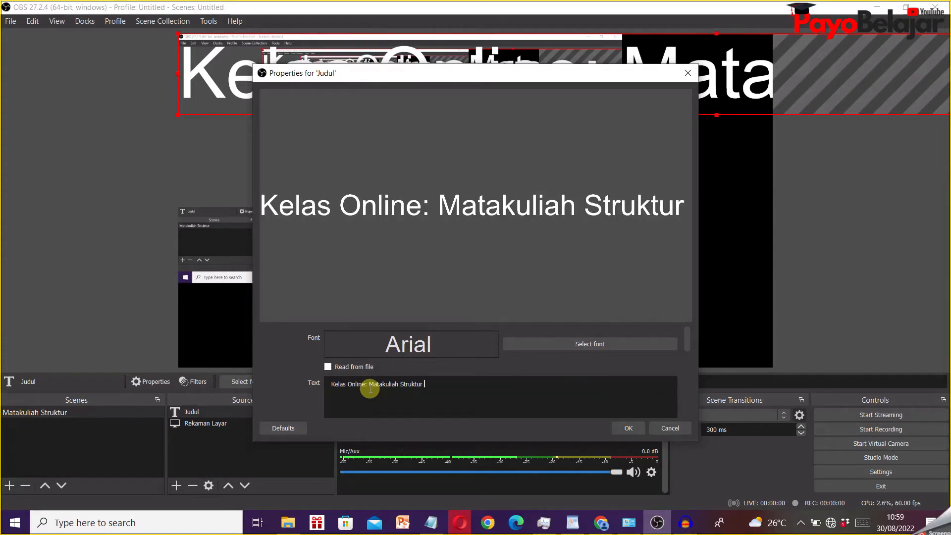
pyautogui.write('Data')
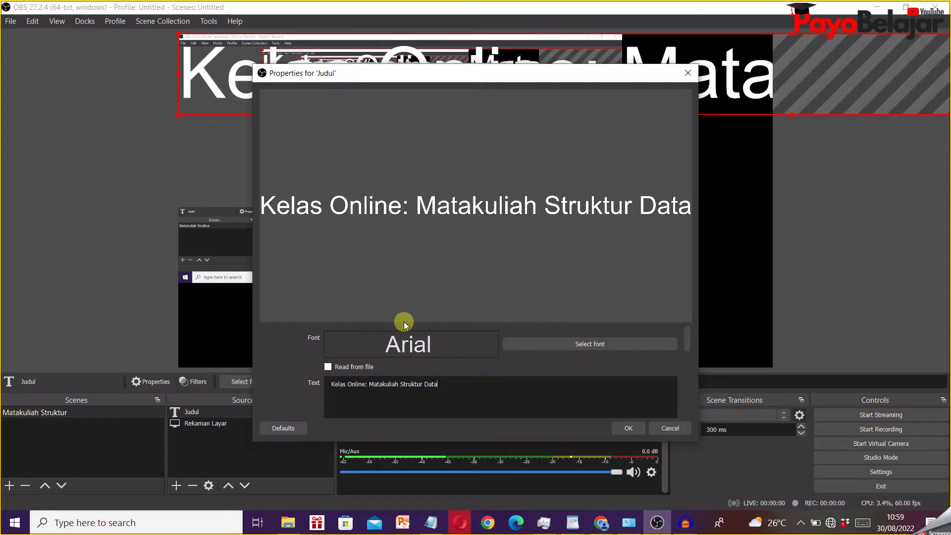
# - Set the Judul text's font to Arial Regular at size 36
pyautogui.click(586, 344)
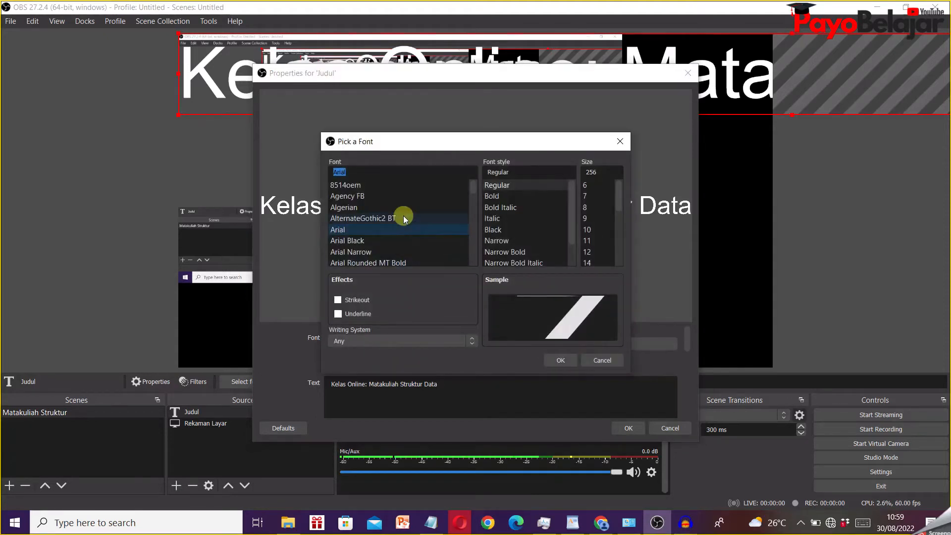
pyautogui.scroll(-1, 367, 193)
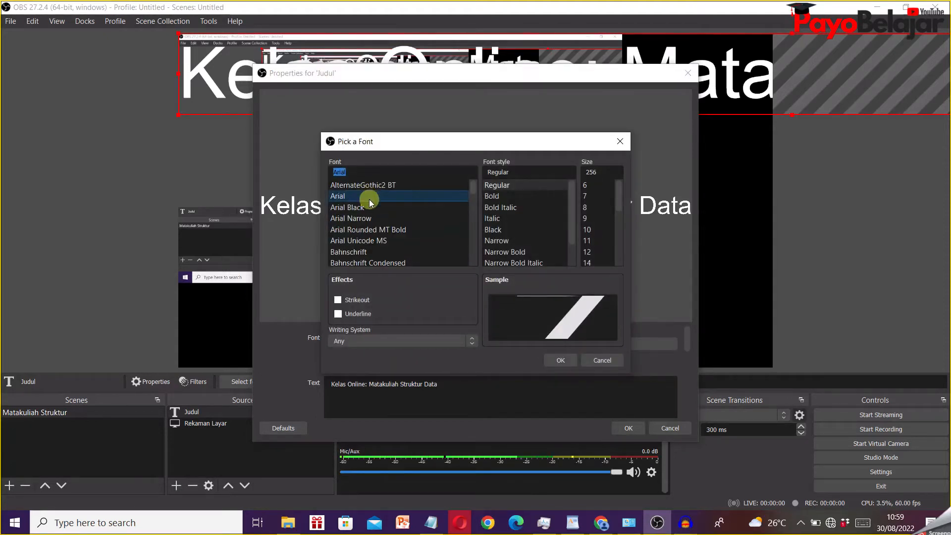
pyautogui.scroll(1, 370, 201)
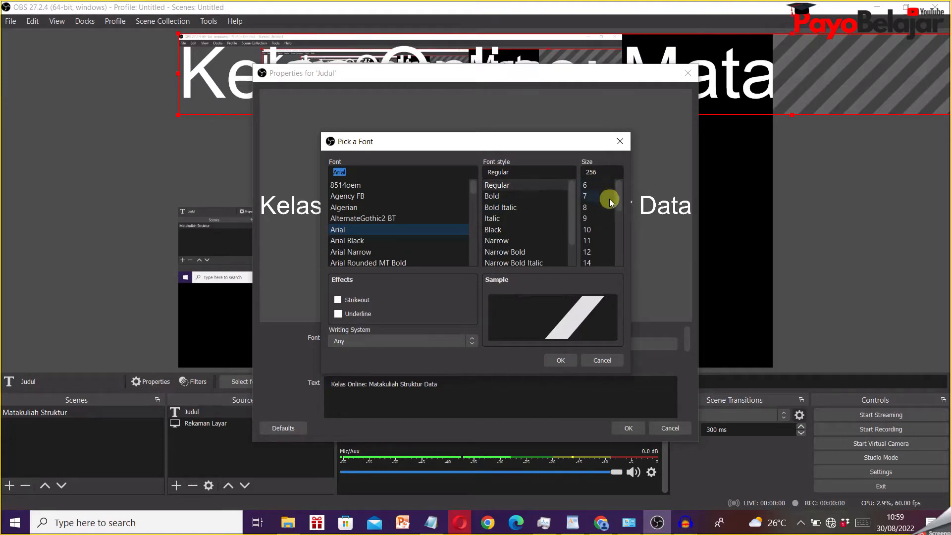
pyautogui.scroll(-1, 618, 213)
pyautogui.moveTo(619, 224); pyautogui.dragTo(630, 256)
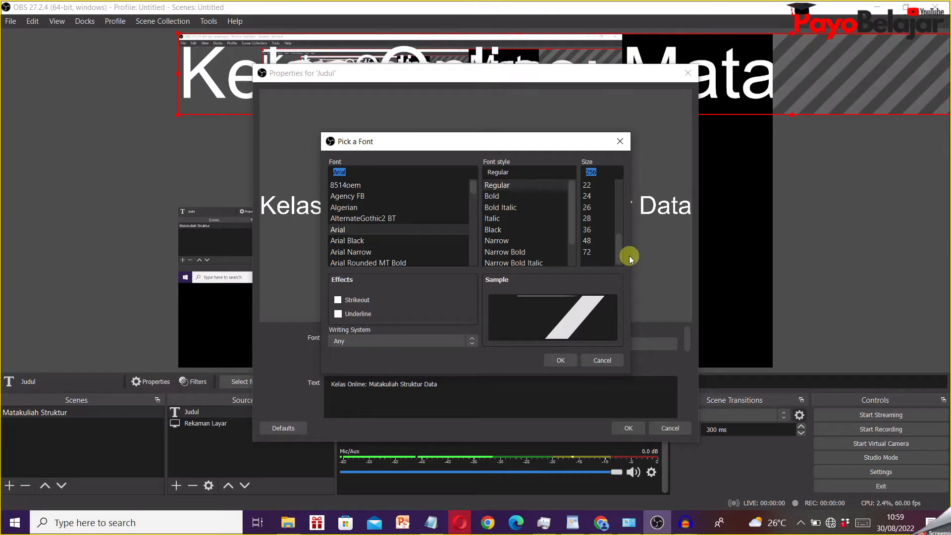
pyautogui.click(597, 231)
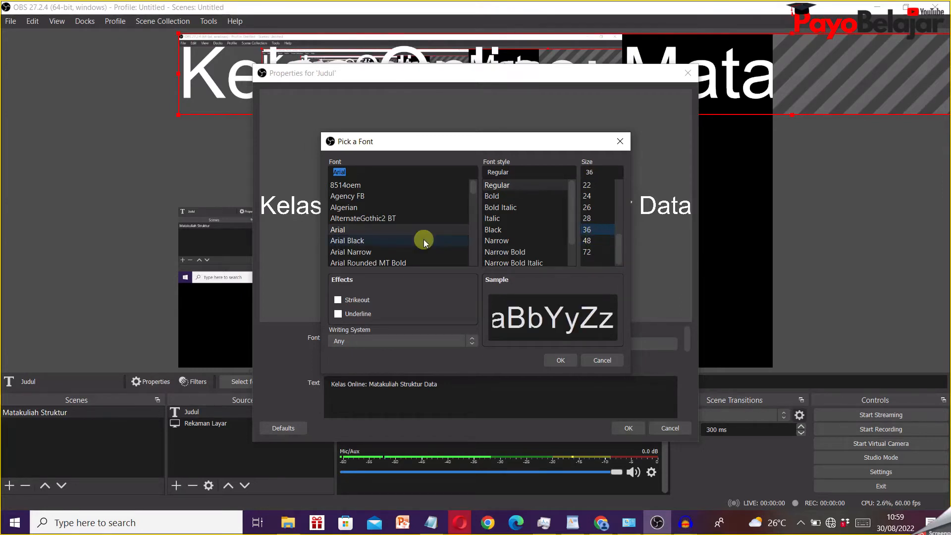
pyautogui.click(560, 360)
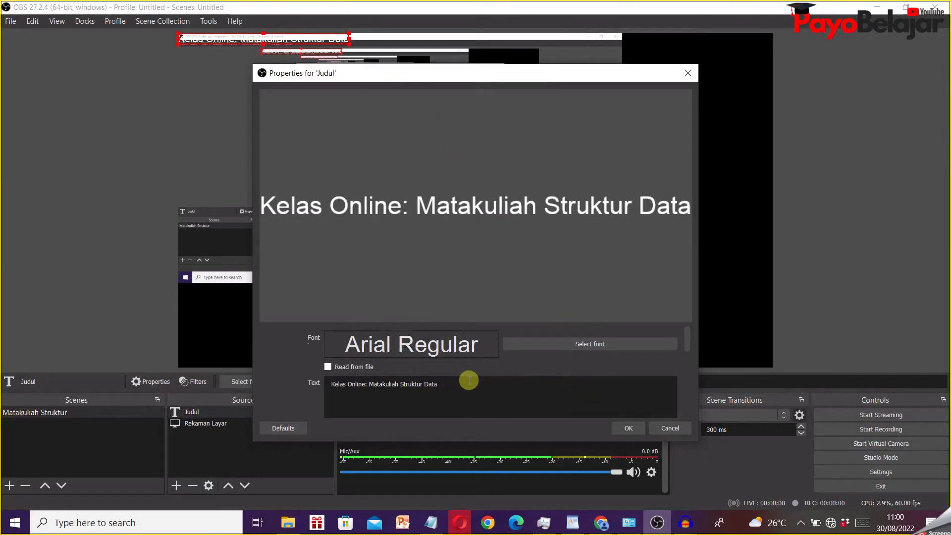
# - Confirm white (#ffffff) as the Judul text colour and keep its opacity at 100%
pyautogui.scroll(-3, 465, 381)
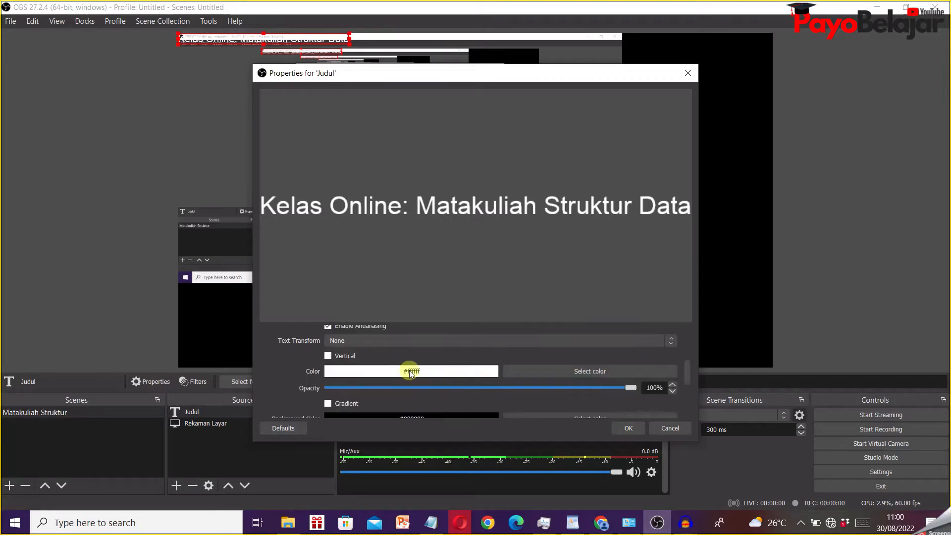
pyautogui.click(578, 374)
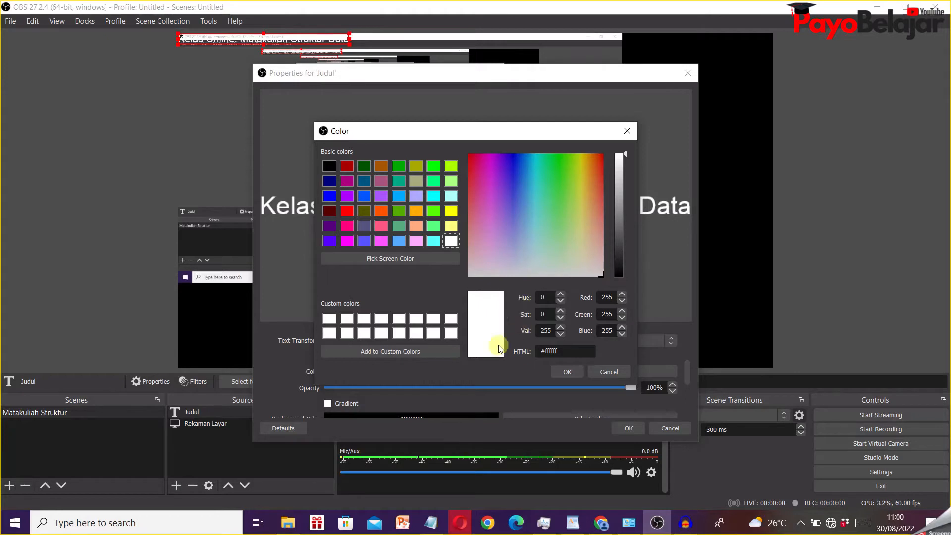
pyautogui.click(568, 372)
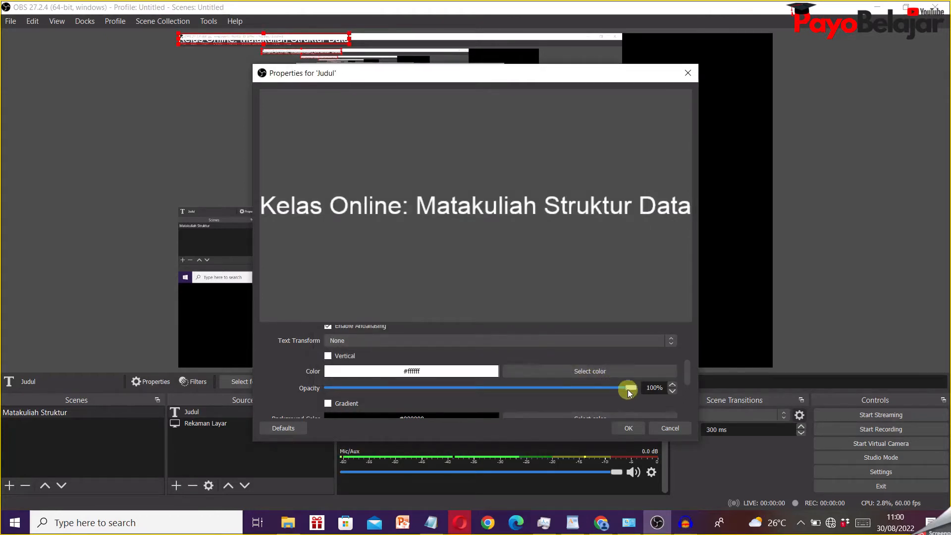
pyautogui.moveTo(631, 391)
pyautogui.mouseDown()
pyautogui.moveTo(558, 391)
pyautogui.moveTo(631, 389)
pyautogui.mouseUp()
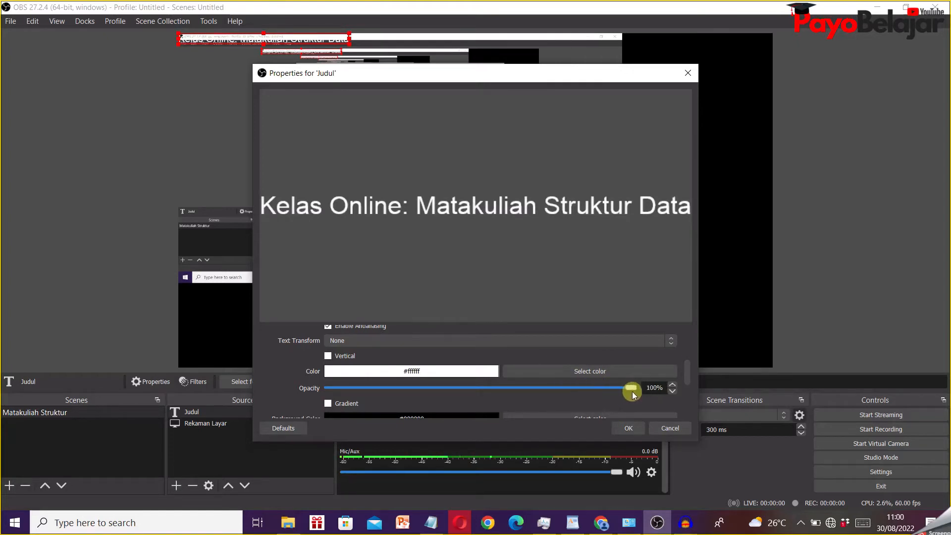
# - Give the Judul text a dark red (#aa0000) background with 50% background opacity
pyautogui.scroll(-2, 618, 361)
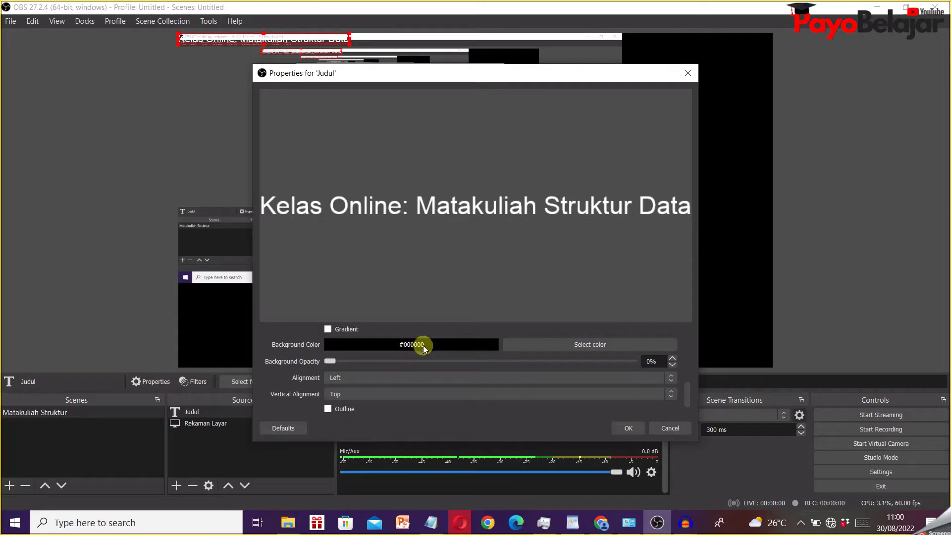
pyautogui.click(549, 346)
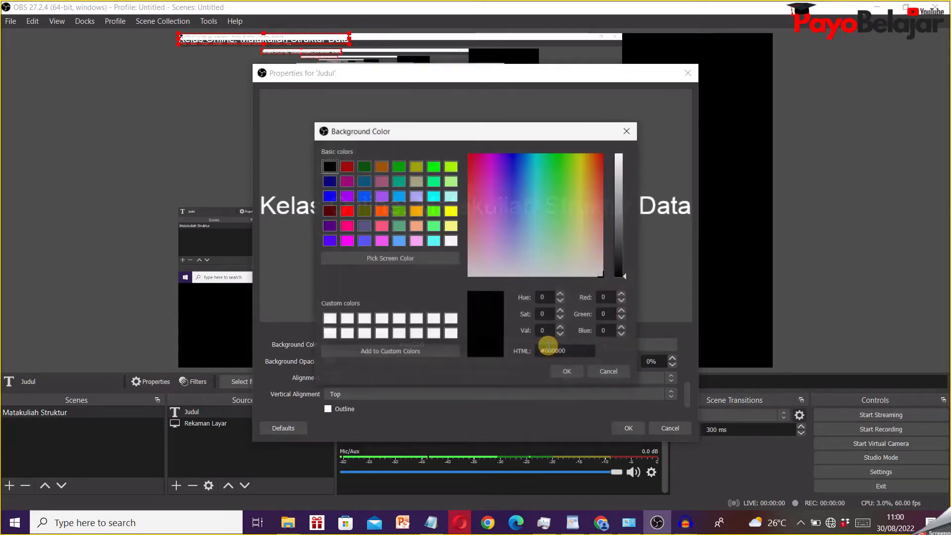
pyautogui.click(347, 166)
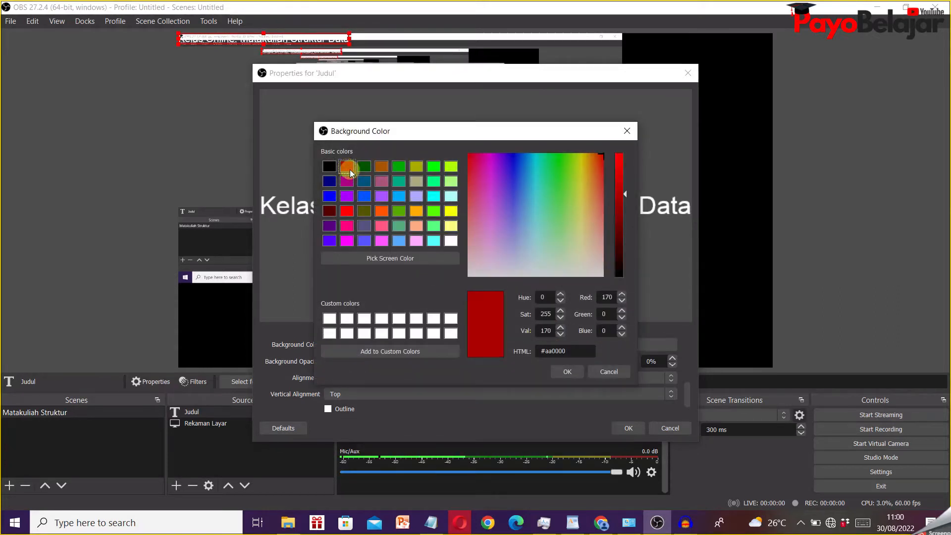
pyautogui.click(566, 371)
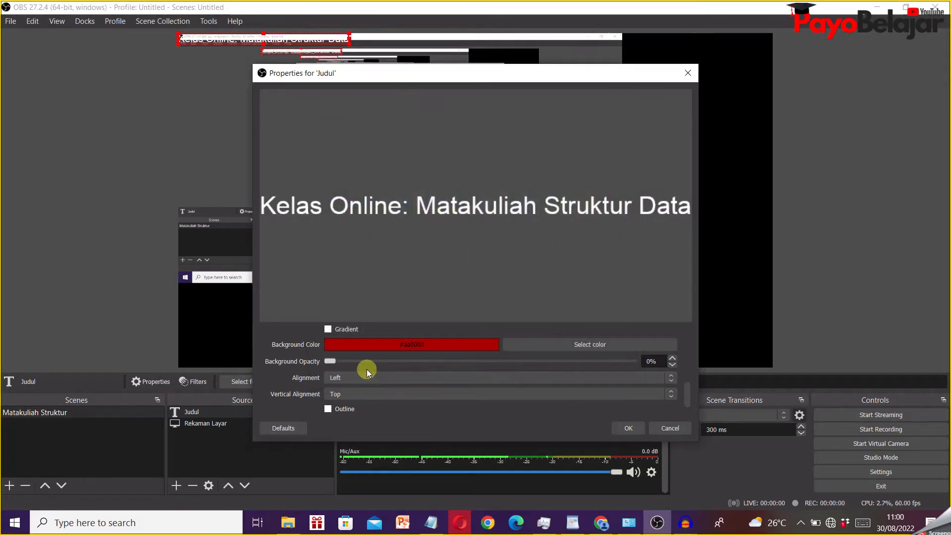
pyautogui.moveTo(333, 361); pyautogui.dragTo(483, 362)
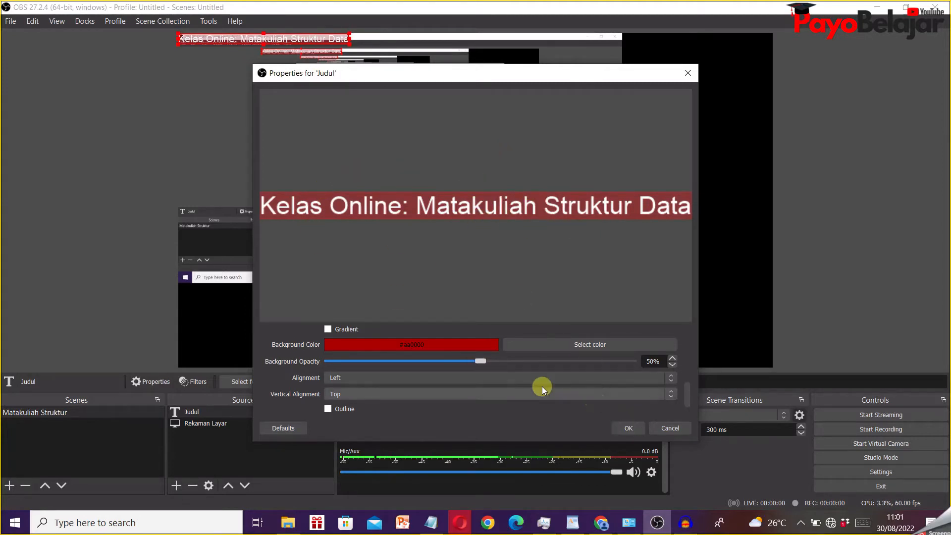
# - Set the Judul text's alignment to Center and accept the source properties
pyautogui.click(387, 378)
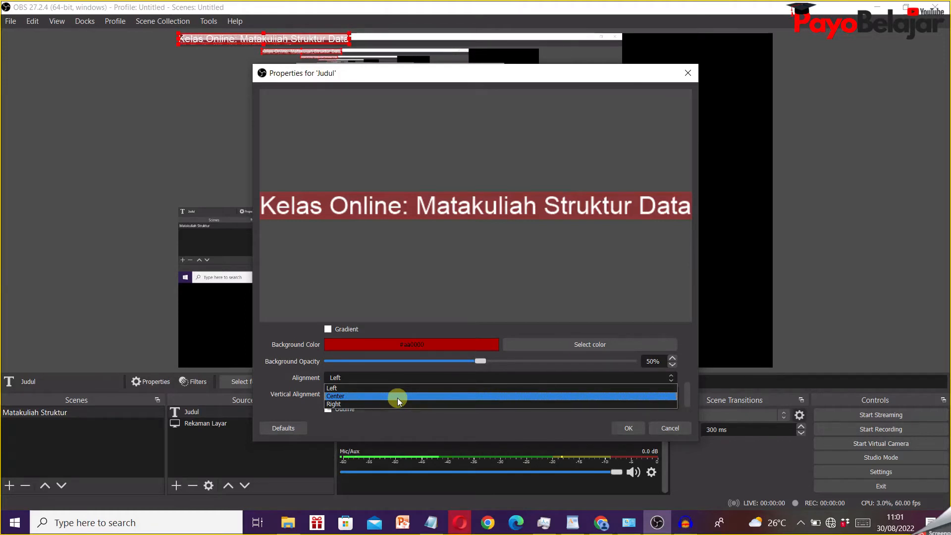
pyautogui.click(397, 396)
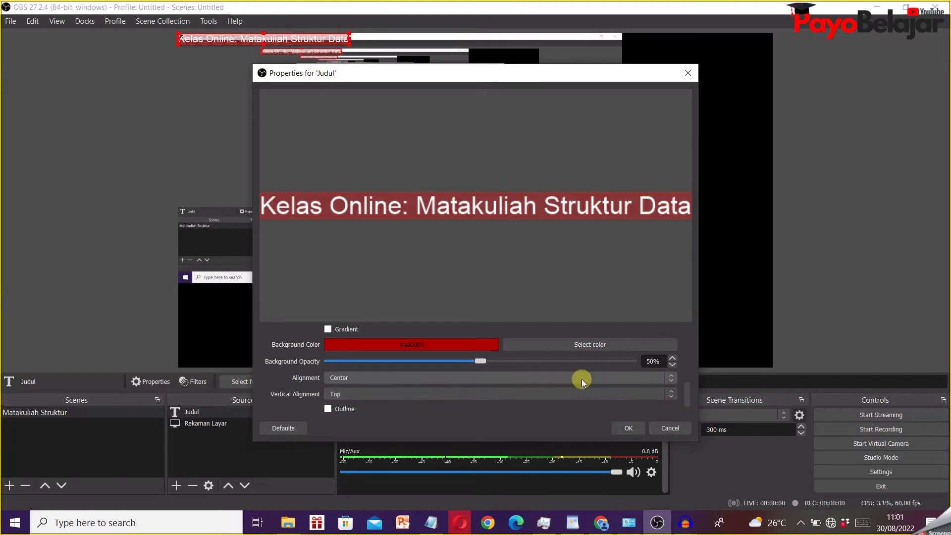
pyautogui.scroll(-1, 564, 384)
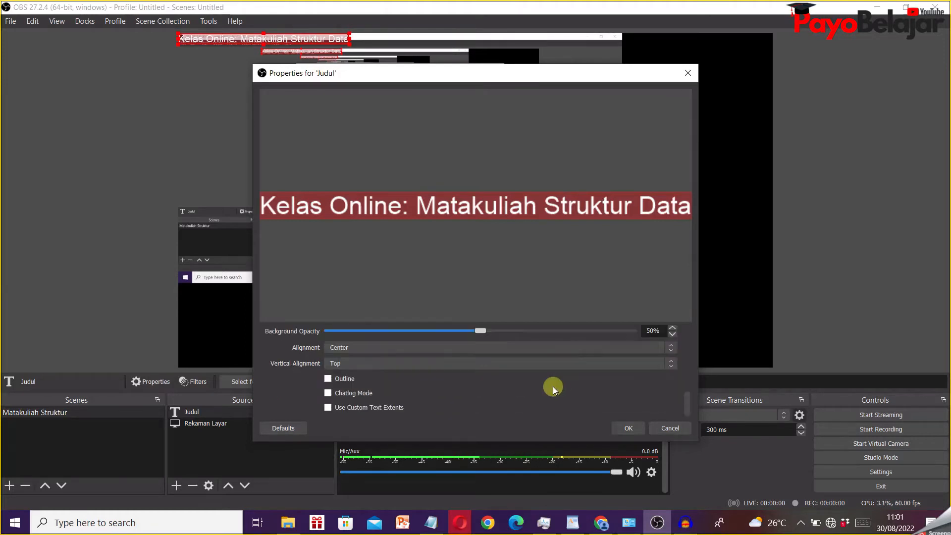
pyautogui.click(626, 424)
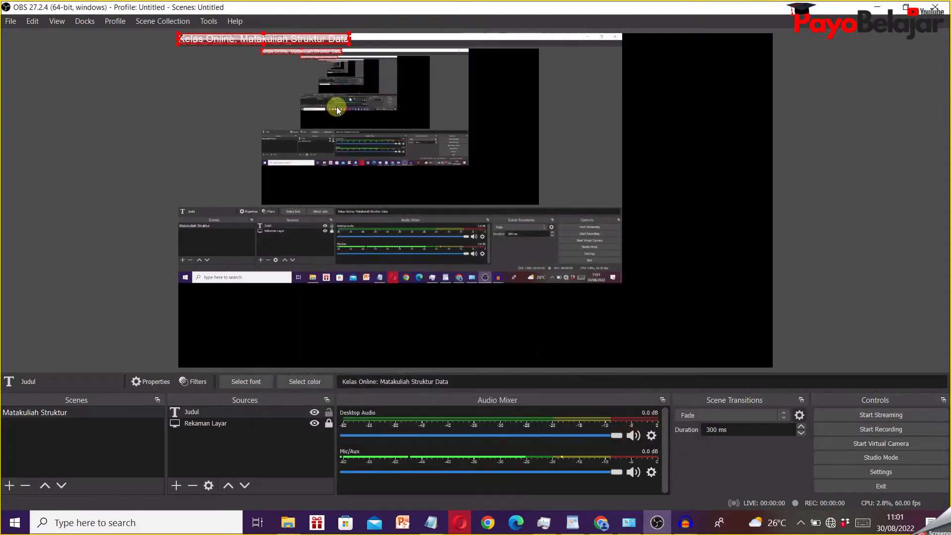
# - Place the Judul title just below the screen capture, flush with the canvas's left edge, and enlarge it to about the capture's width
pyautogui.moveTo(213, 42); pyautogui.dragTo(226, 295)
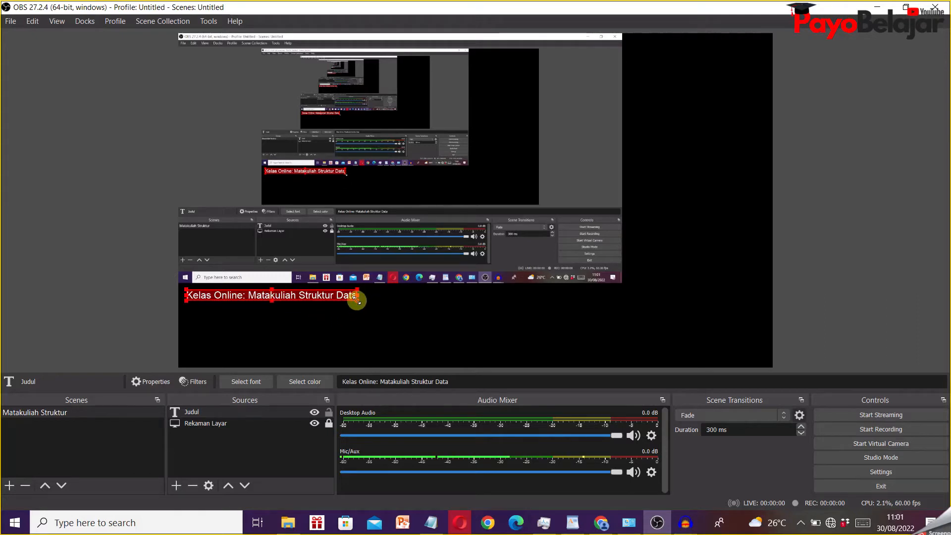
pyautogui.moveTo(357, 300); pyautogui.dragTo(543, 314)
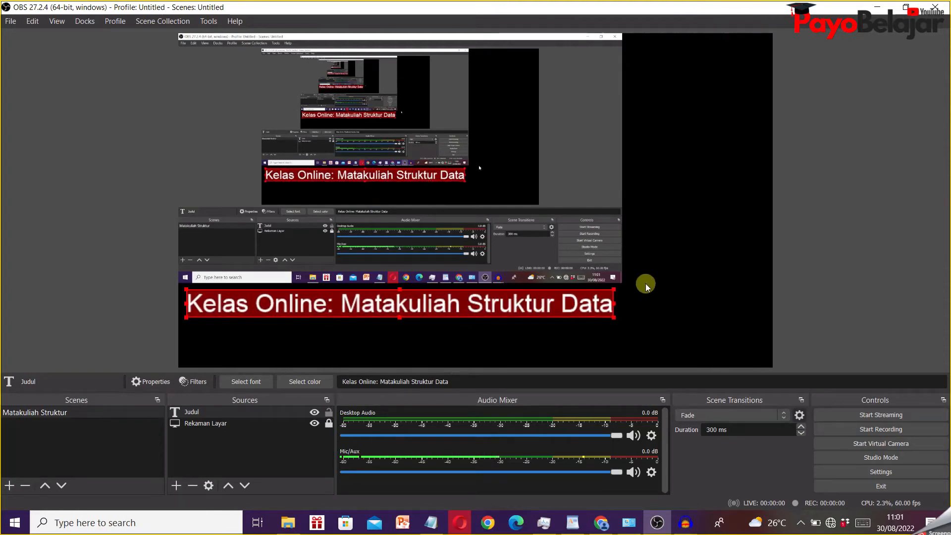
pyautogui.moveTo(614, 303); pyautogui.dragTo(618, 303)
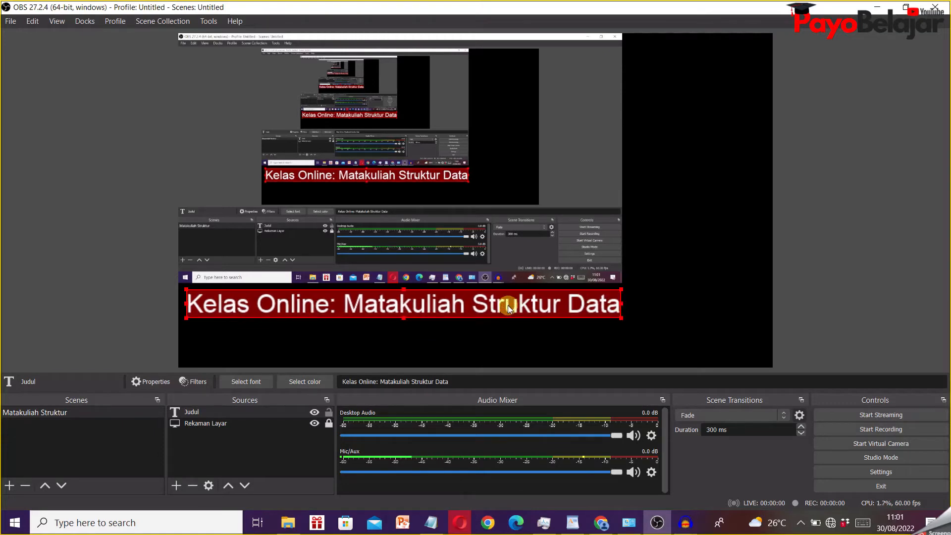
pyautogui.moveTo(505, 304); pyautogui.dragTo(498, 303)
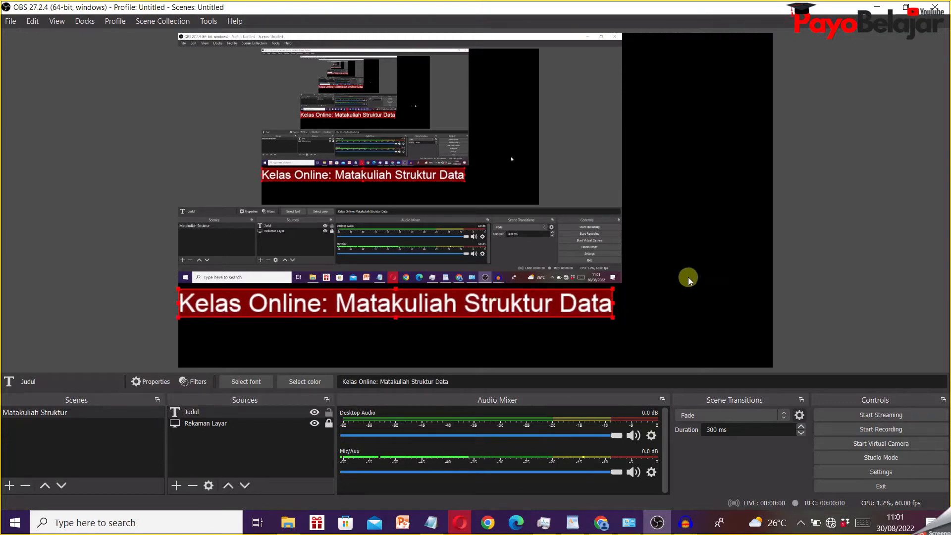
pyautogui.moveTo(613, 304); pyautogui.dragTo(618, 305)
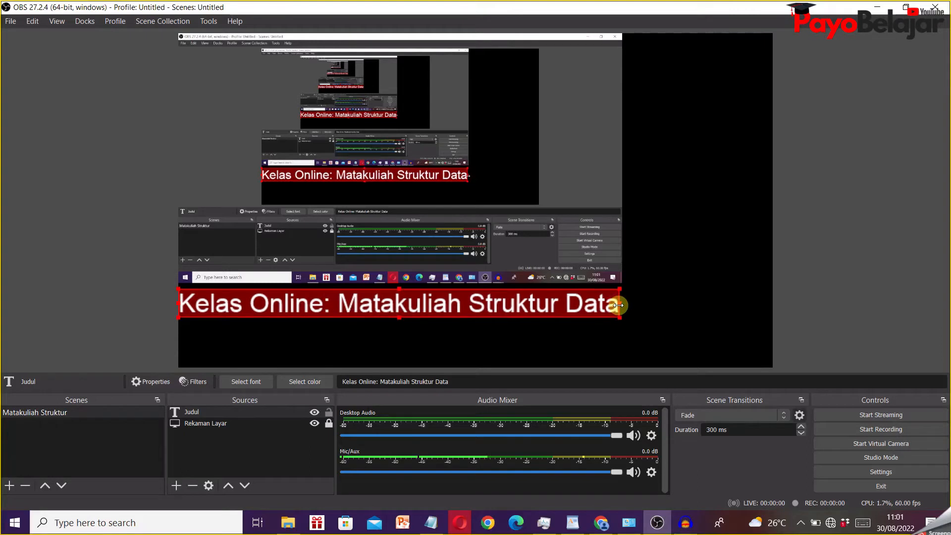
pyautogui.click(816, 248)
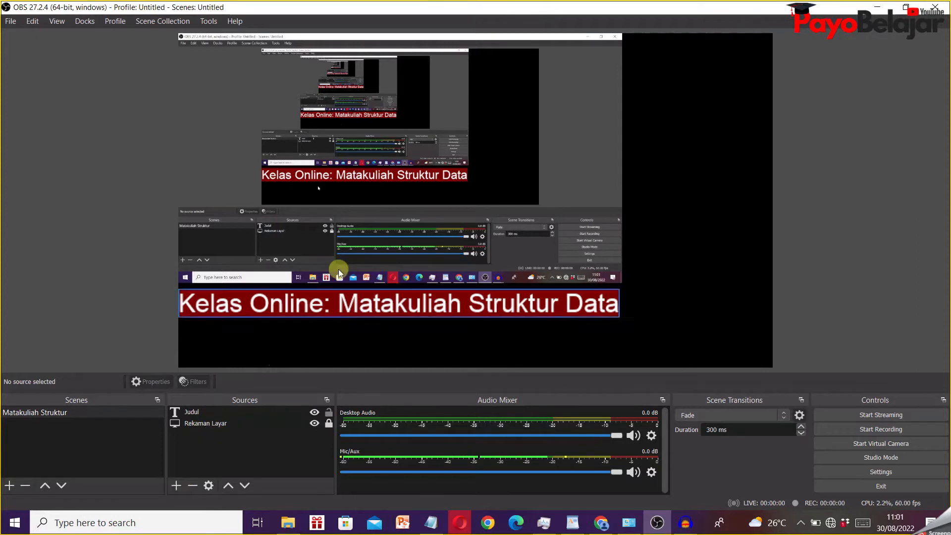
# - Add a new Image source named "Logo" to the scene, keeping it visible
pyautogui.click(177, 485)
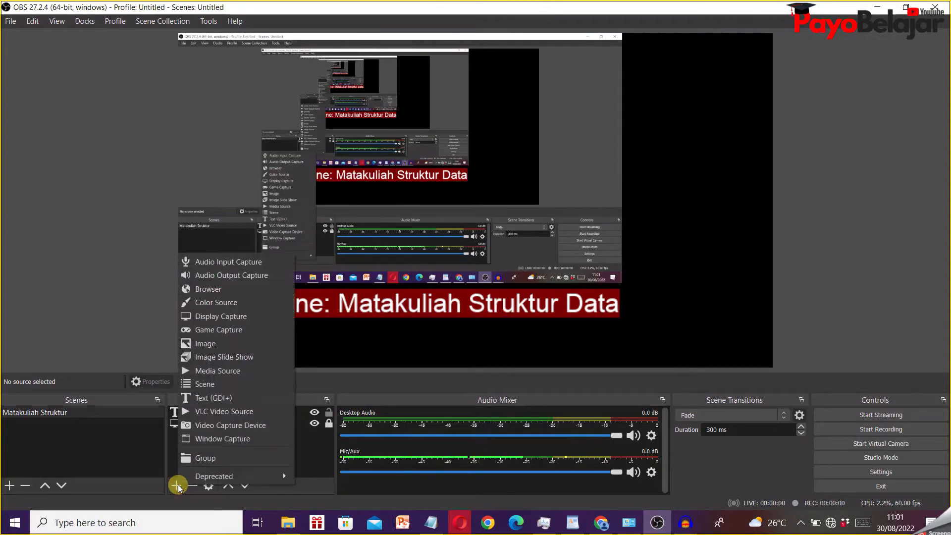
pyautogui.click(238, 344)
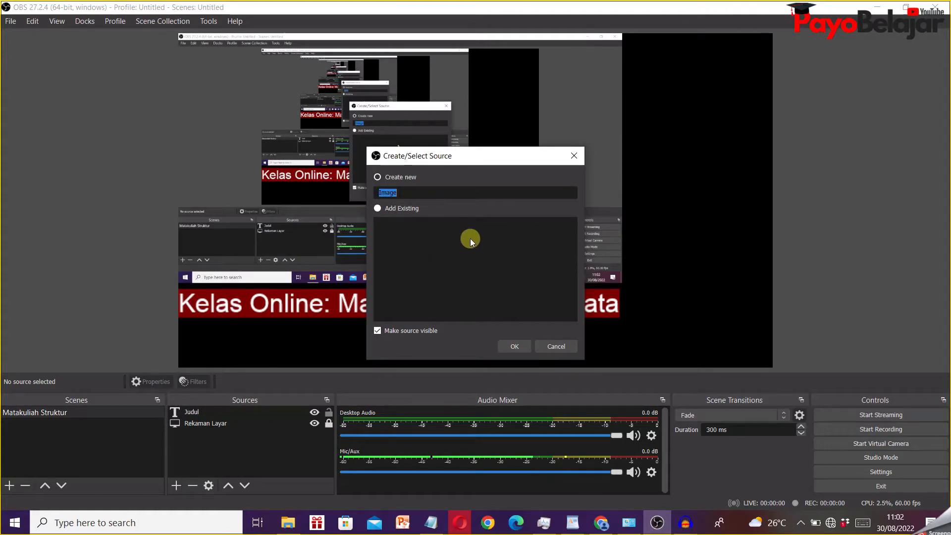
pyautogui.write('Logo')
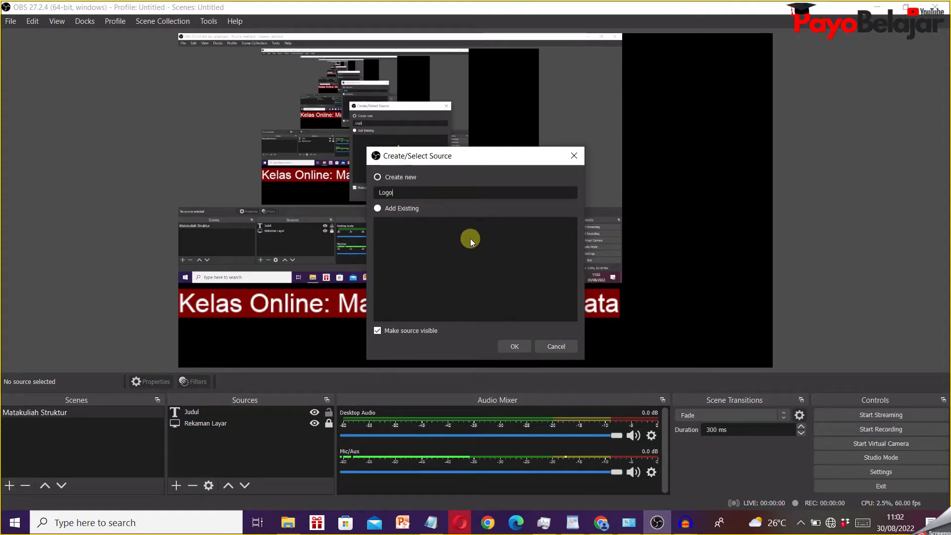
pyautogui.click(521, 343)
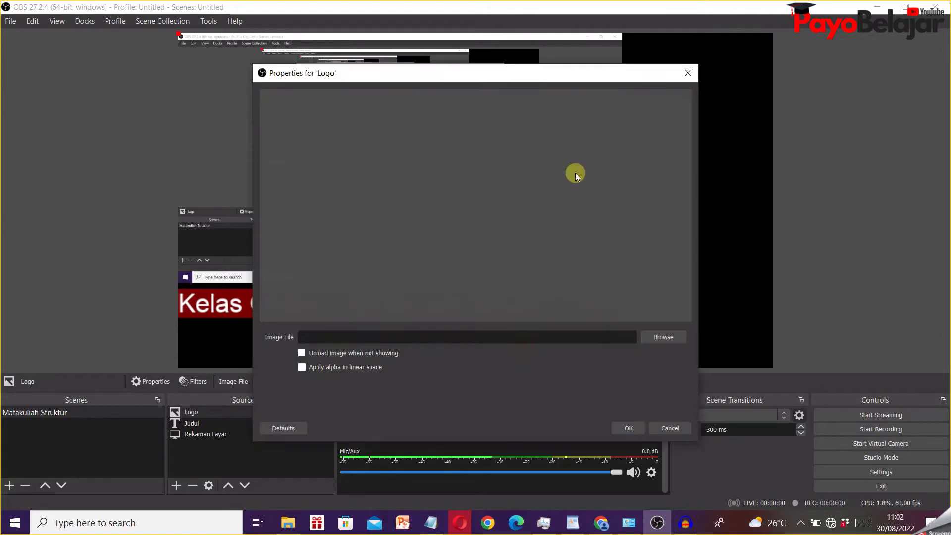
# - Load "logo Universitas Bina Darma PNG CDR tanpa background.png" from D:/A-Tutorial OBS/Resource Image as the Logo source's image
pyautogui.click(664, 337)
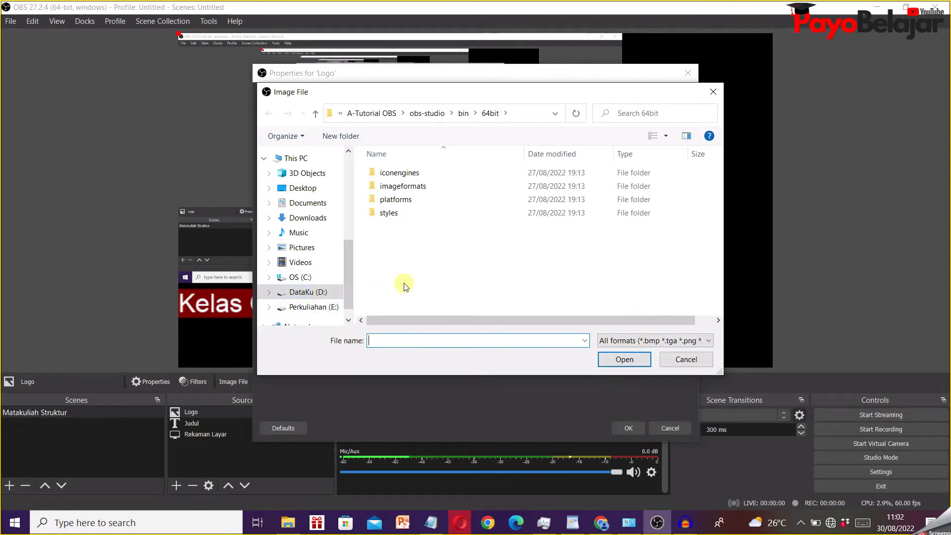
pyautogui.click(318, 296)
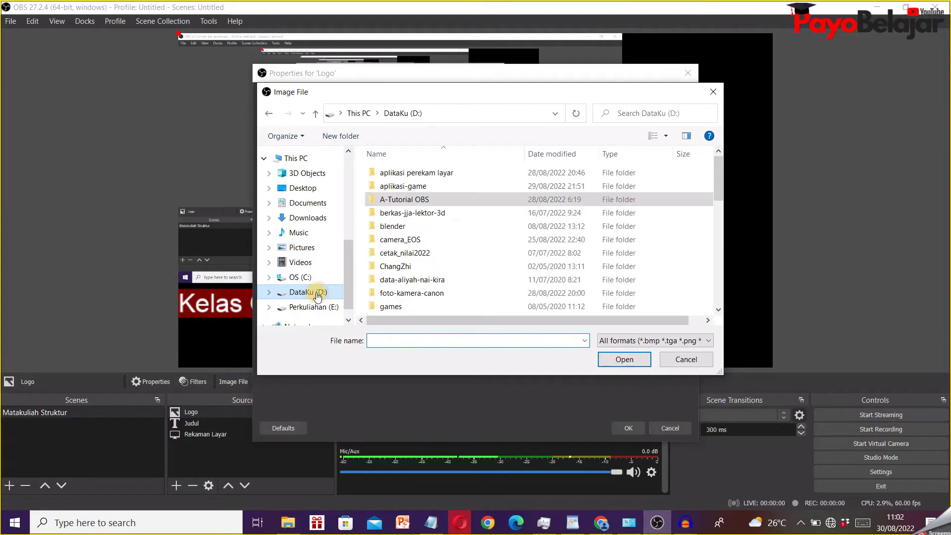
pyautogui.doubleClick(410, 199)
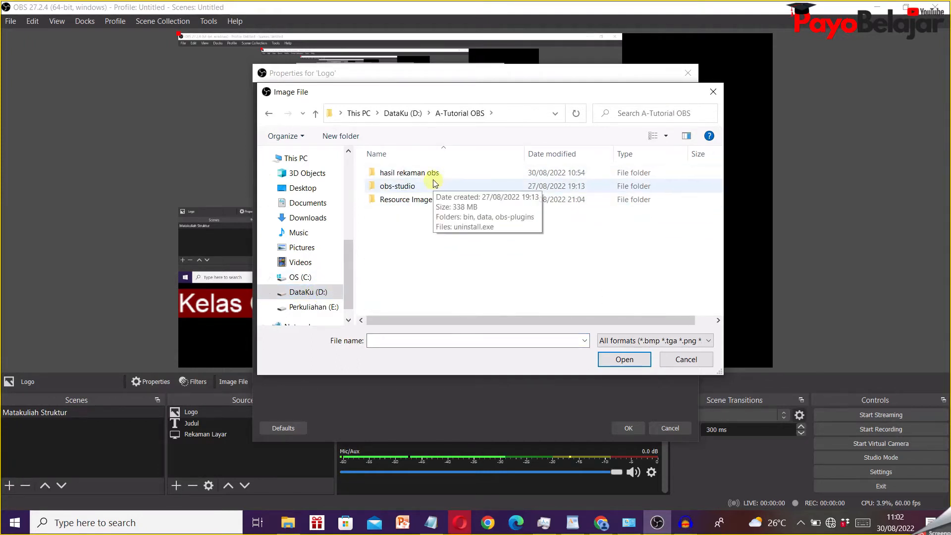
pyautogui.doubleClick(430, 200)
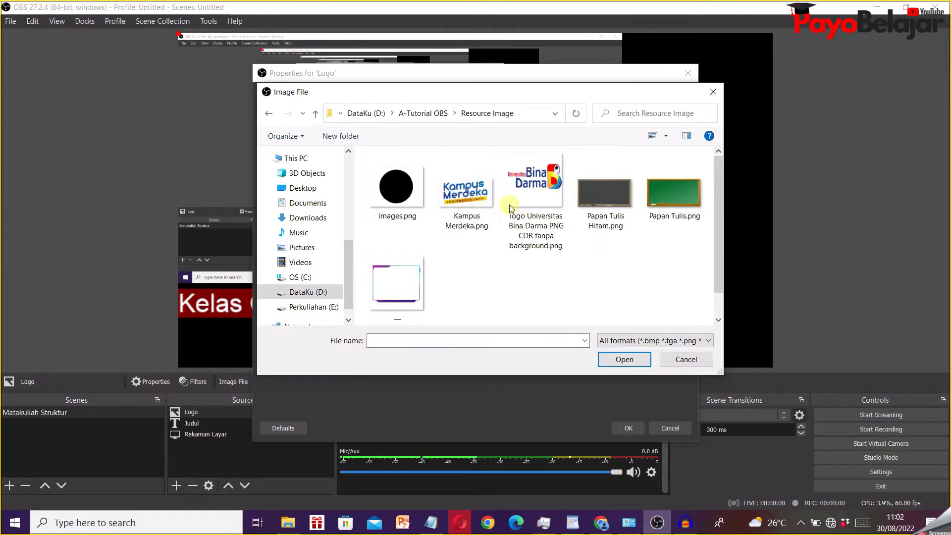
pyautogui.click(540, 186)
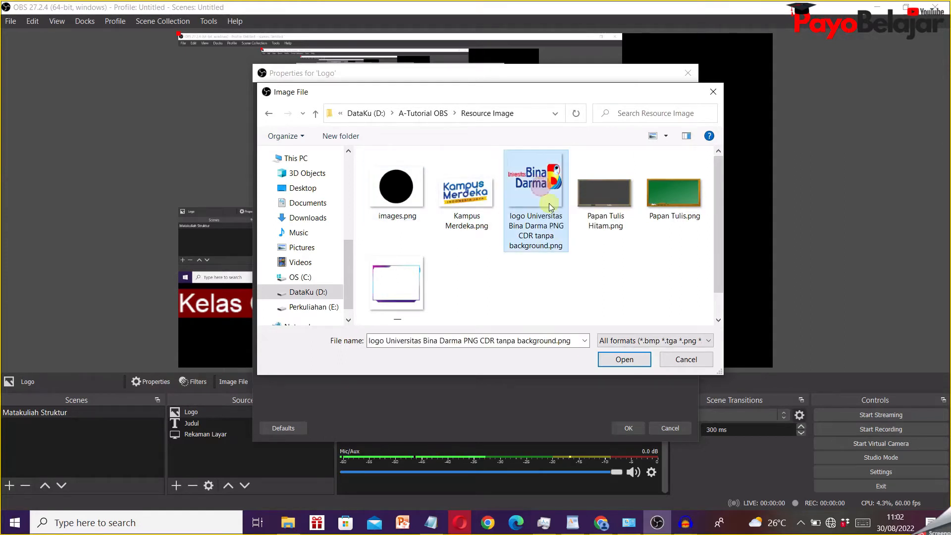
pyautogui.click(622, 359)
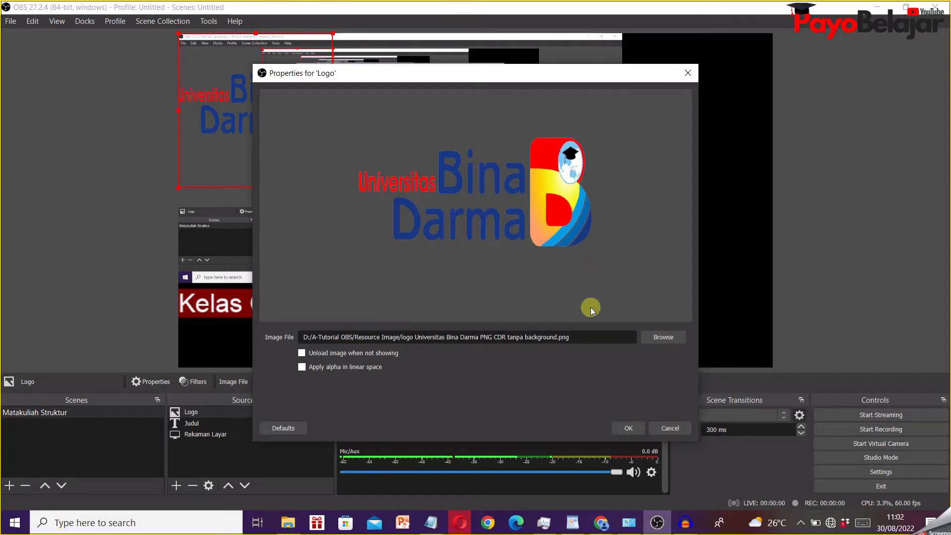
# - Fit the university logo, slightly reduced, into the canvas's upper-right corner beside the screen capture, and lock the Judul and Logo sources
pyautogui.click(627, 428)
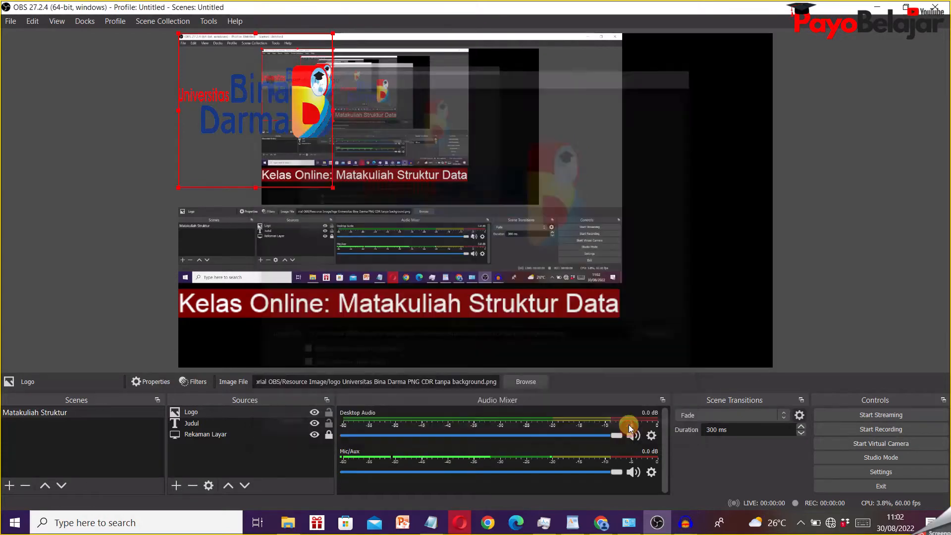
pyautogui.moveTo(242, 107); pyautogui.dragTo(680, 102)
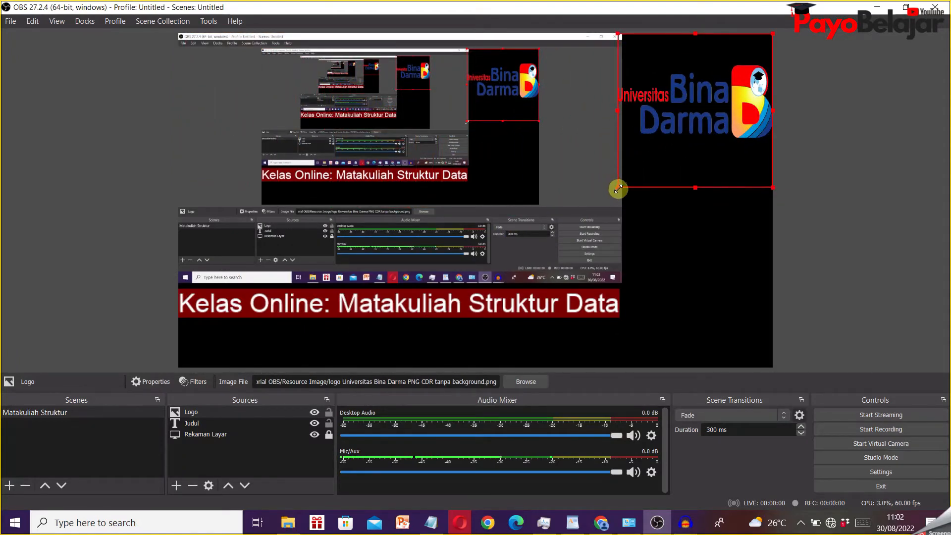
pyautogui.moveTo(617, 189); pyautogui.dragTo(632, 174)
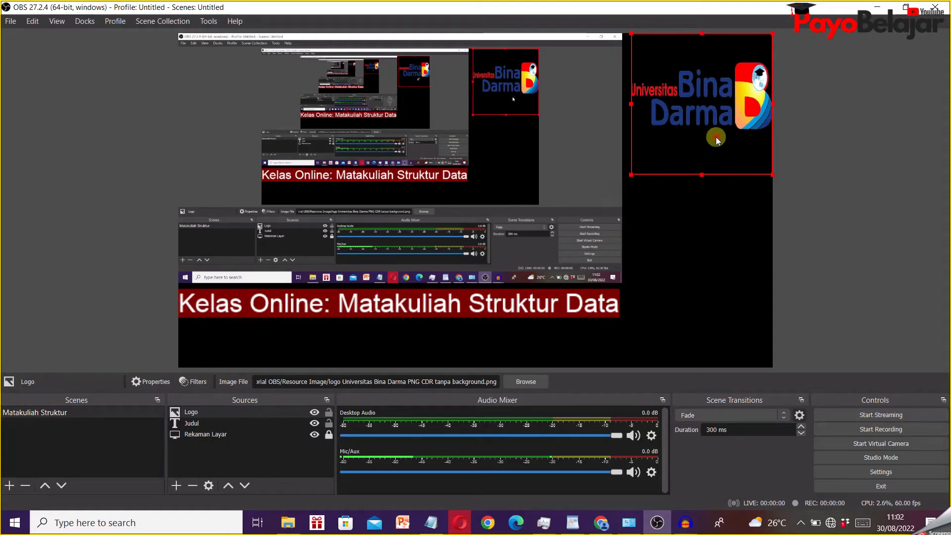
pyautogui.click(818, 138)
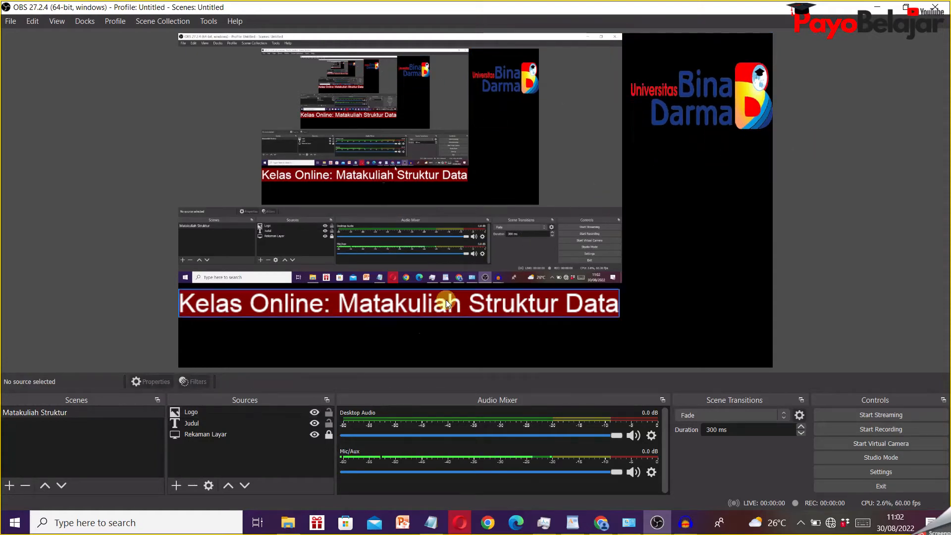
pyautogui.click(329, 423)
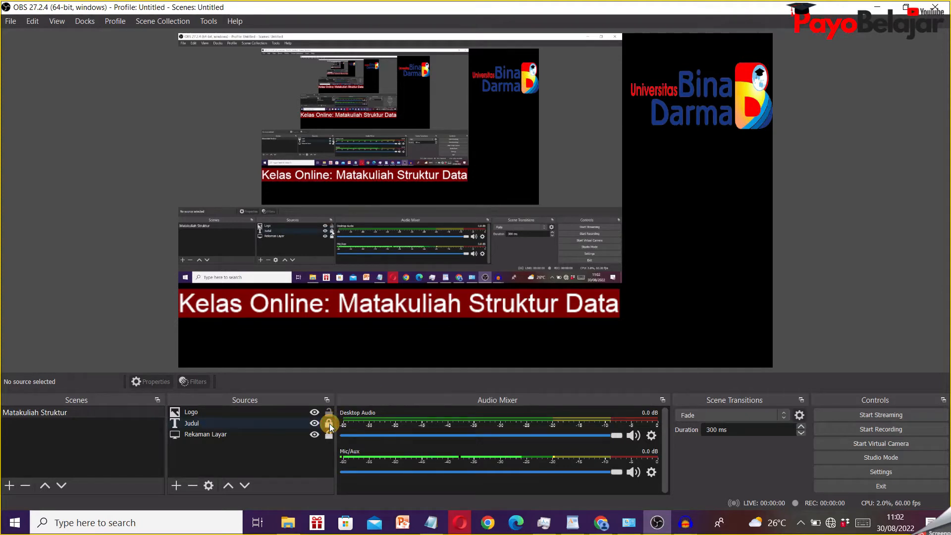
pyautogui.click(329, 412)
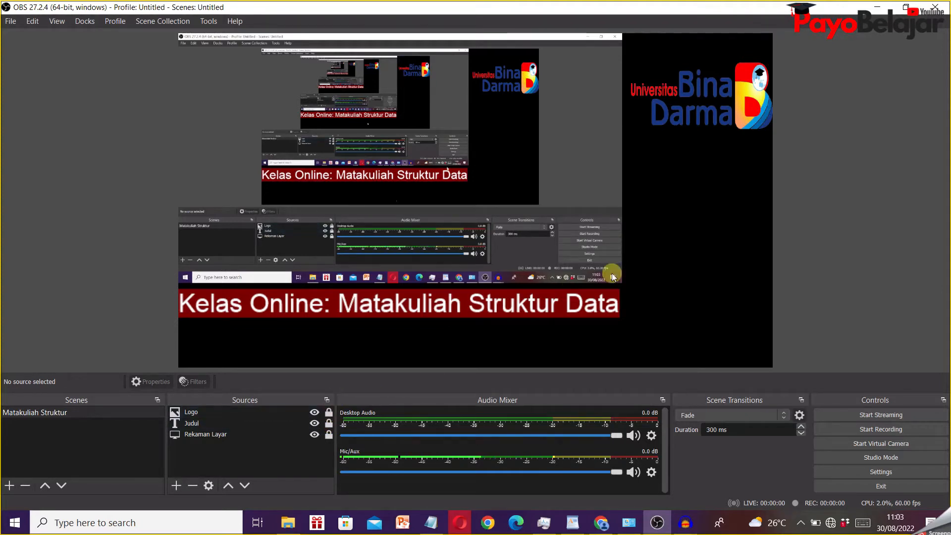
# - Add a new Image source named "Logo2" to the scene, keeping it visible
pyautogui.click(176, 484)
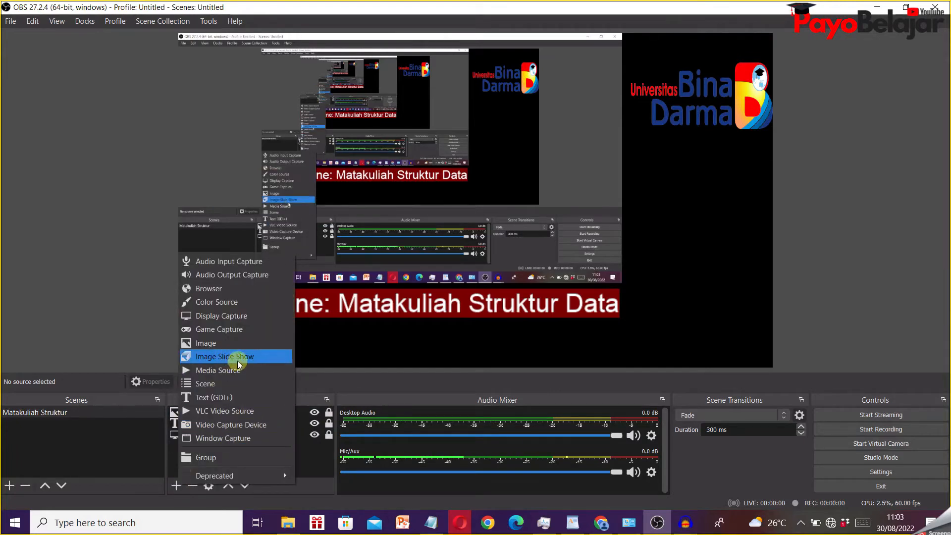
pyautogui.click(236, 343)
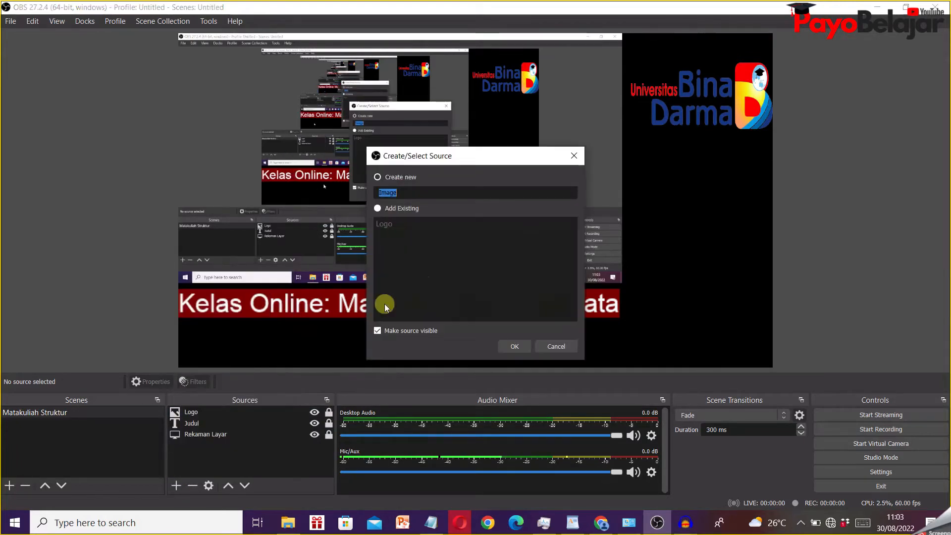
pyautogui.write('Lo')
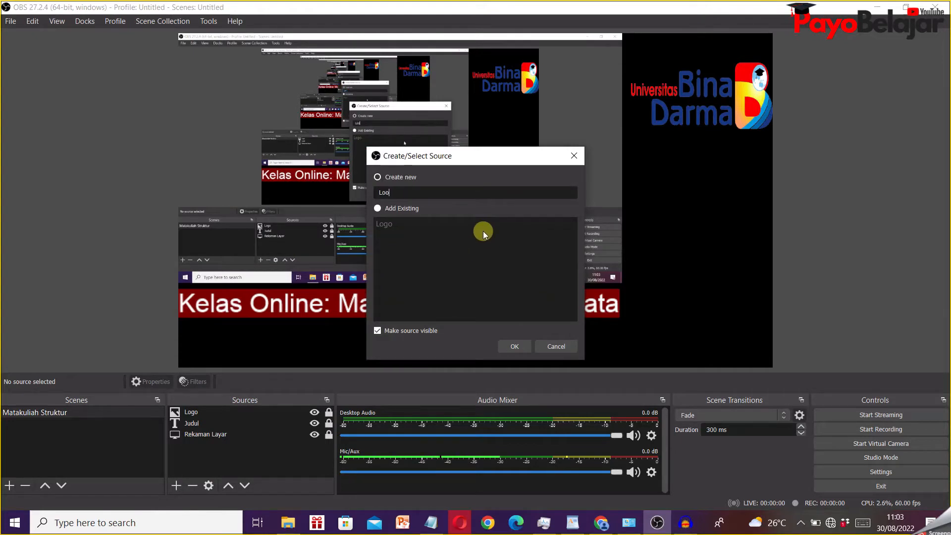
pyautogui.write('go2')
pyautogui.click(526, 345)
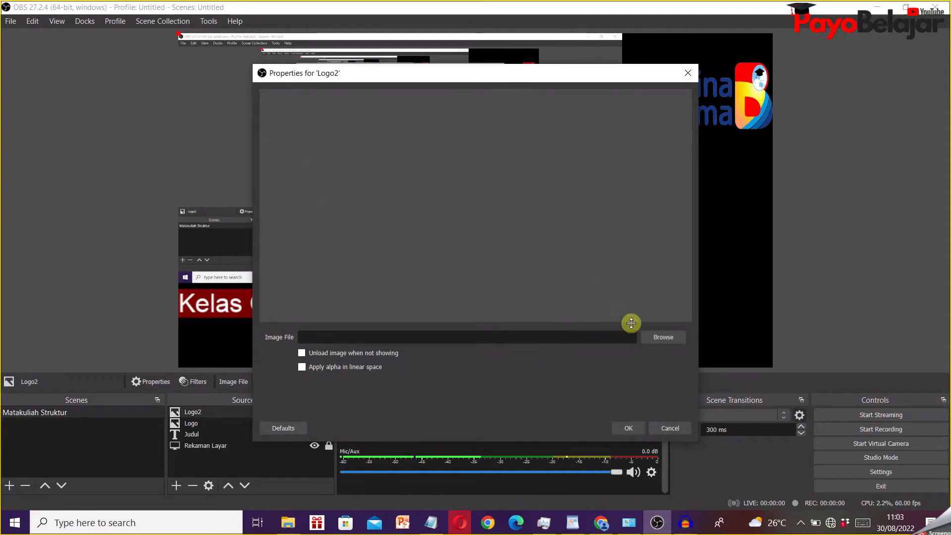
# - Load "Kampus Merdeka.png" from D:/A-Tutorial OBS/Resource Image as the Logo2 source's image and accept the properties
pyautogui.click(654, 338)
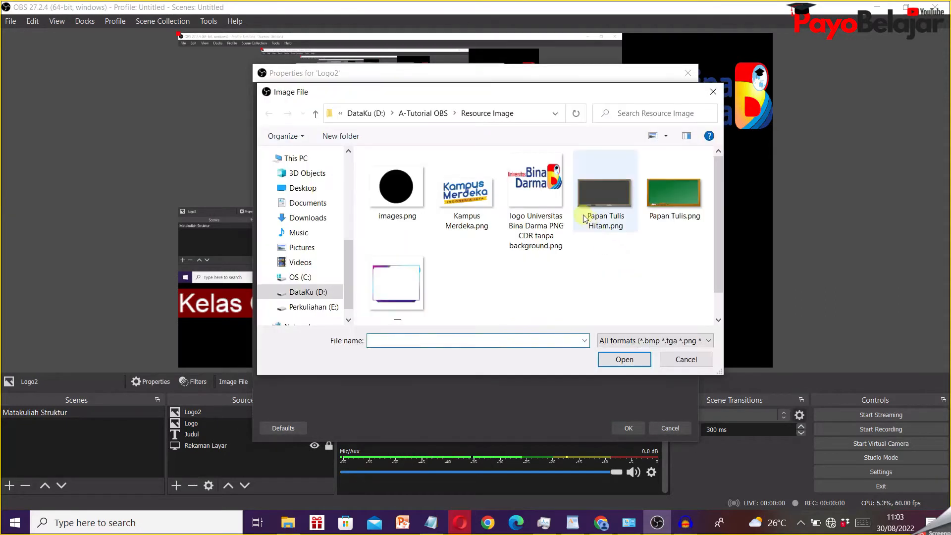
pyautogui.click(484, 203)
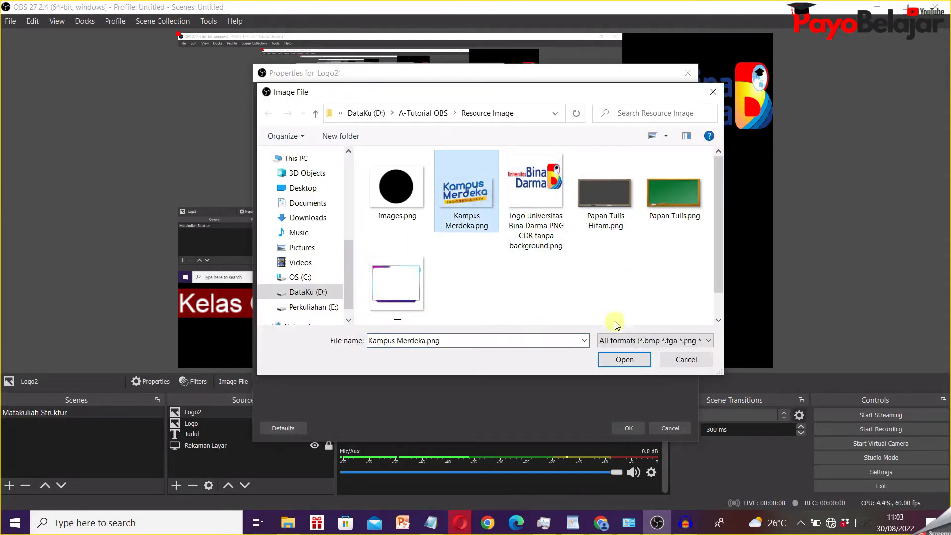
pyautogui.click(623, 359)
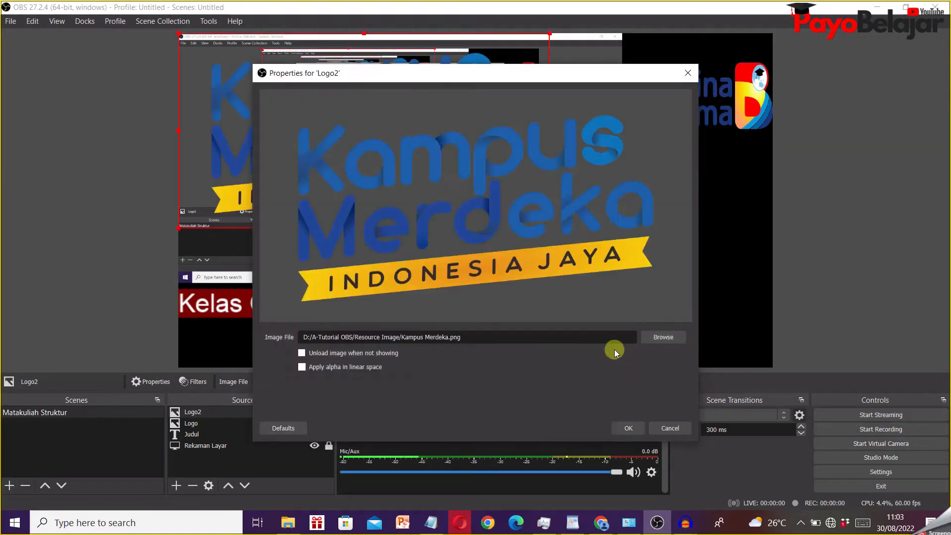
pyautogui.click(628, 427)
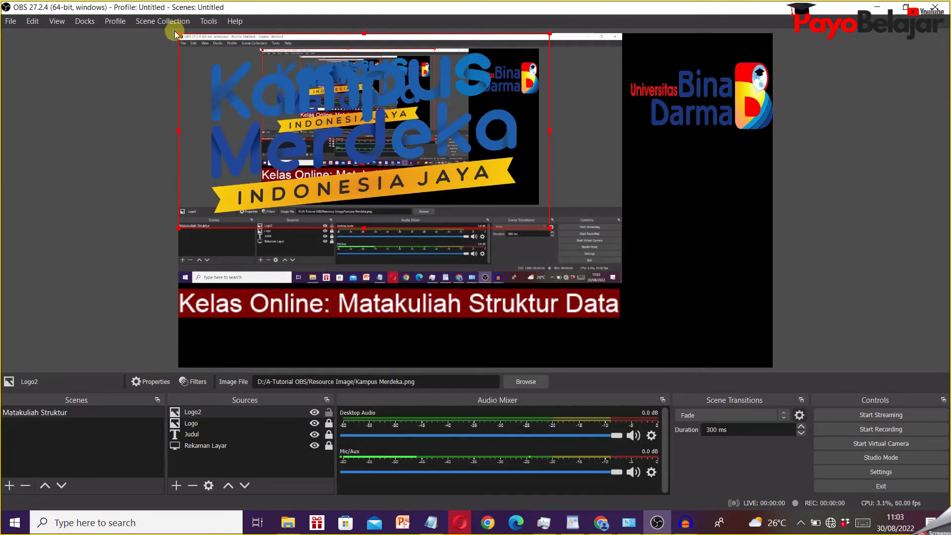
# - Shrink the Kampus Merdeka logo to about the university logo's width, place it directly below that logo at the canvas's right edge, and lock it
pyautogui.moveTo(175, 32); pyautogui.dragTo(388, 180)
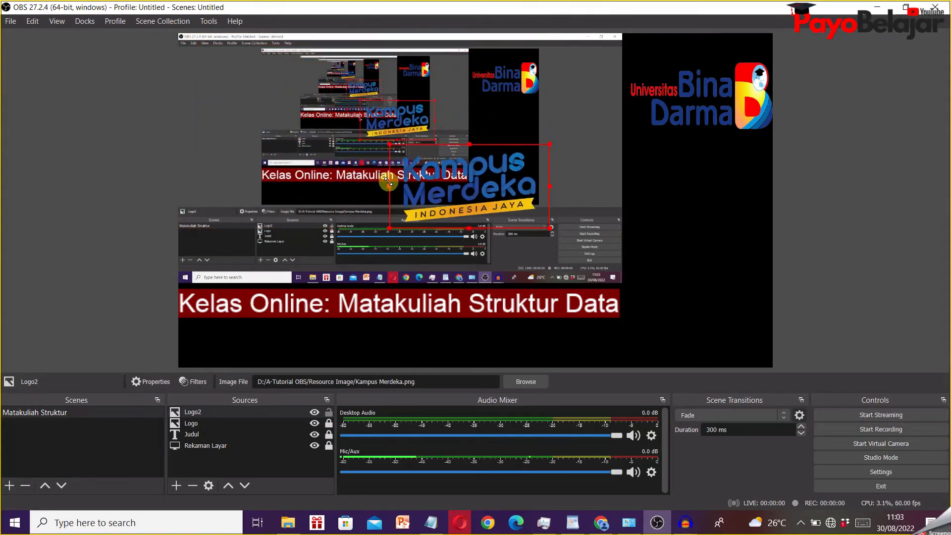
pyautogui.moveTo(447, 192); pyautogui.dragTo(666, 190)
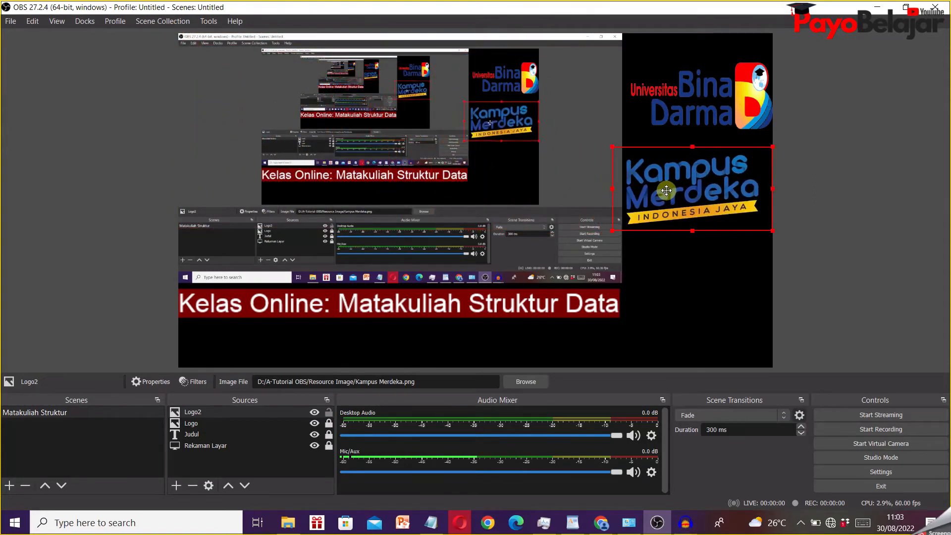
pyautogui.click(816, 157)
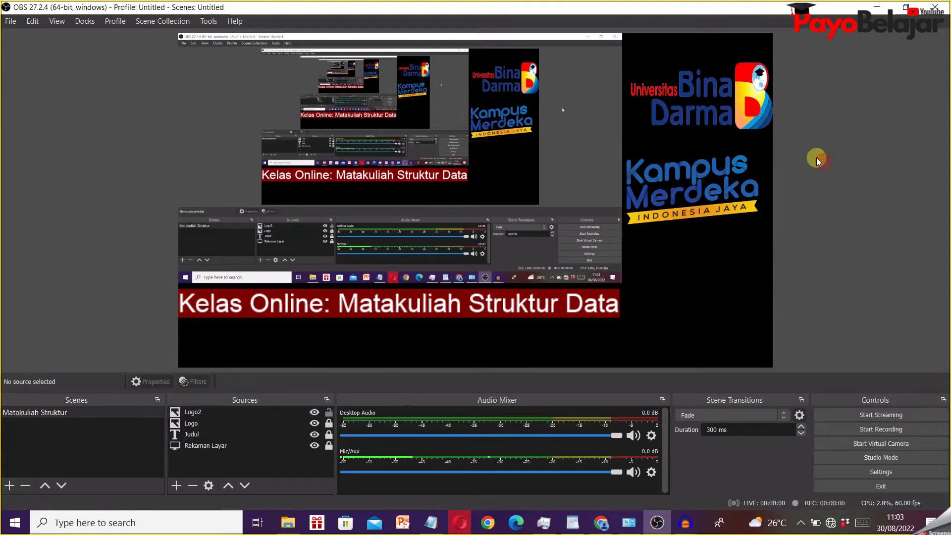
pyautogui.click(726, 171)
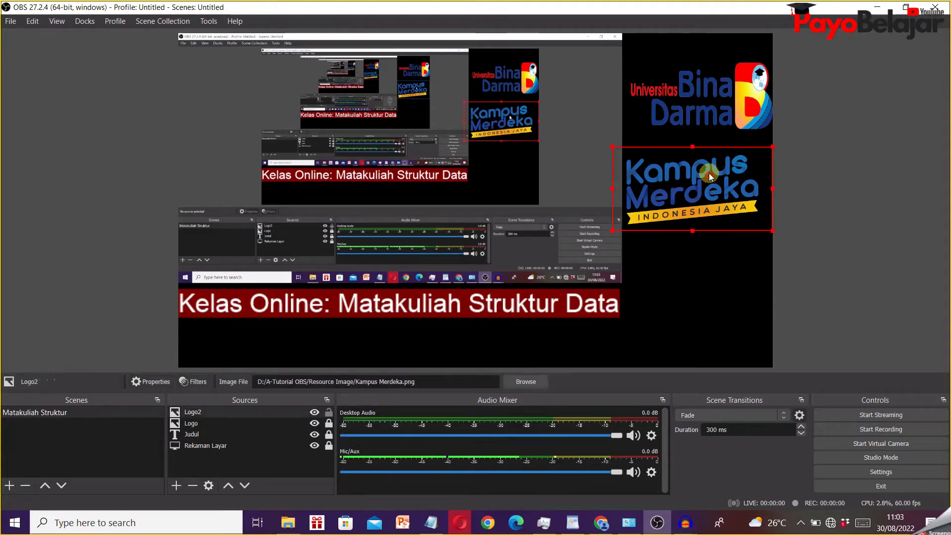
pyautogui.moveTo(609, 142); pyautogui.dragTo(614, 150)
pyautogui.moveTo(699, 194); pyautogui.dragTo(697, 182)
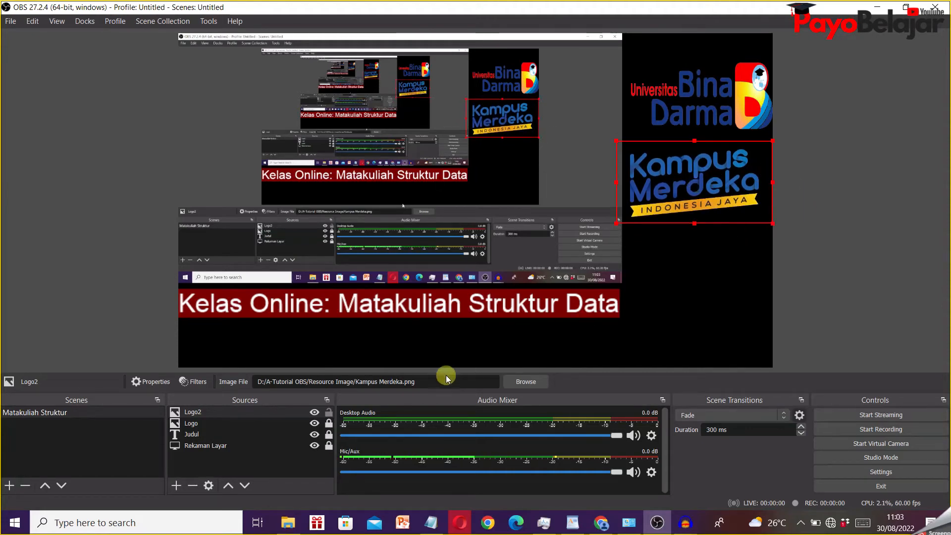
pyautogui.click(330, 412)
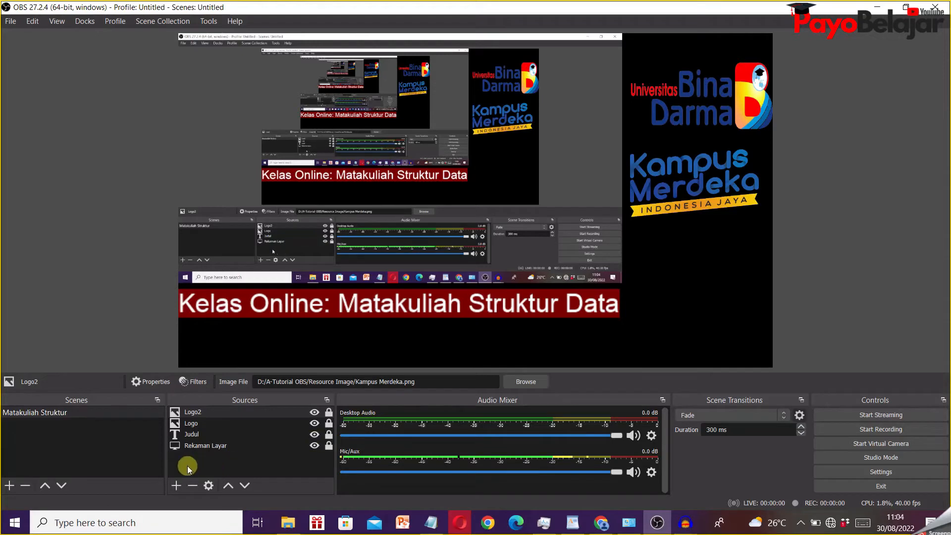
# - Add a new Video Capture Device source named "Kamera" to the scene, keeping it visible
pyautogui.click(179, 483)
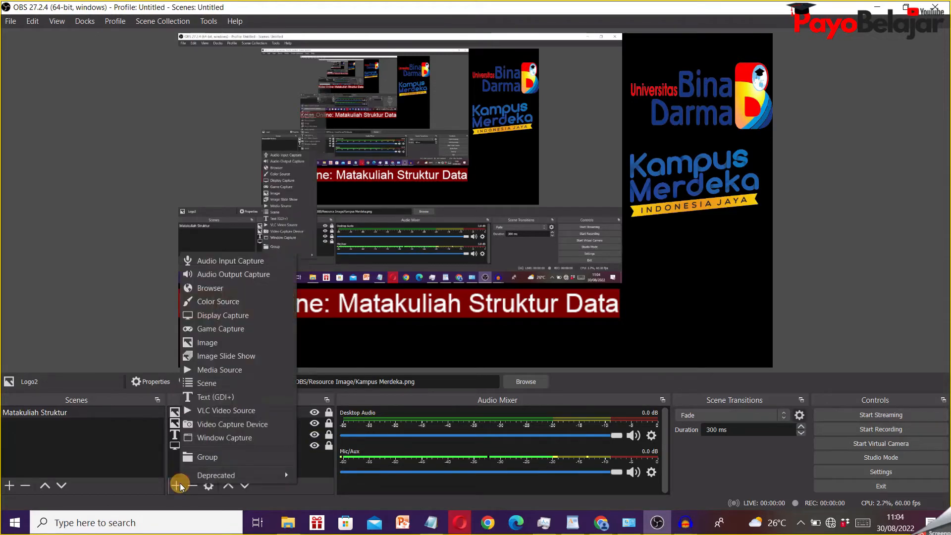
pyautogui.click(264, 427)
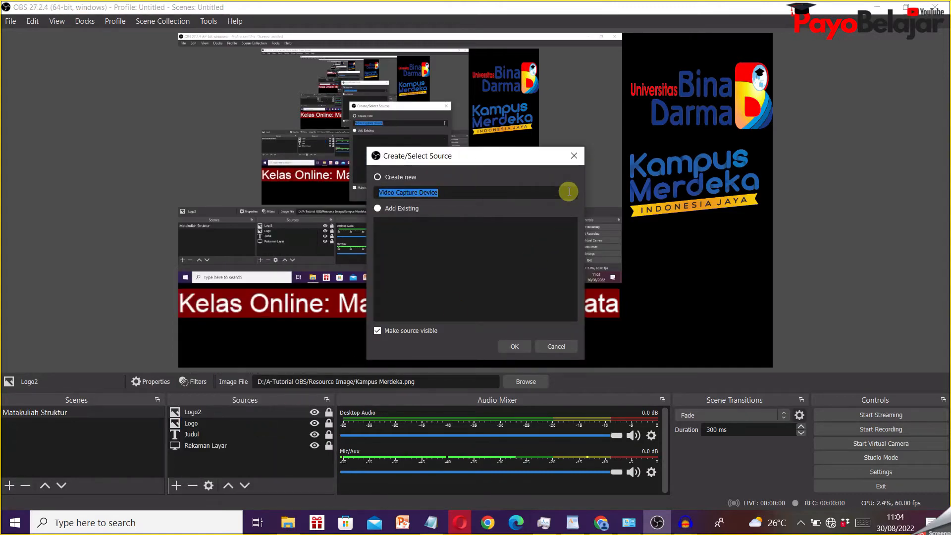
pyautogui.write('Kamera')
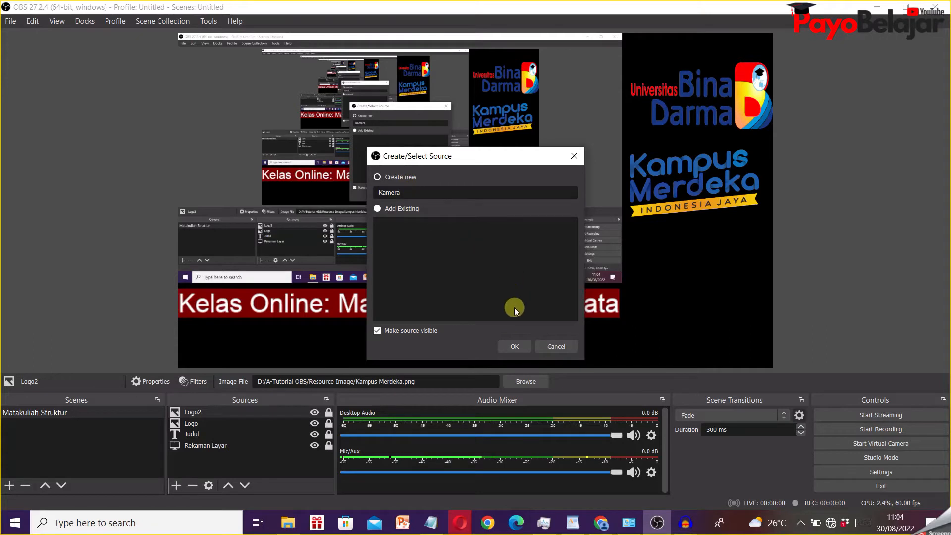
pyautogui.click(513, 346)
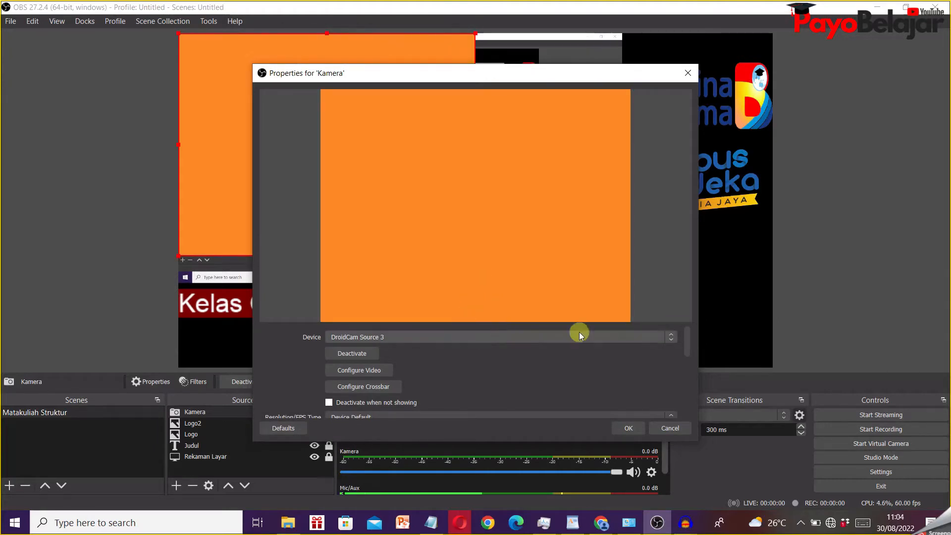
# - Set the Kamera source's device to NYK NEMESIS and accept the source properties
pyautogui.click(668, 338)
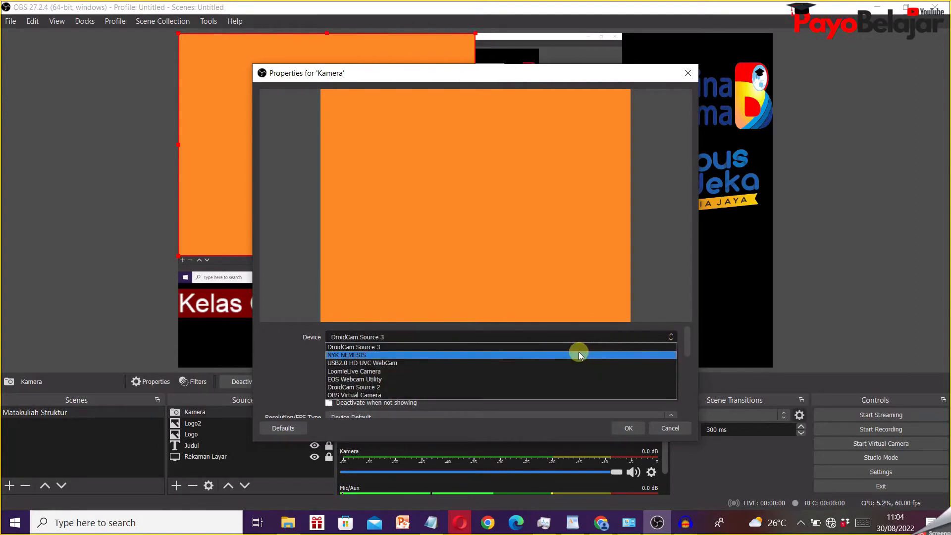
pyautogui.click(579, 354)
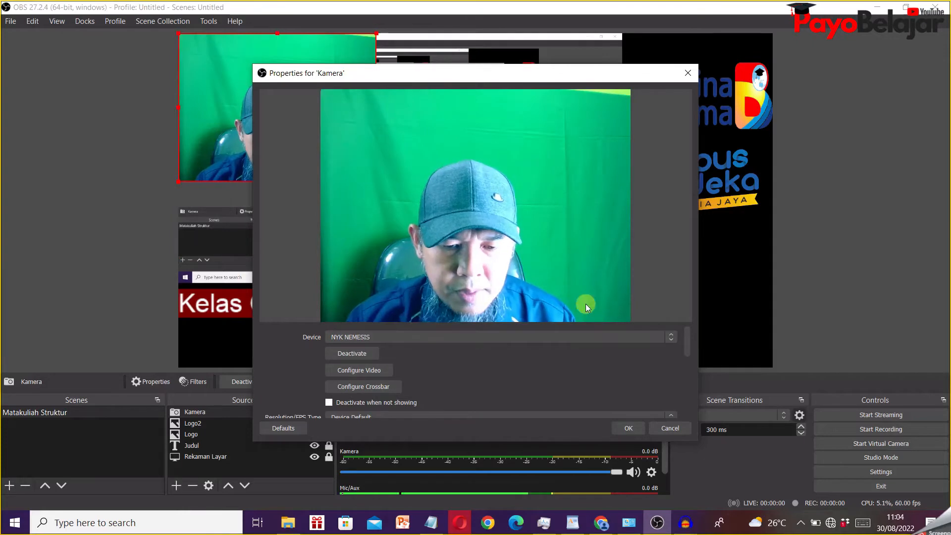
pyautogui.click(628, 425)
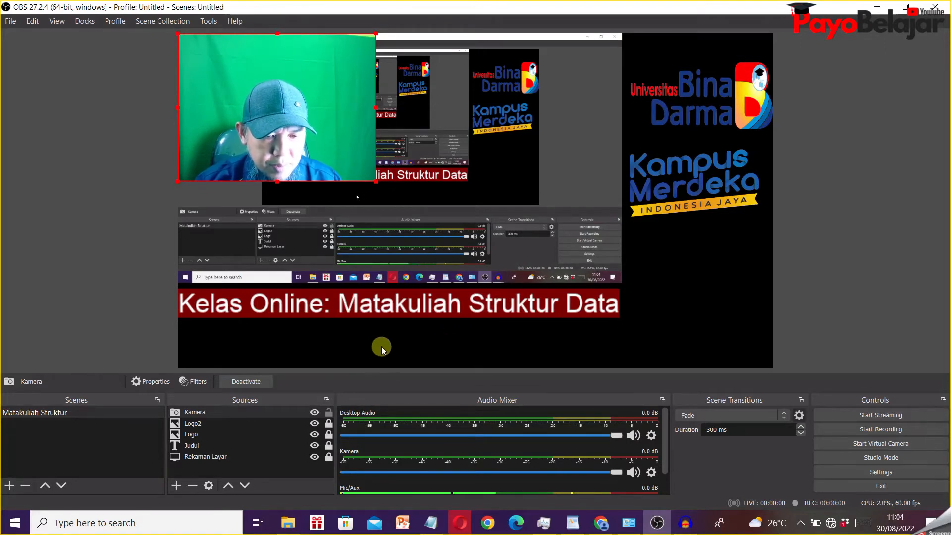
pyautogui.click(181, 483)
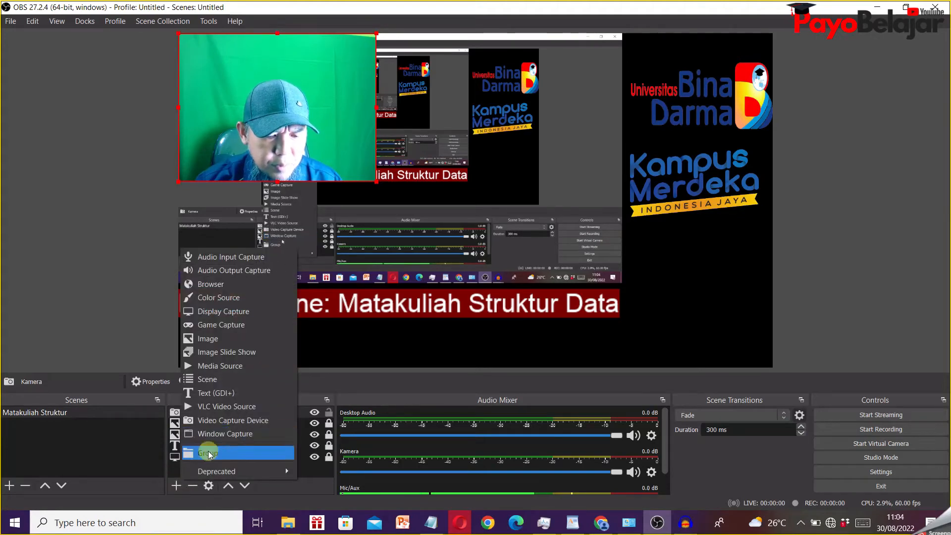
pyautogui.click(435, 355)
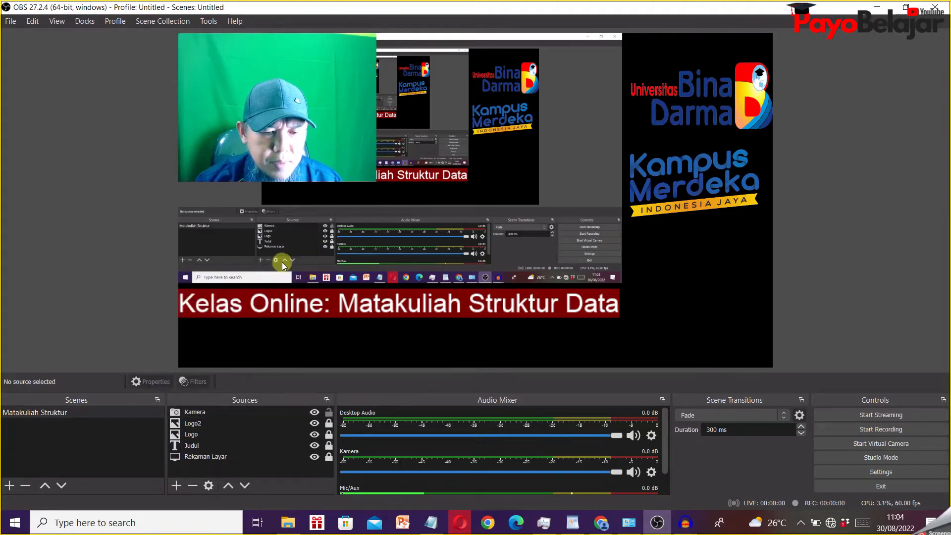
# - Fit the camera picture, slightly reduced, into the canvas's lower-right corner below the Kampus Merdeka logo, and lock the Kamera source
pyautogui.moveTo(284, 114); pyautogui.dragTo(662, 298)
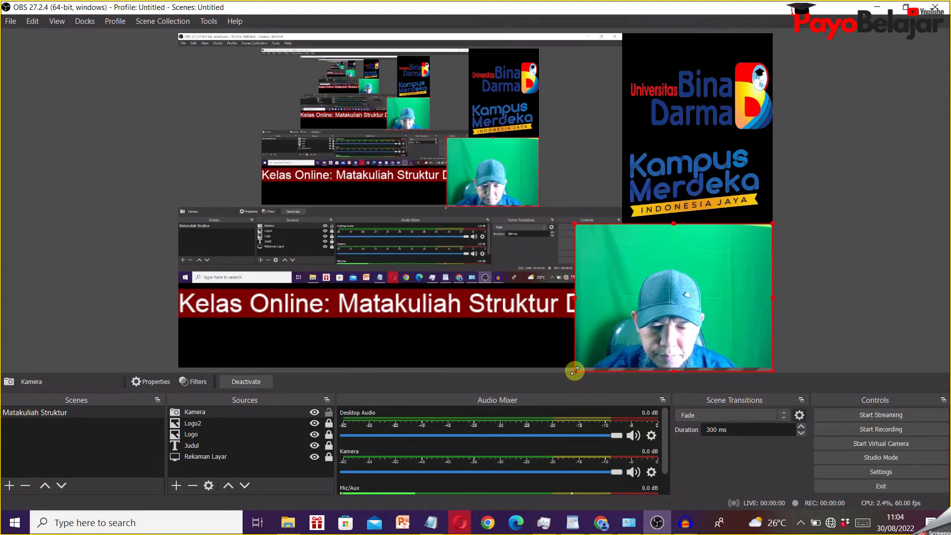
pyautogui.moveTo(573, 371); pyautogui.dragTo(598, 357)
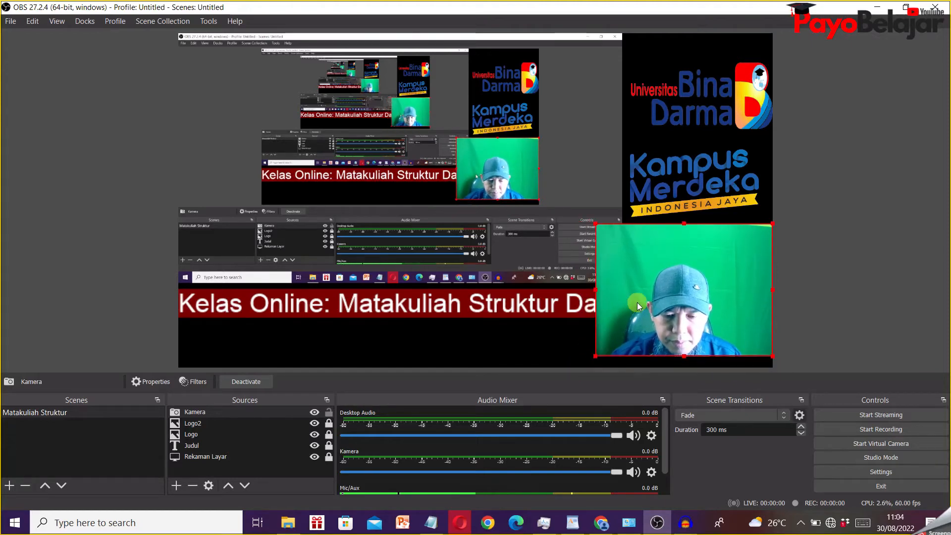
pyautogui.moveTo(637, 307); pyautogui.dragTo(637, 315)
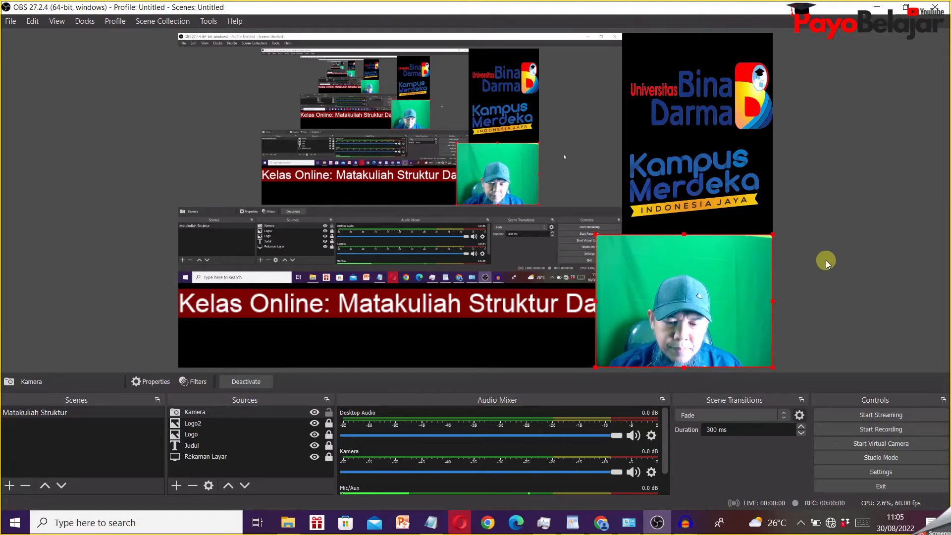
pyautogui.click(328, 411)
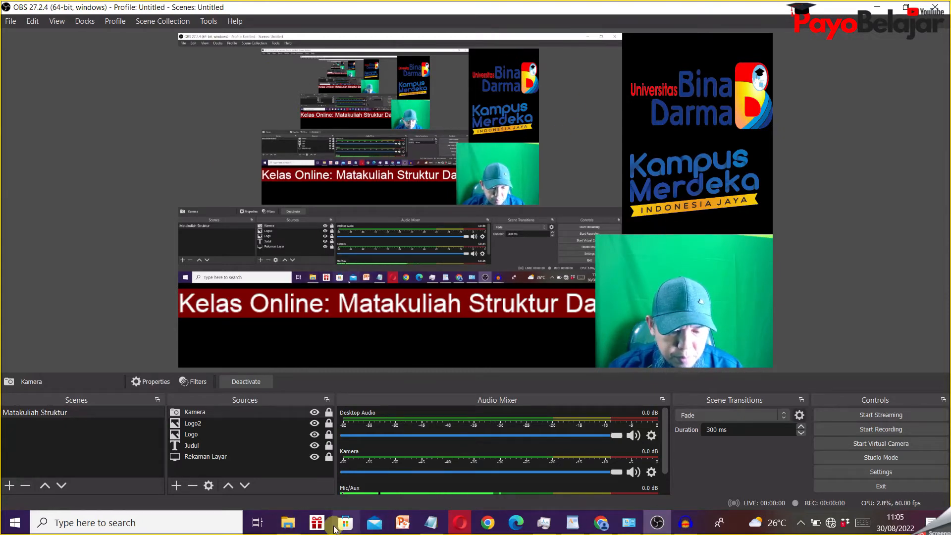
# - Open the presentation SD1-Data dan Tipe Data.ppt from the A-Tutorial OBS folder on drive D, and switch back to OBS Studio
pyautogui.click(287, 522)
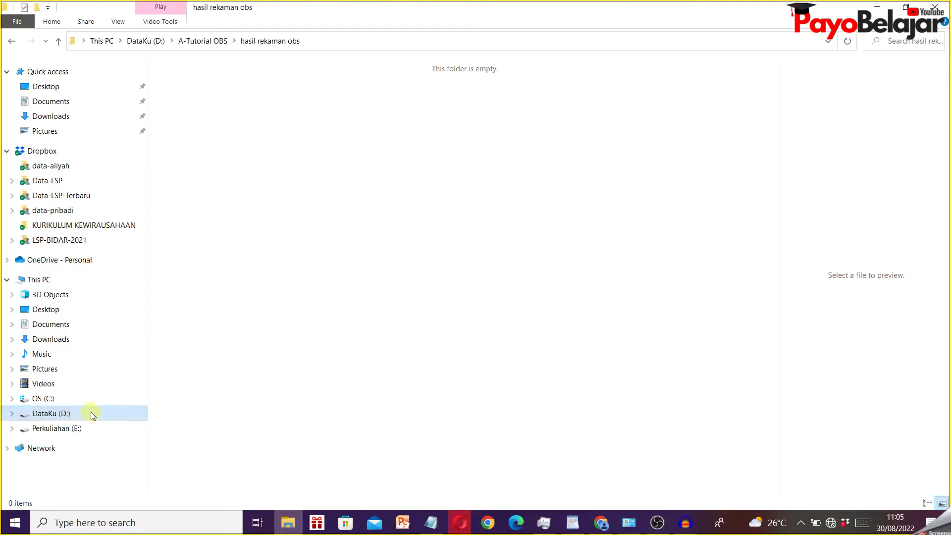
pyautogui.click(62, 418)
pyautogui.click(200, 111)
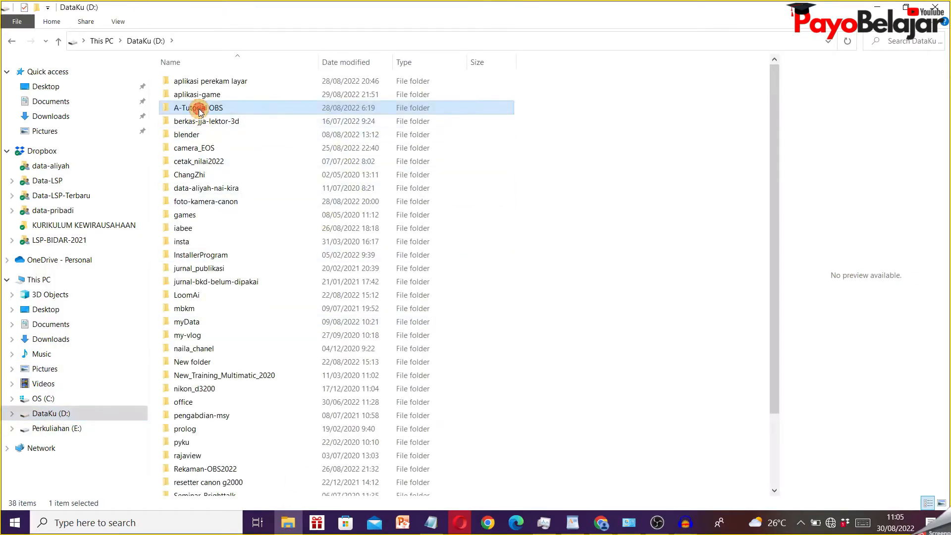
pyautogui.doubleClick(200, 110)
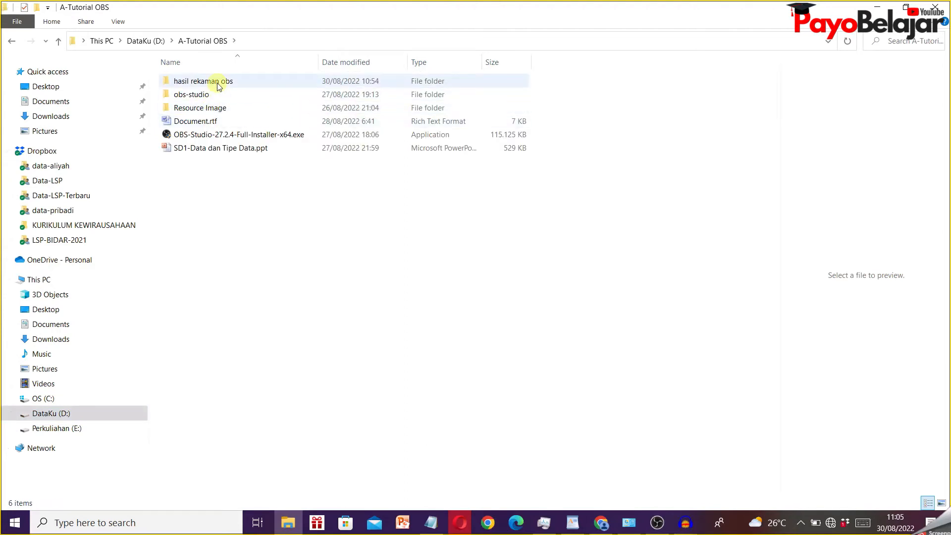
pyautogui.doubleClick(216, 151)
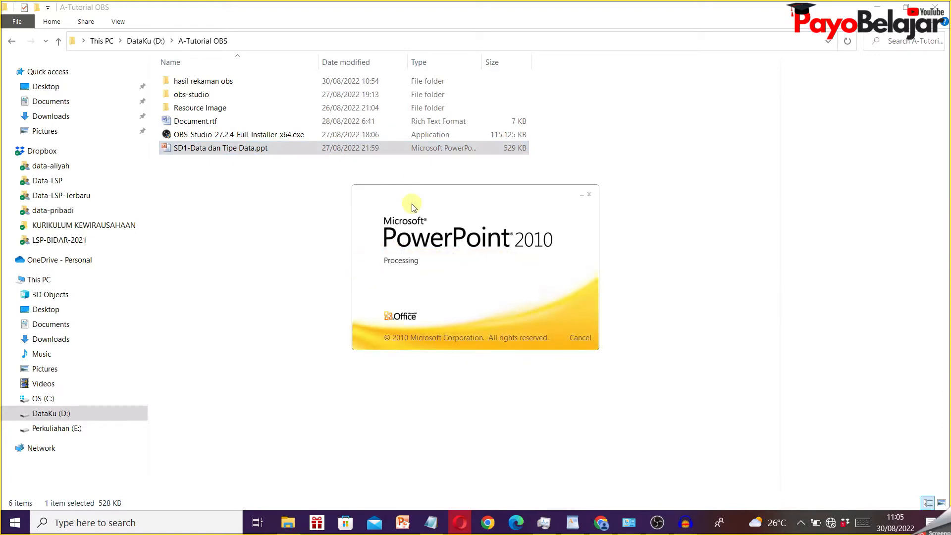
pyautogui.click(885, 55)
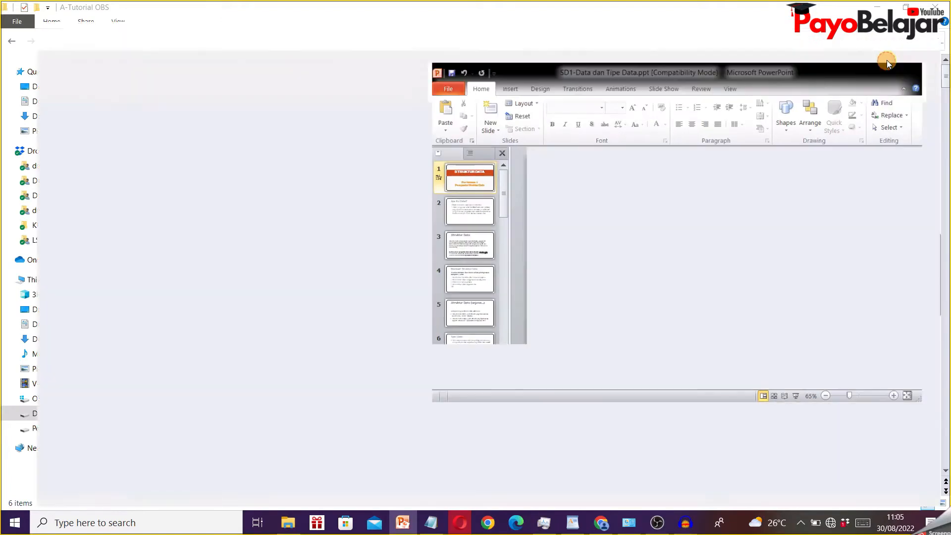
pyautogui.click(656, 523)
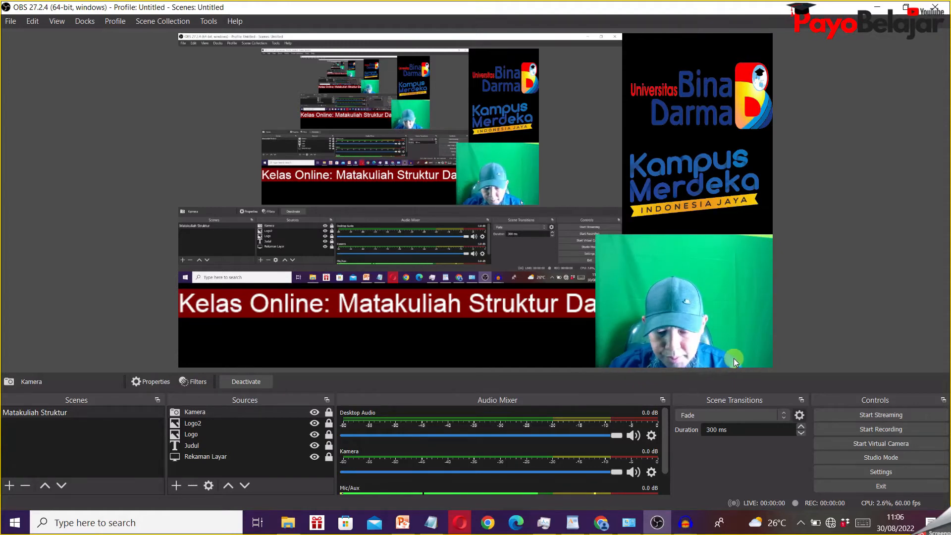
# - Add a Chroma Key effect filter to the Kamera source, keeping the filter's default name
pyautogui.click(660, 271)
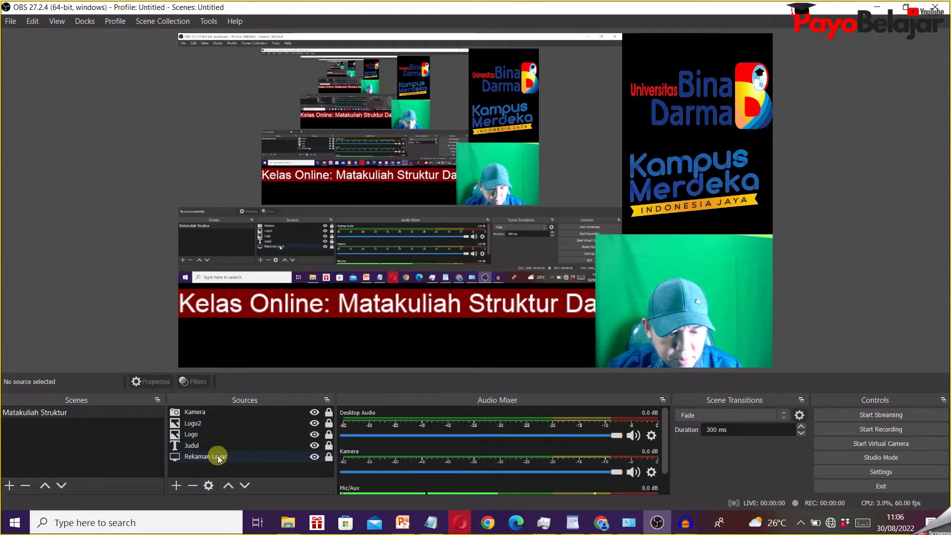
pyautogui.click(225, 412)
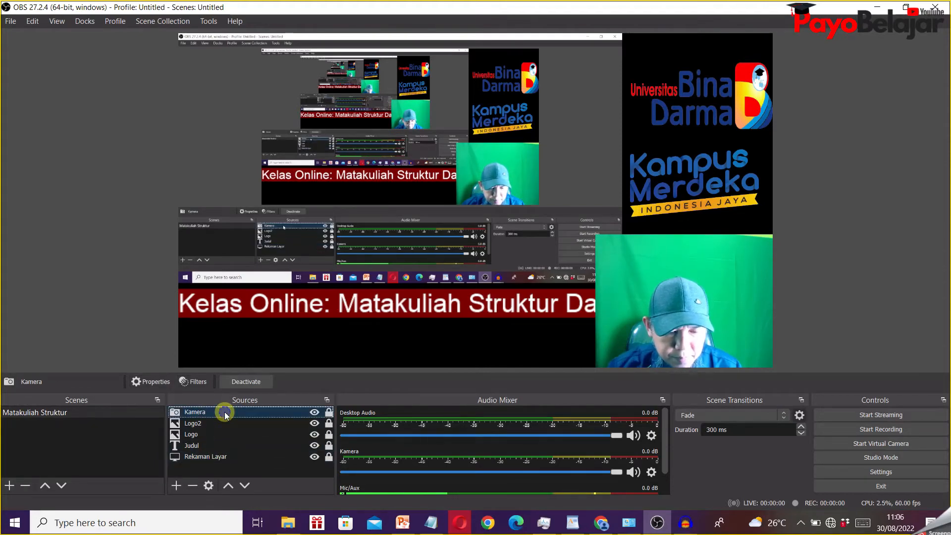
pyautogui.rightClick(224, 412)
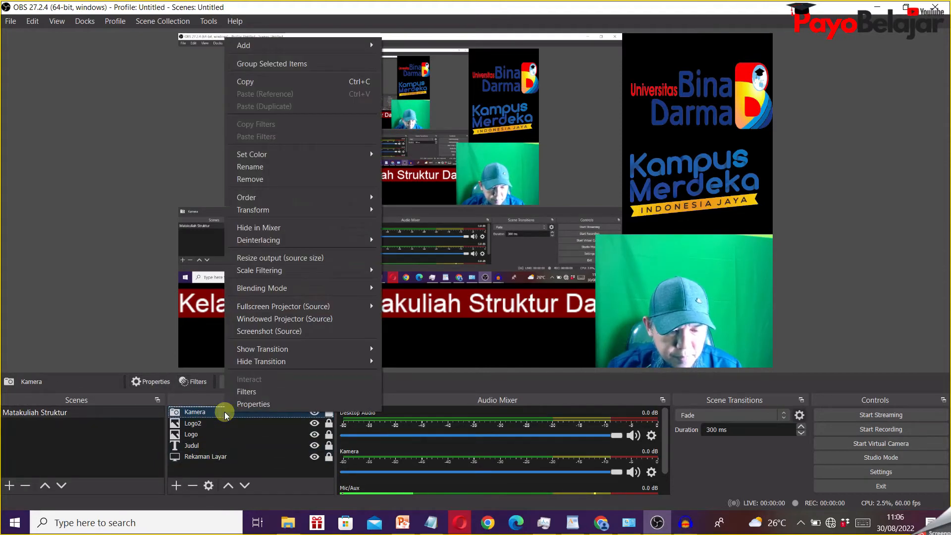
pyautogui.click(258, 392)
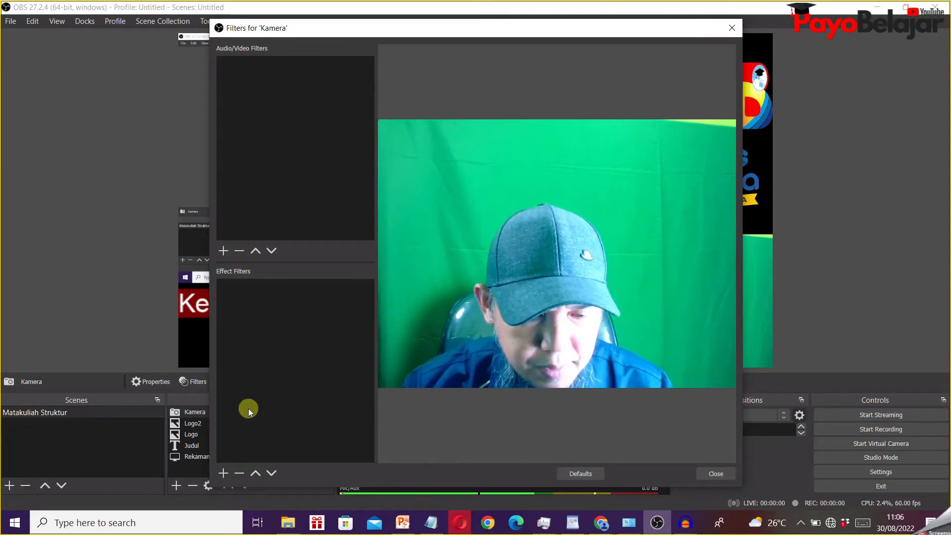
pyautogui.click(224, 473)
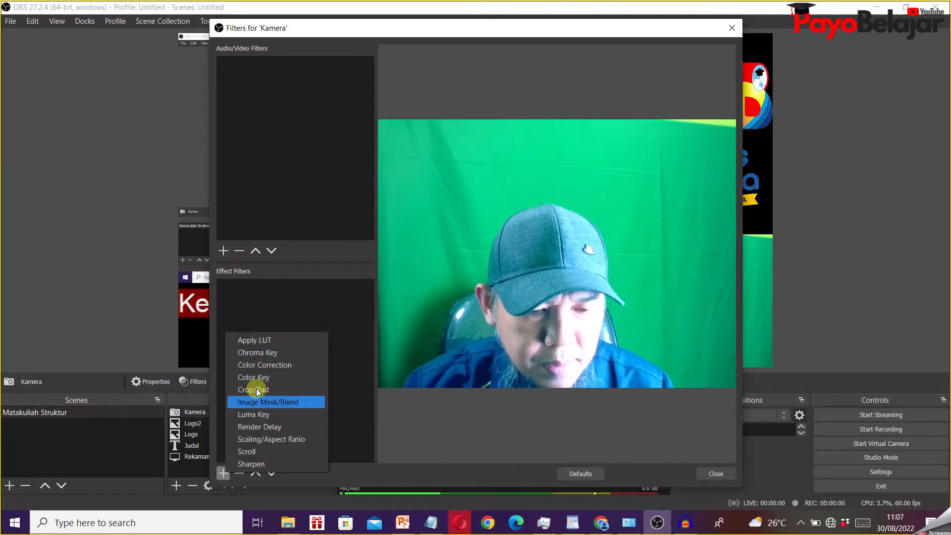
pyautogui.click(283, 354)
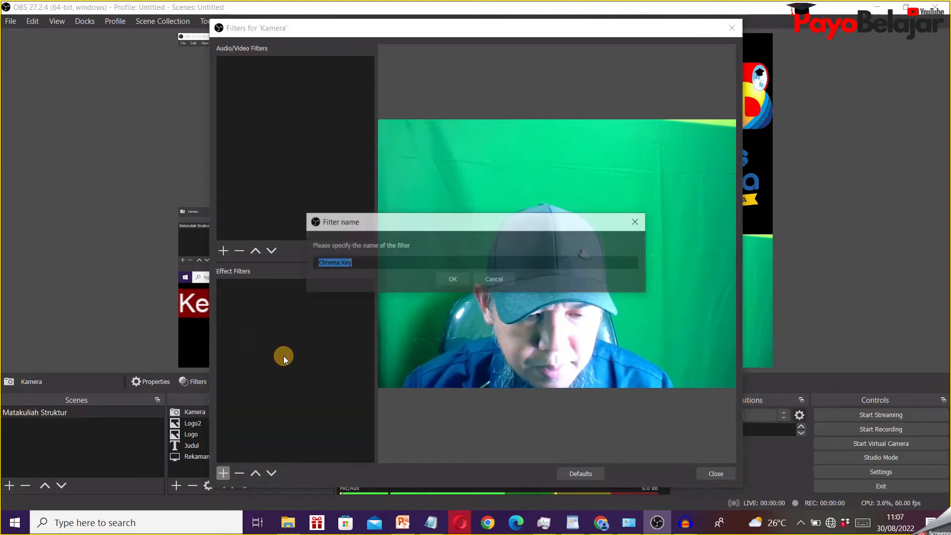
pyautogui.click(453, 280)
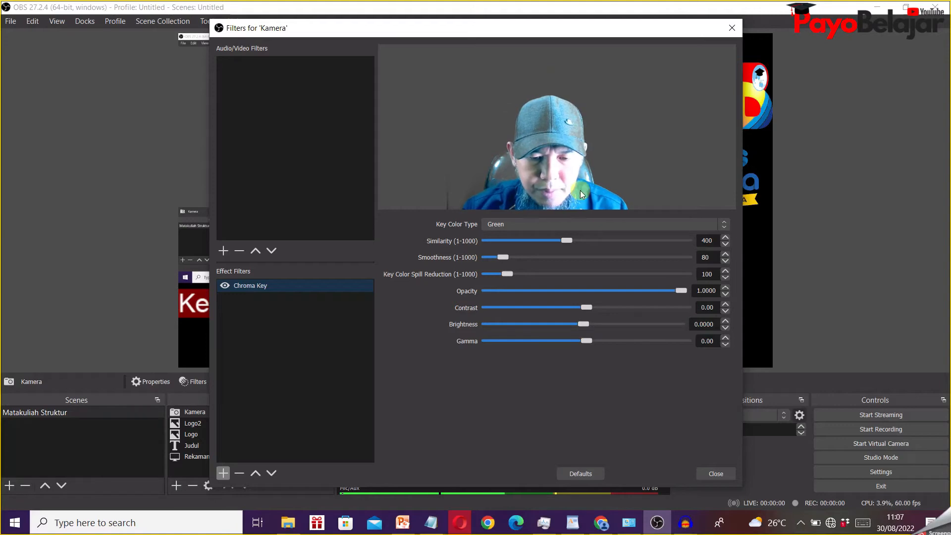
# - Set the Chroma Key filter's similarity to 346 and smoothness to 129, and close the Kamera filters
pyautogui.moveTo(568, 246); pyautogui.dragTo(555, 240)
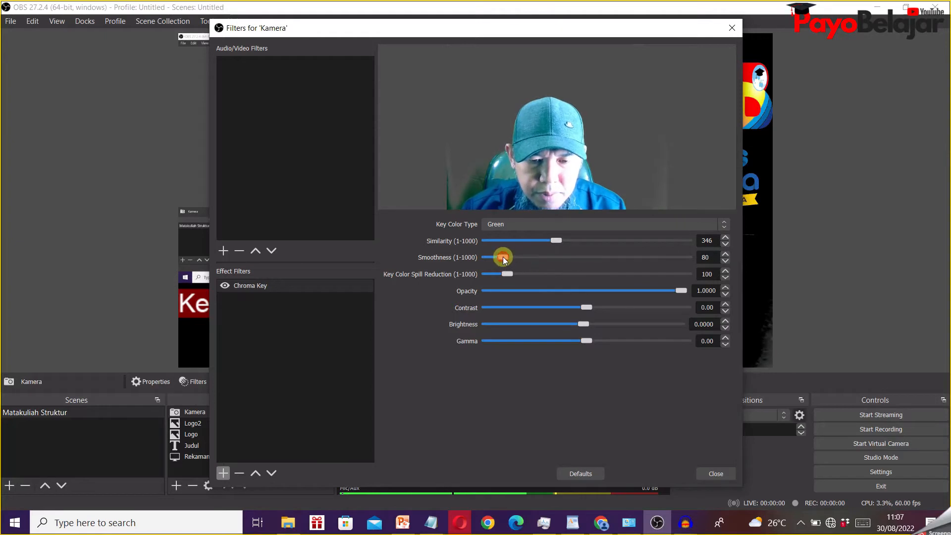
pyautogui.moveTo(503, 257); pyautogui.dragTo(511, 258)
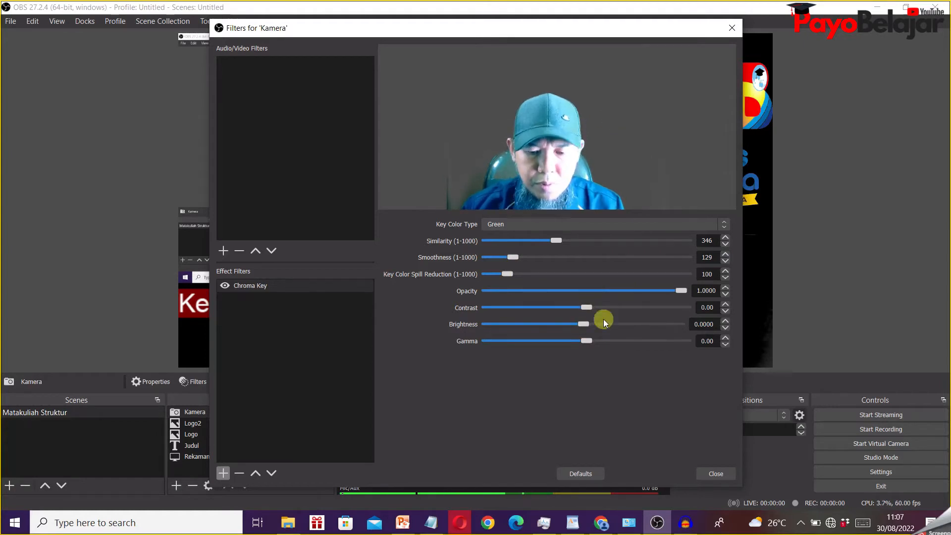
pyautogui.click(722, 472)
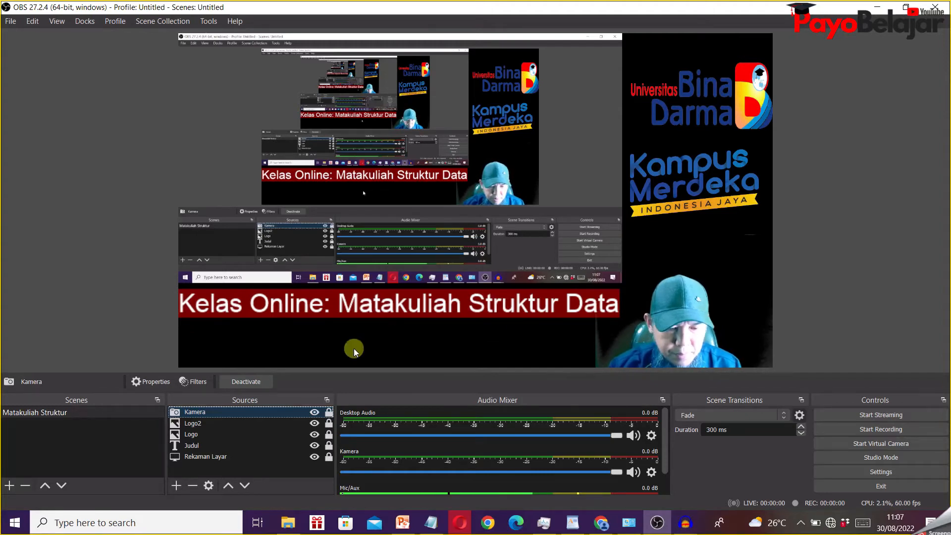
# - Add a new Image source named "Bingkai" to the scene, keeping it visible
pyautogui.click(179, 486)
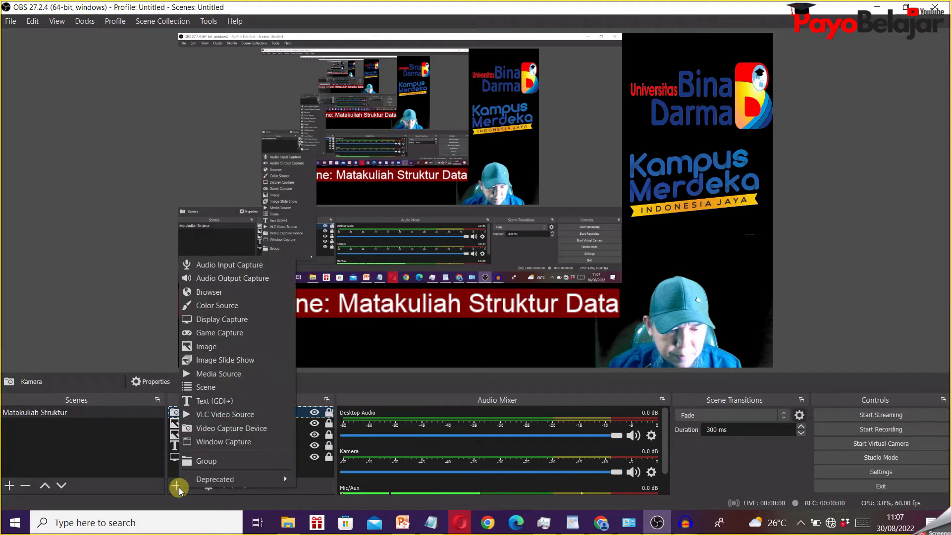
pyautogui.click(230, 346)
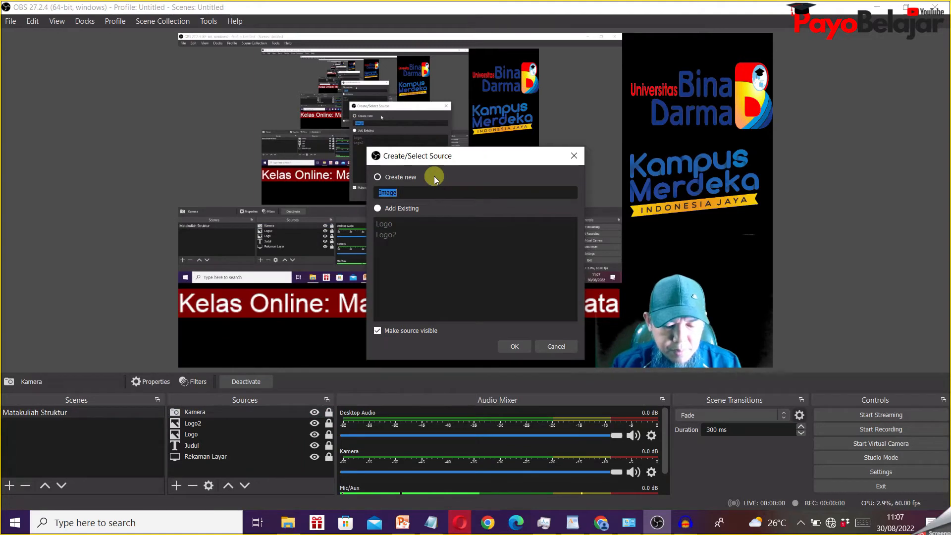
pyautogui.write('Bingkai')
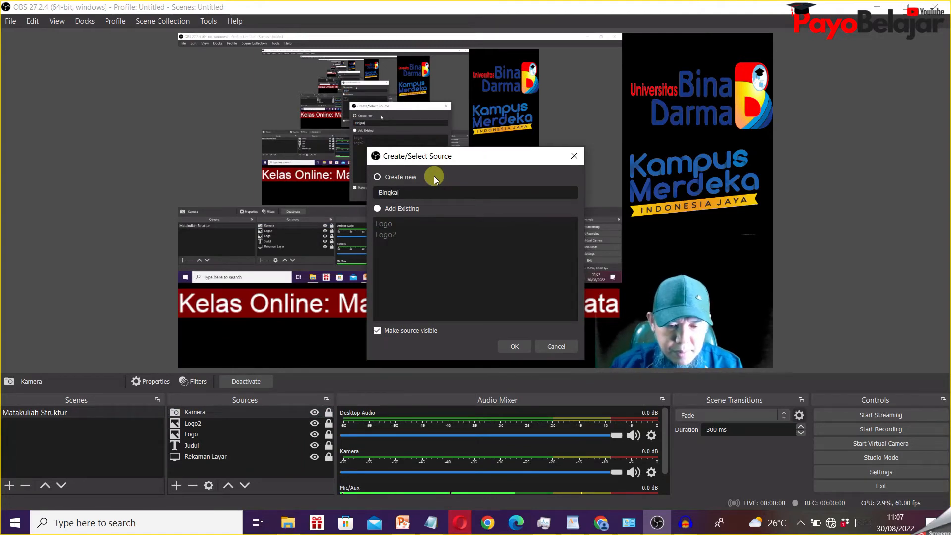
pyautogui.click(515, 346)
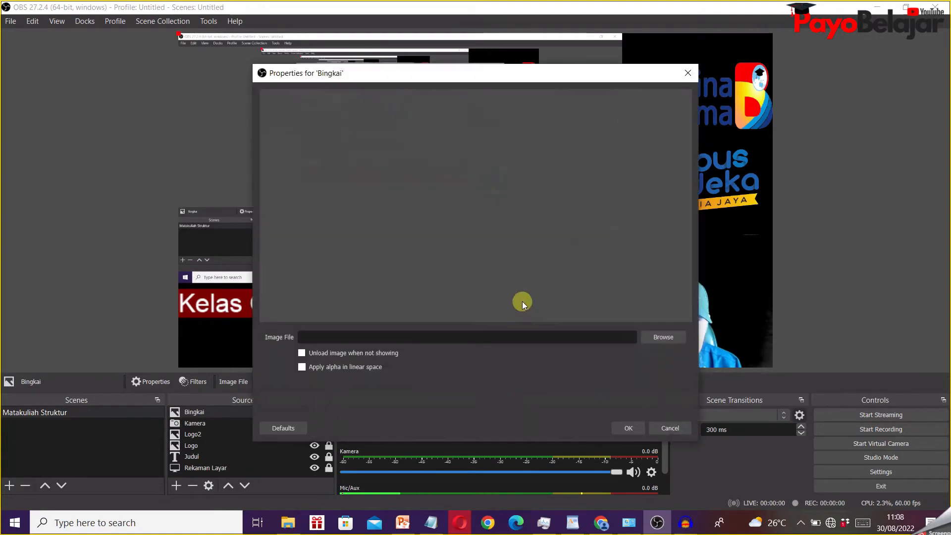
# - Load the Pngtree minimalist webcam overlays PNG from the Resource Image folder into the Bingkai source and accept its properties
pyautogui.click(662, 335)
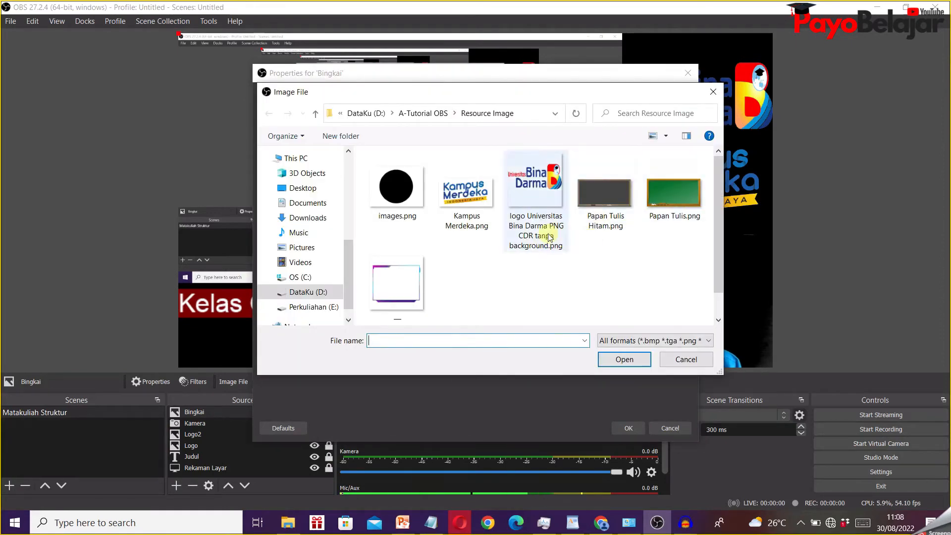
pyautogui.click(415, 288)
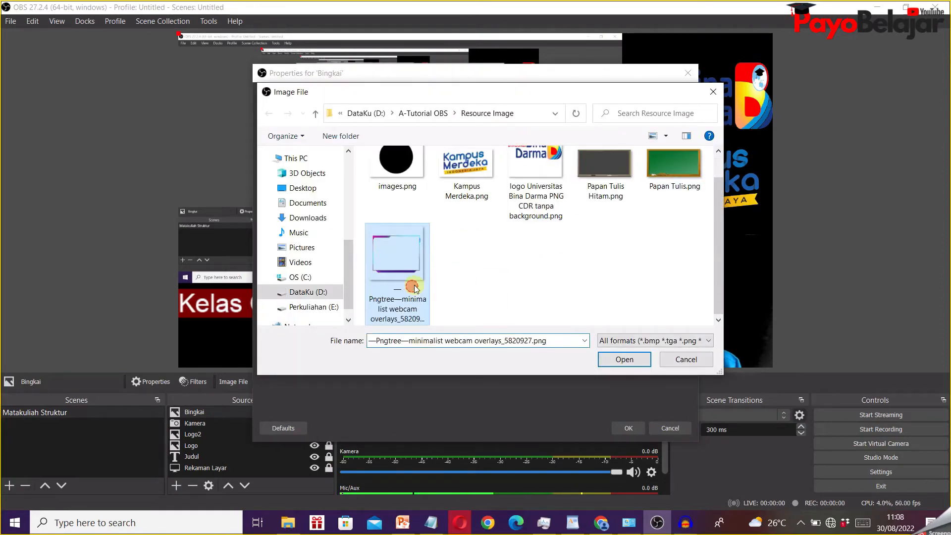
pyautogui.click(634, 362)
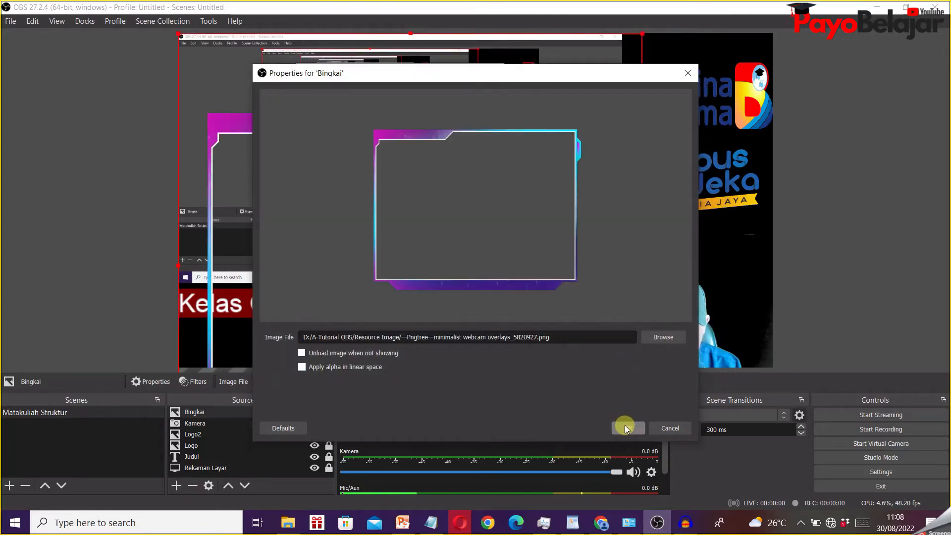
pyautogui.click(626, 428)
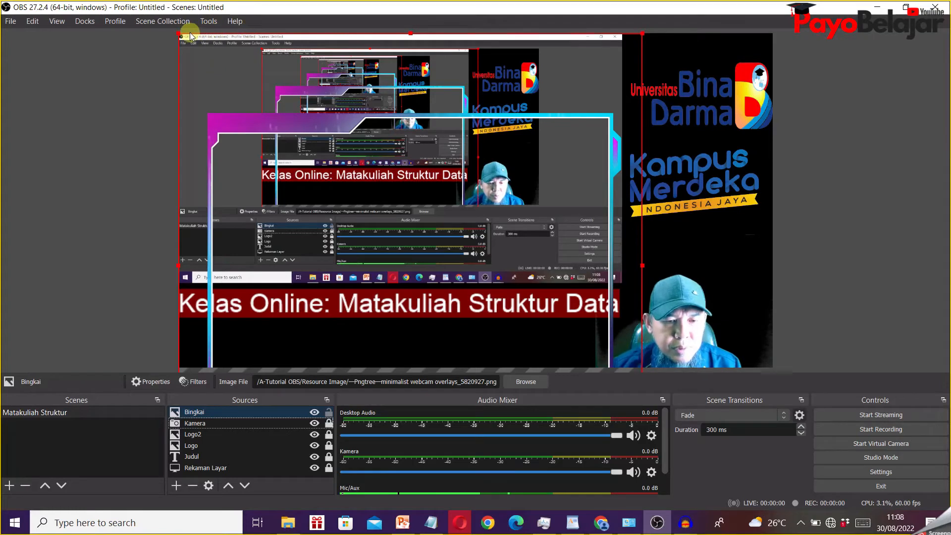
# - Shrink the Bingkai frame to about the camera picture's size, place it around that picture in the canvas's lower-right corner, and deselect it
pyautogui.moveTo(177, 32); pyautogui.dragTo(627, 253)
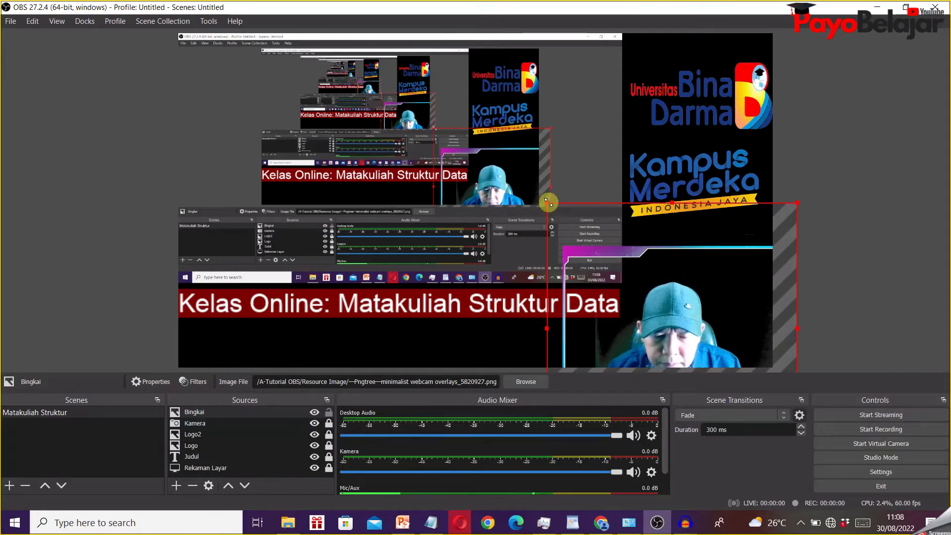
pyautogui.moveTo(547, 205); pyautogui.dragTo(572, 234)
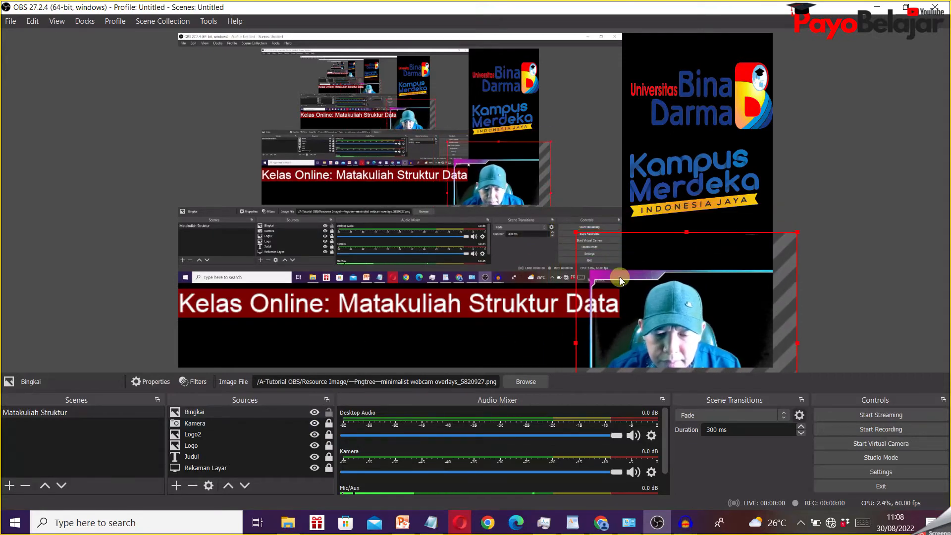
pyautogui.moveTo(619, 277); pyautogui.dragTo(599, 226)
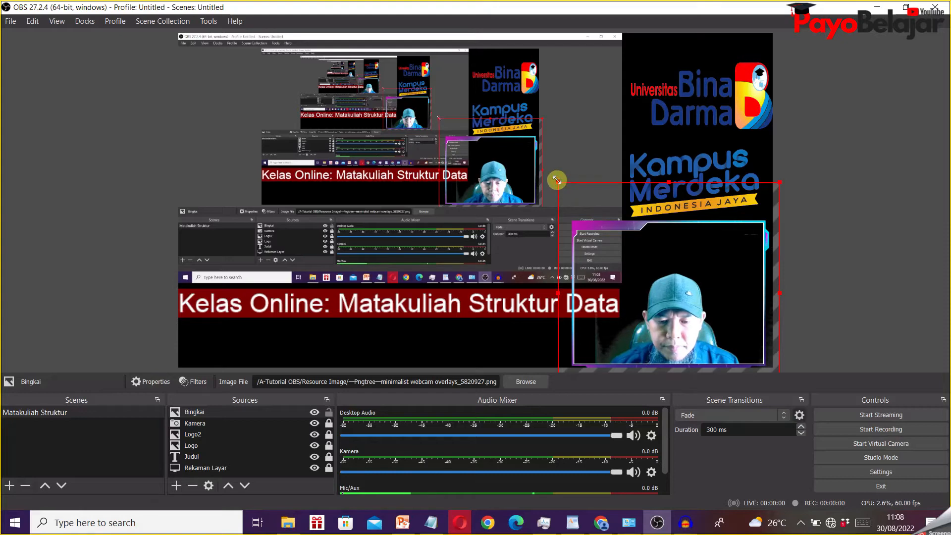
pyautogui.moveTo(556, 180); pyautogui.dragTo(583, 206)
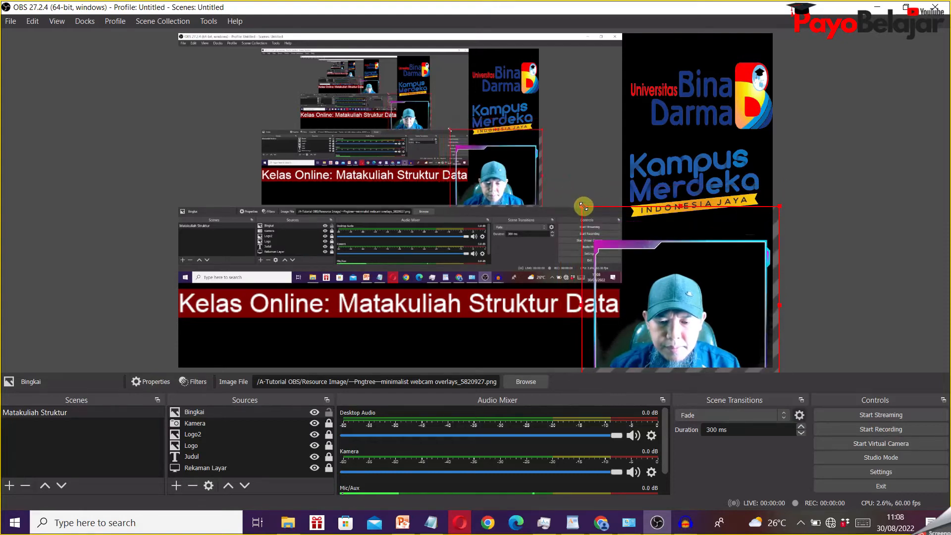
pyautogui.moveTo(644, 242); pyautogui.dragTo(644, 239)
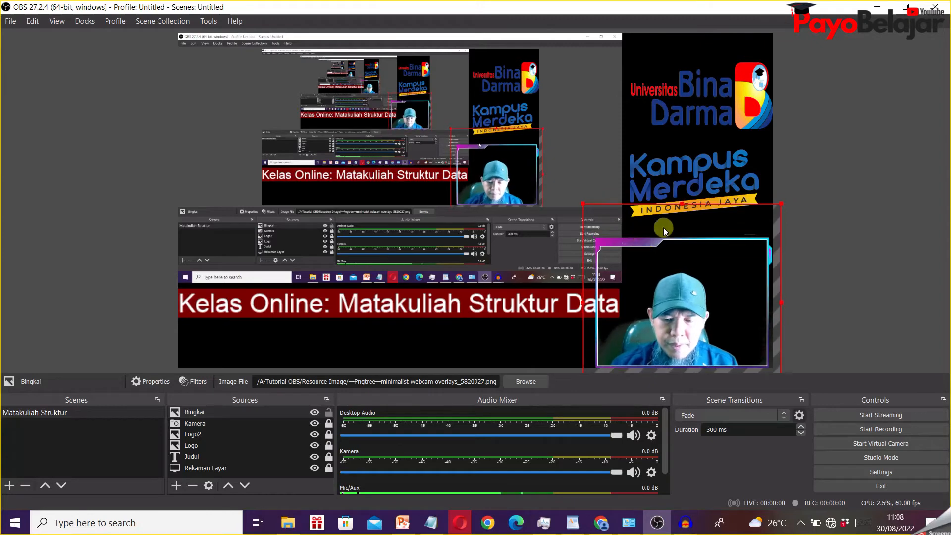
pyautogui.click(848, 209)
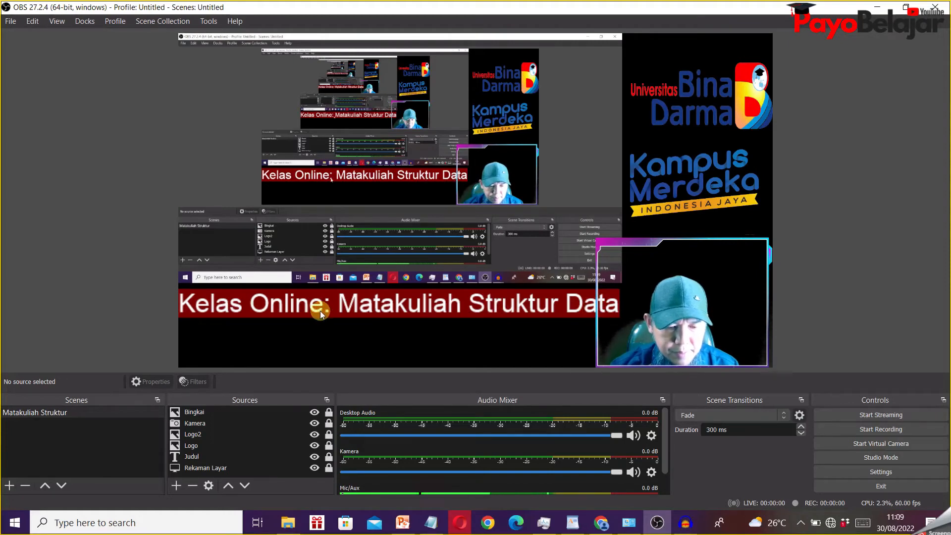
# - Unlock the Judul text source and add a Scroll filter to it with a horizontal speed of 13
pyautogui.click(204, 457)
pyautogui.click(329, 456)
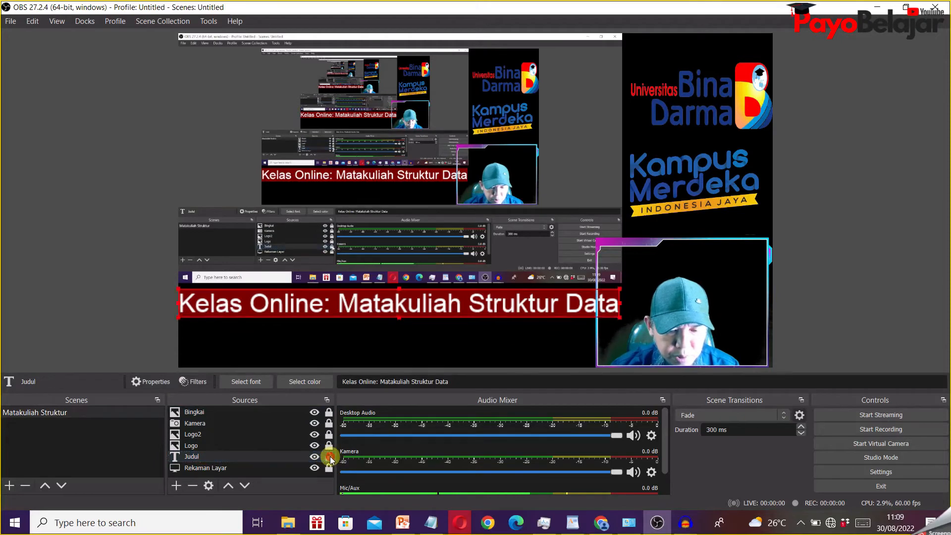
pyautogui.rightClick(260, 454)
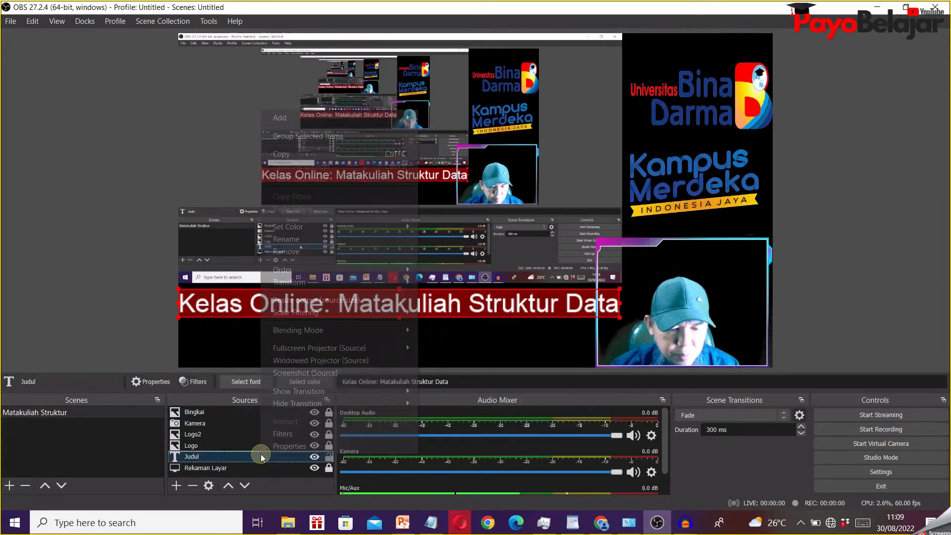
pyautogui.click(306, 435)
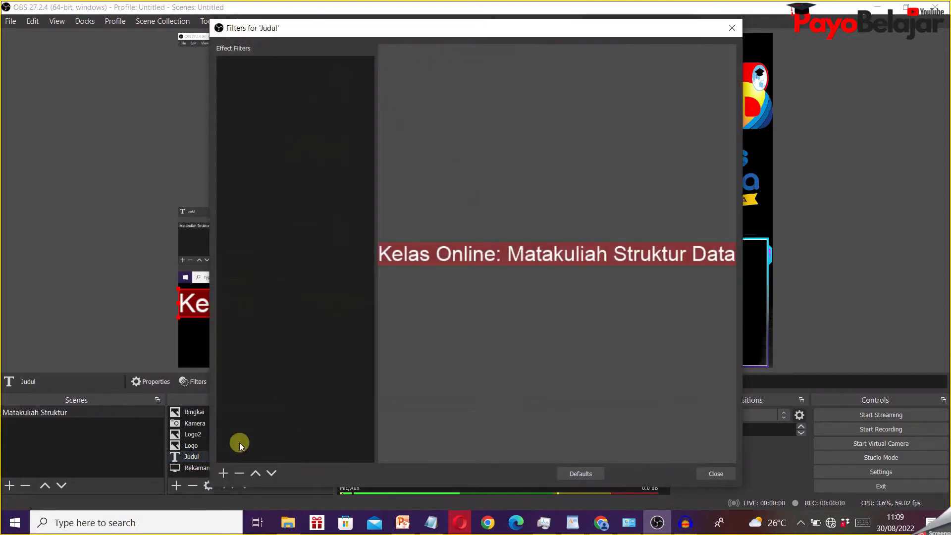
pyautogui.click(224, 475)
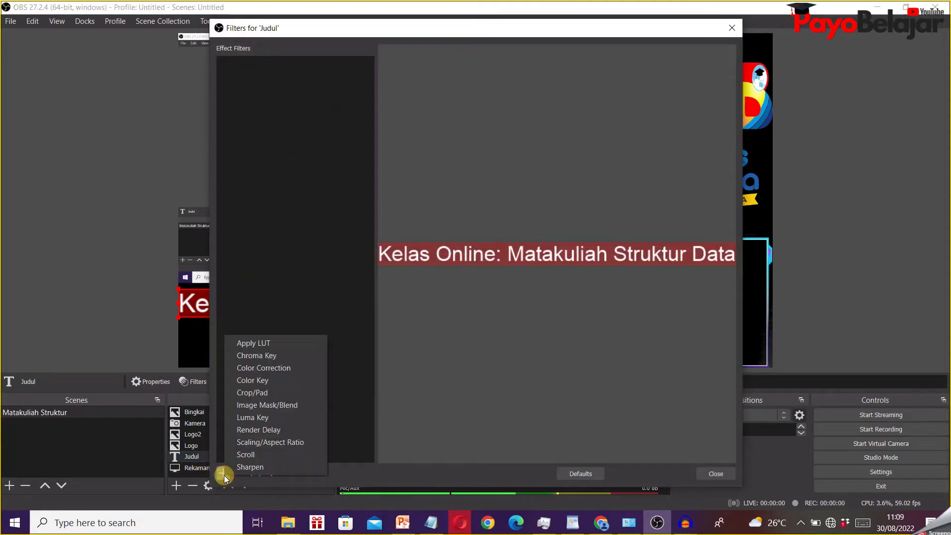
pyautogui.click(278, 455)
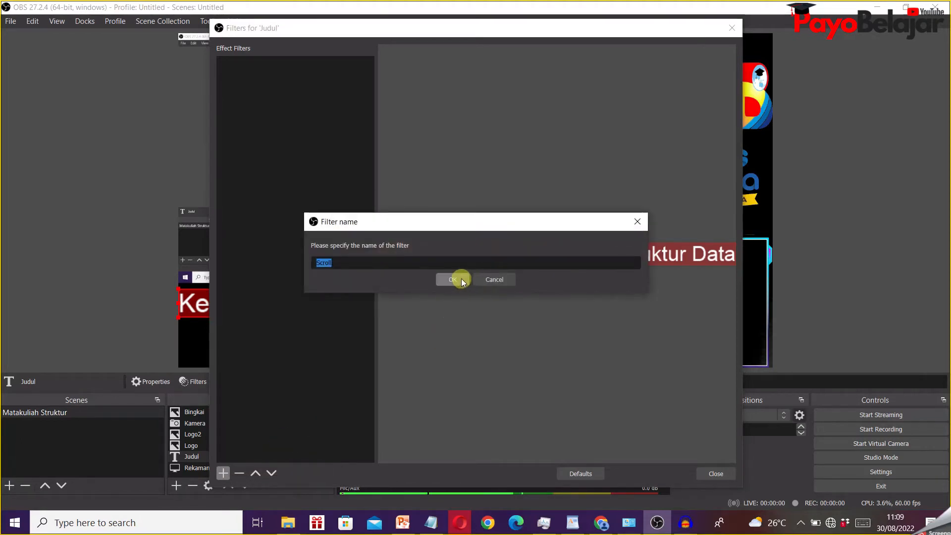
pyautogui.click(453, 279)
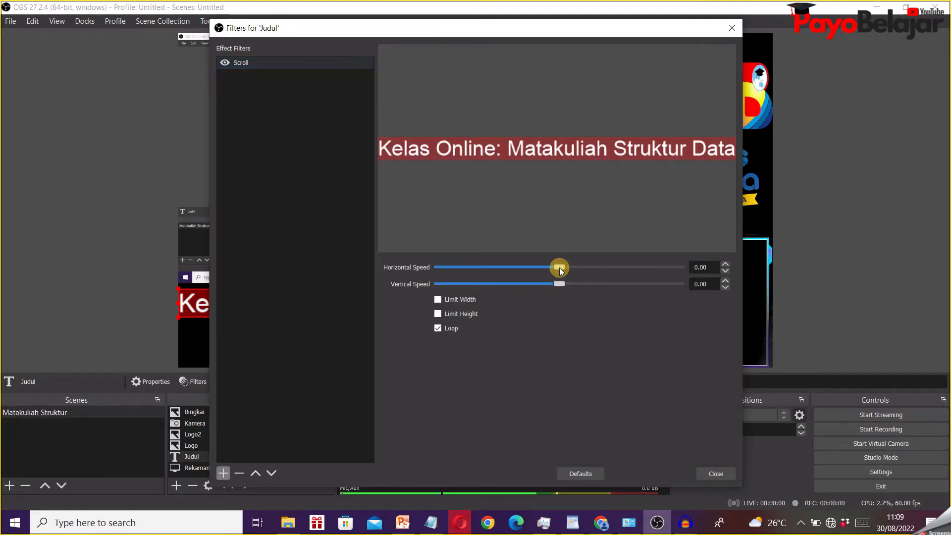
pyautogui.moveTo(560, 268); pyautogui.dragTo(562, 268)
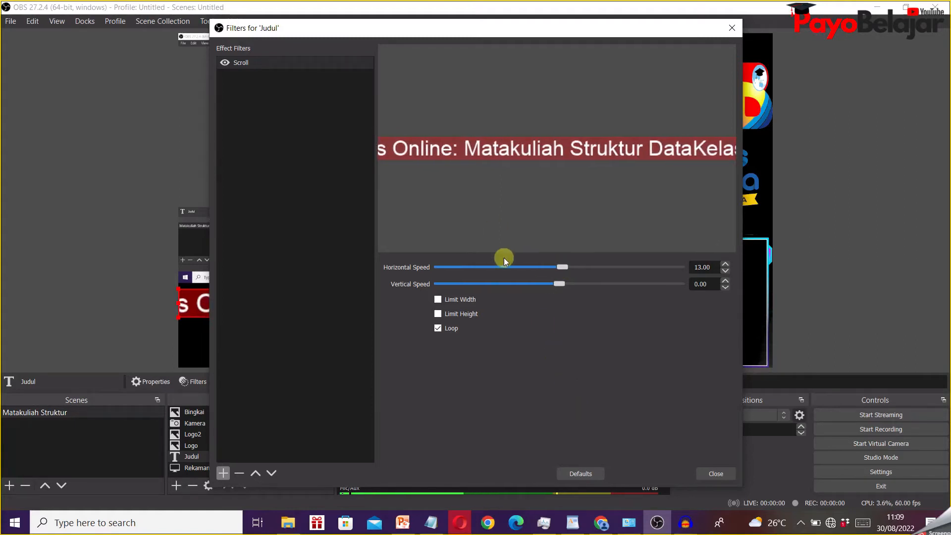
pyautogui.click(716, 474)
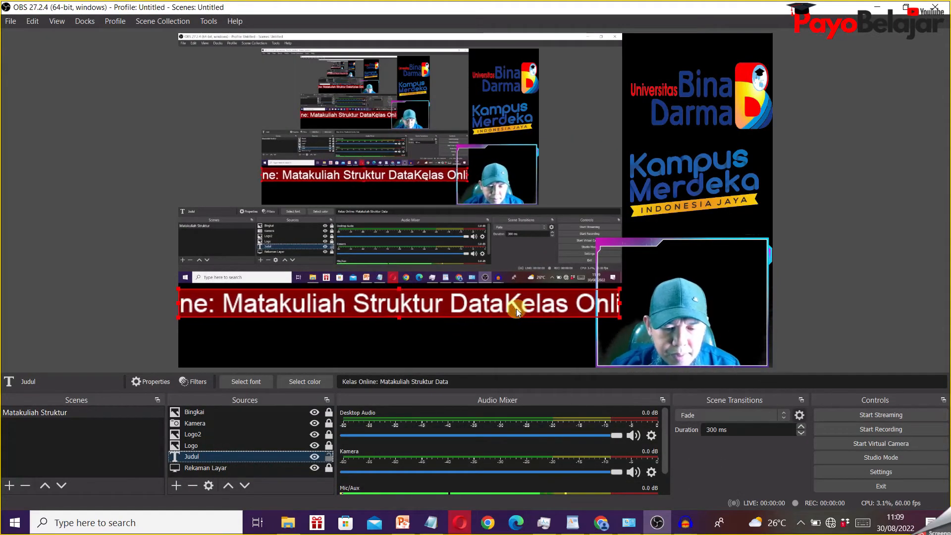
# - Add a trailing space to the Judul text "Kelas Online: Matakuliah Struktur Data" to separate its scrolling repeats, and deselect the source
pyautogui.doubleClick(219, 456)
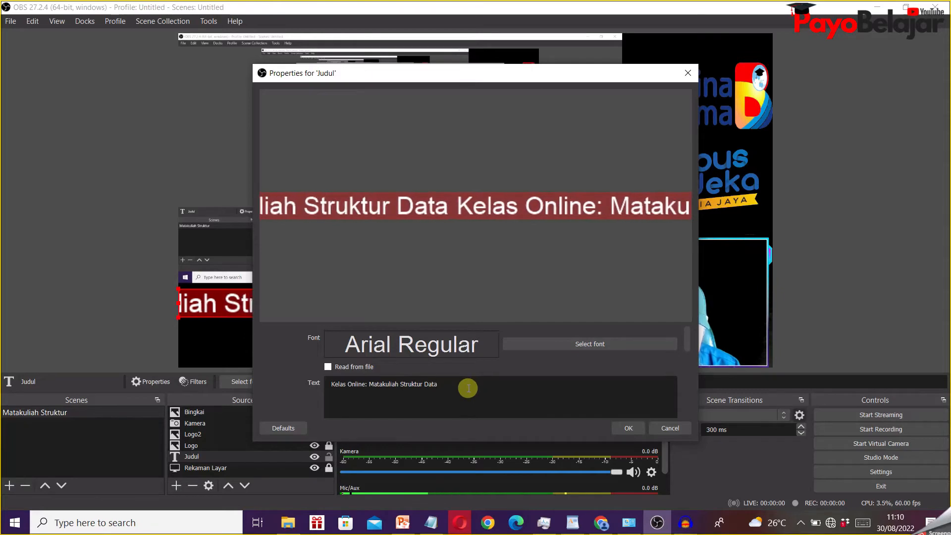
pyautogui.click(629, 429)
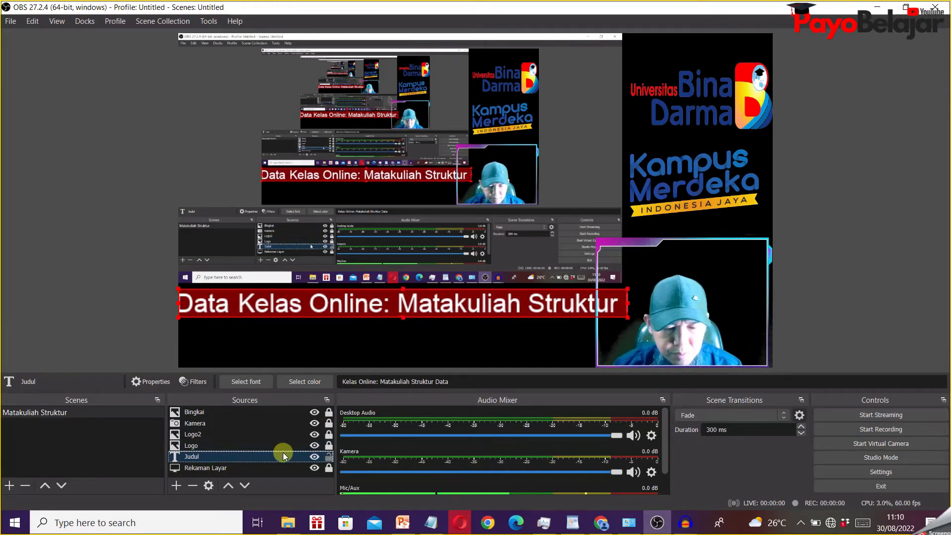
pyautogui.click(851, 295)
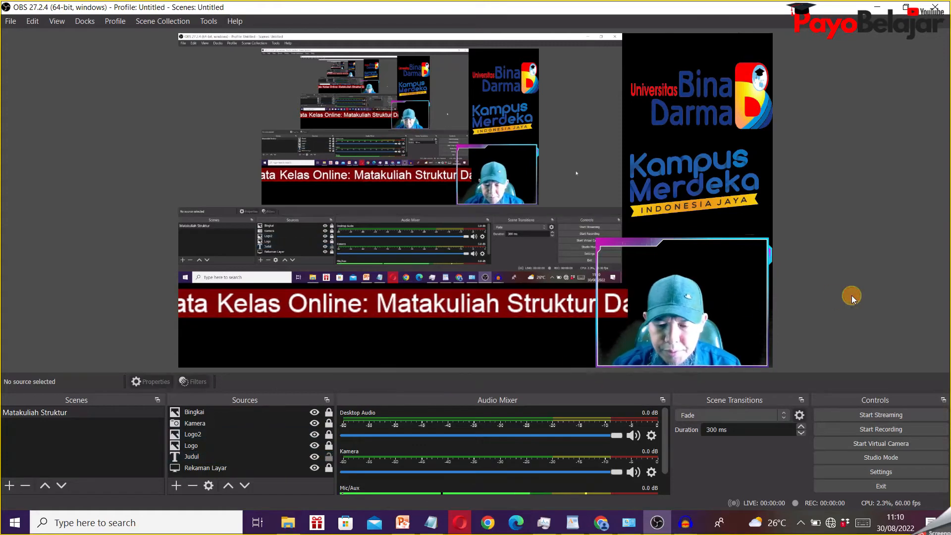
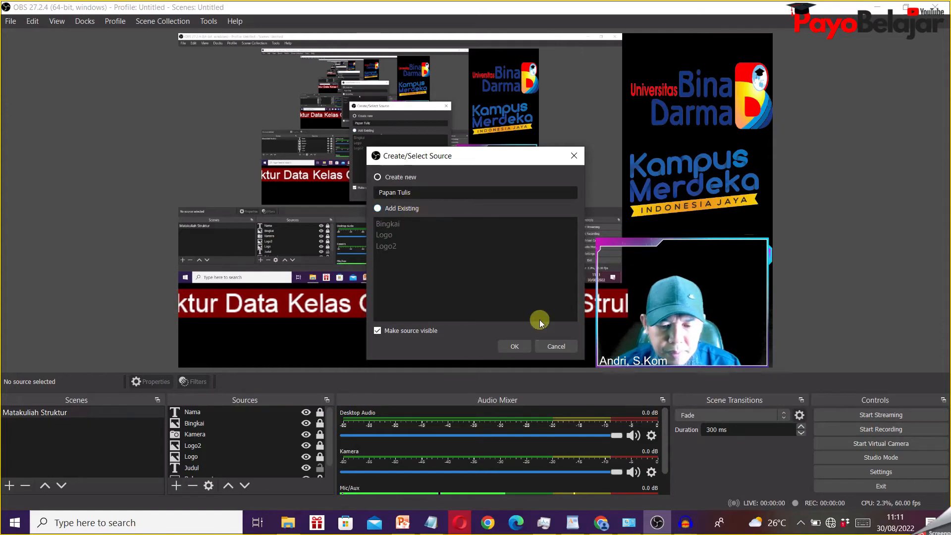
# - Create the Papan Tulis image source from Papan Tulis.png in the Resource Image folder and stretch the board over the screen capture area
pyautogui.click(517, 346)
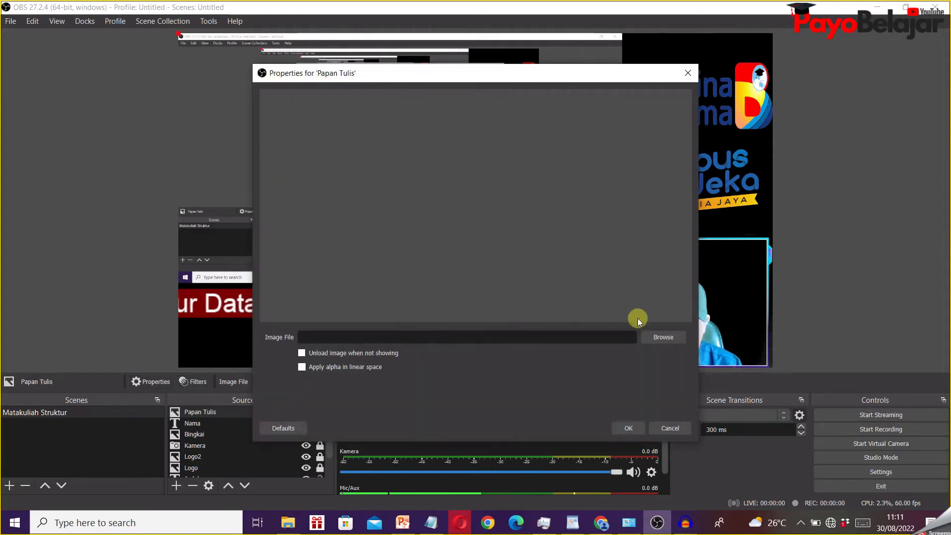
pyautogui.click(654, 341)
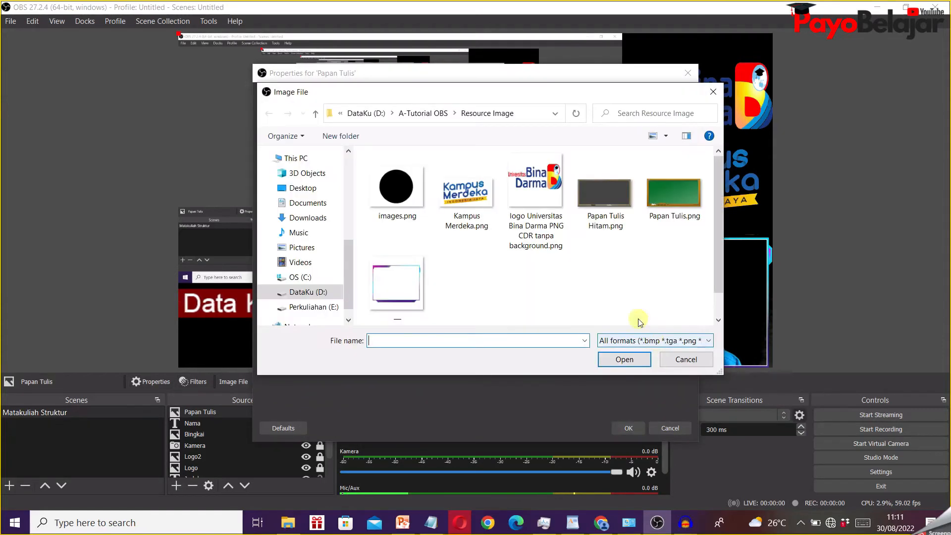
pyautogui.click(675, 198)
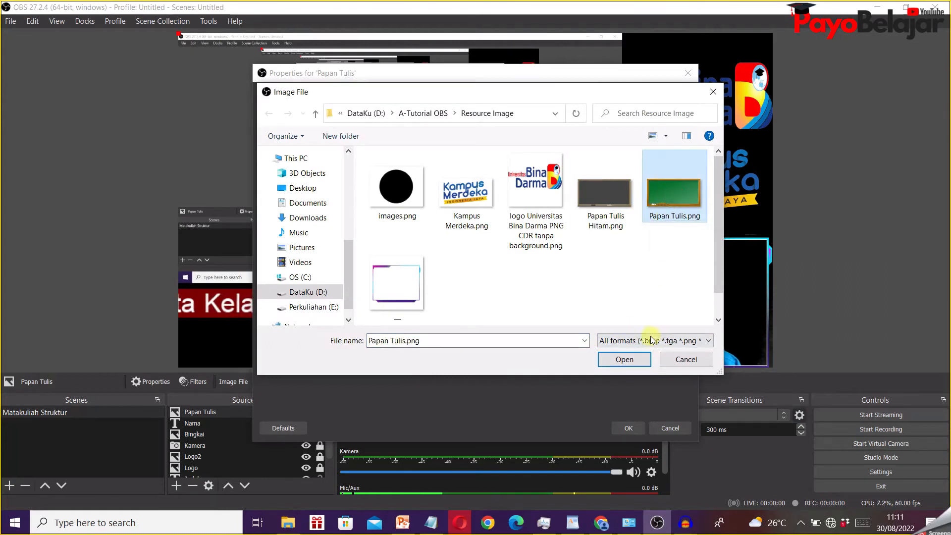
pyautogui.click(632, 361)
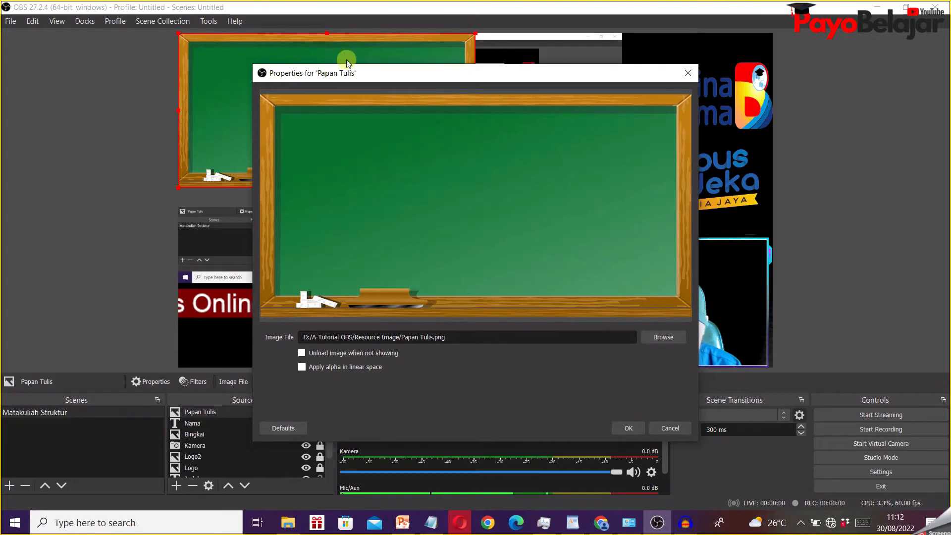
pyautogui.click(629, 430)
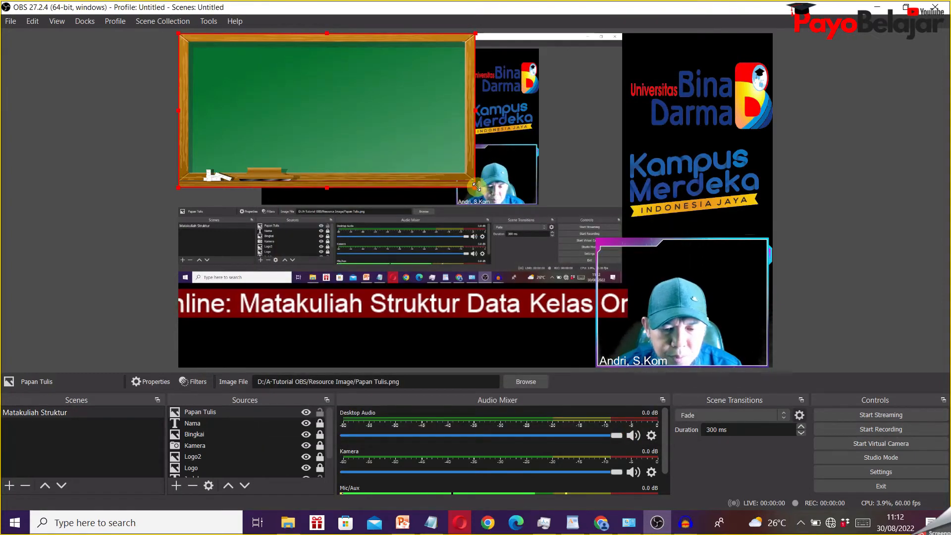
pyautogui.moveTo(483, 186); pyautogui.dragTo(624, 265)
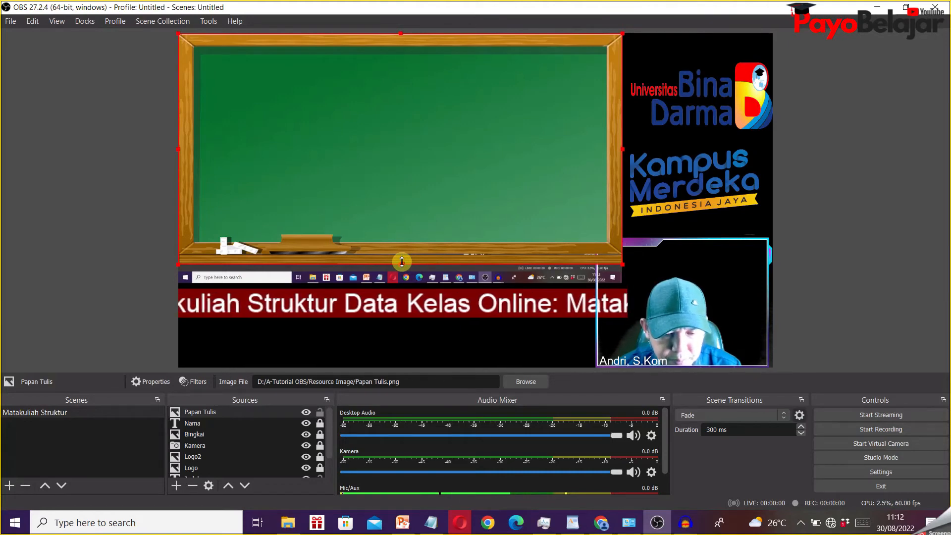
pyautogui.moveTo(402, 262); pyautogui.dragTo(401, 281)
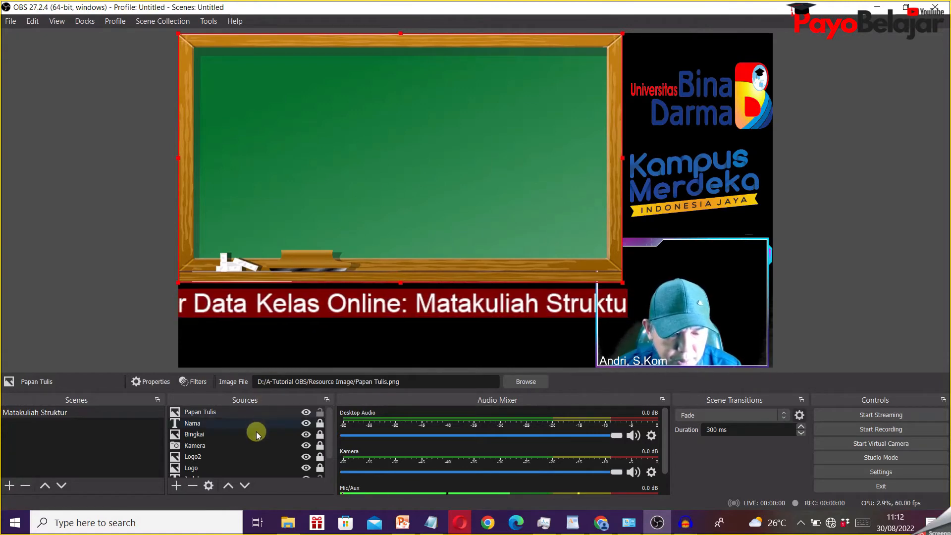
# - Move the Papan Tulis source down to the end of the source order, beneath Rekaman Layar
pyautogui.click(249, 413)
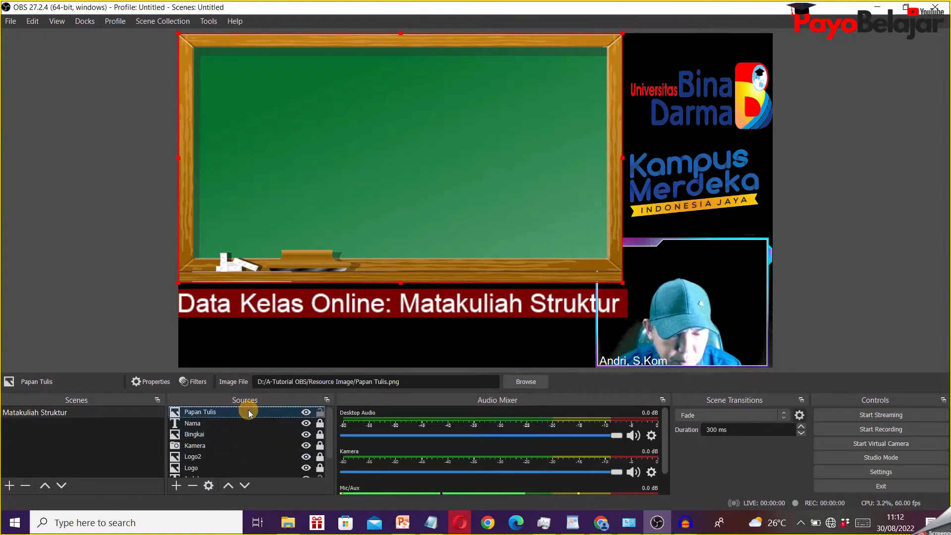
pyautogui.click(246, 486)
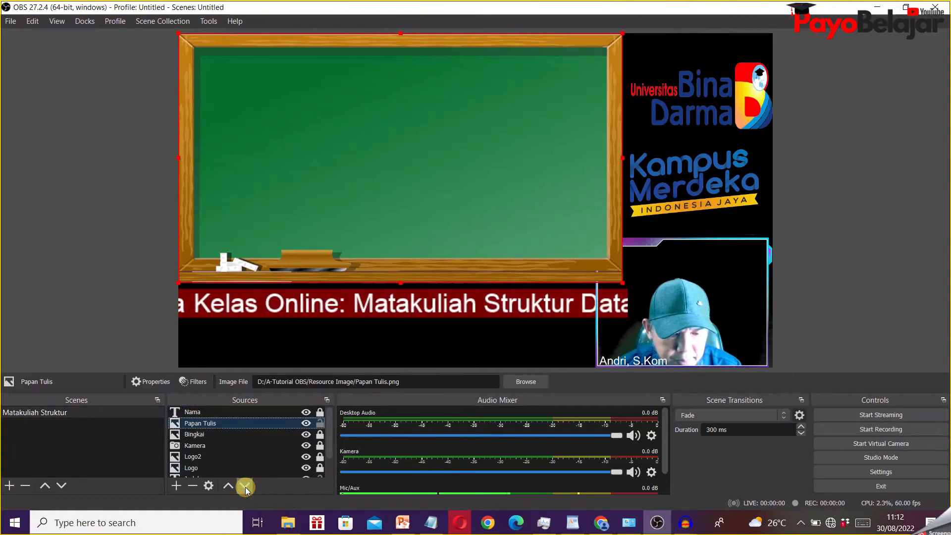
pyautogui.click(245, 486)
pyautogui.click(245, 486)
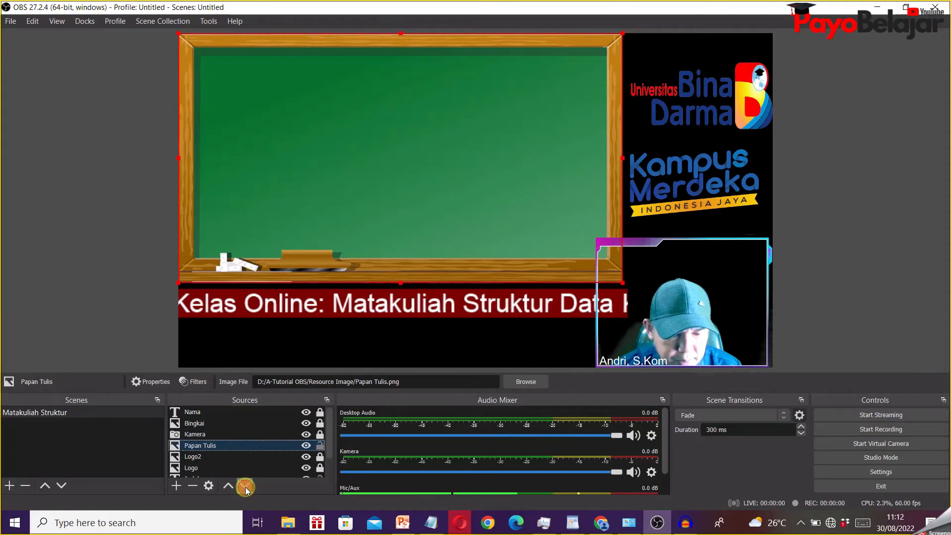
pyautogui.click(245, 487)
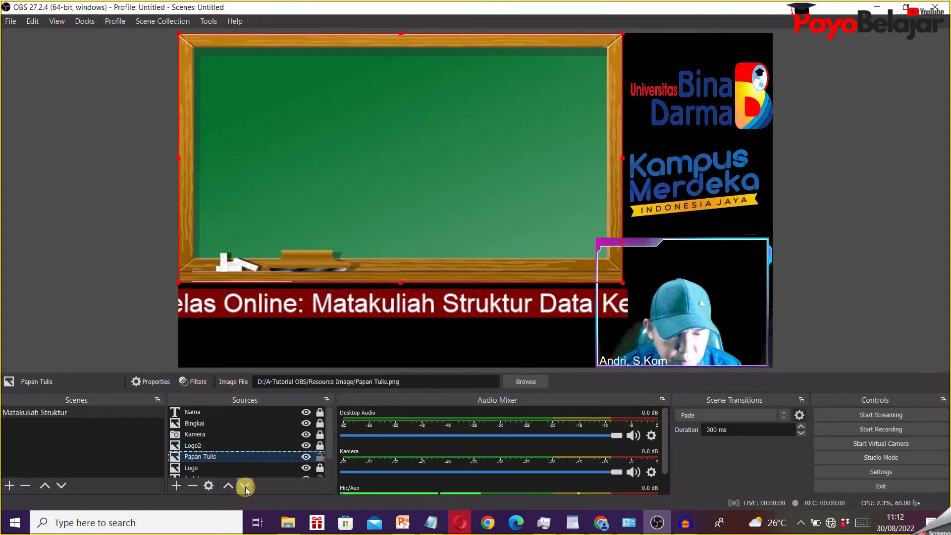
pyautogui.click(245, 486)
pyautogui.click(245, 486)
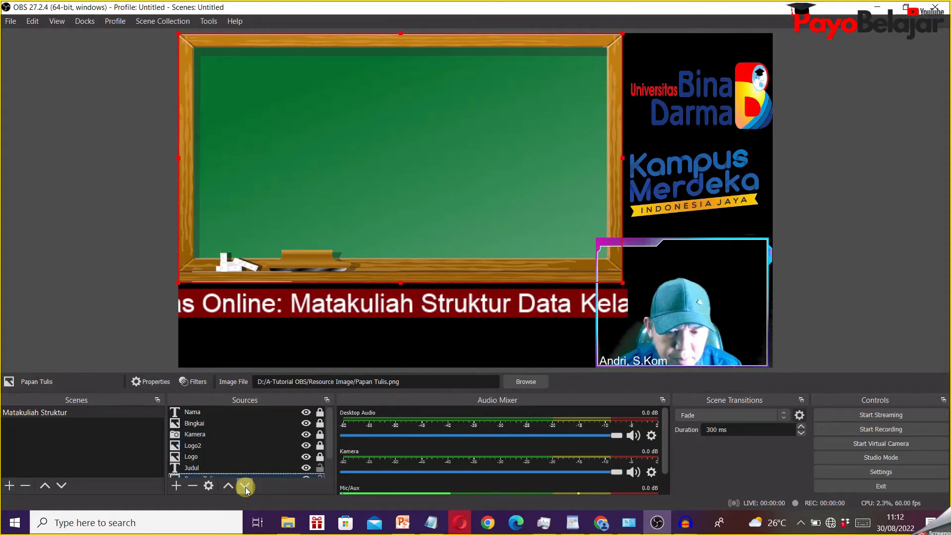
pyautogui.scroll(-1, 273, 464)
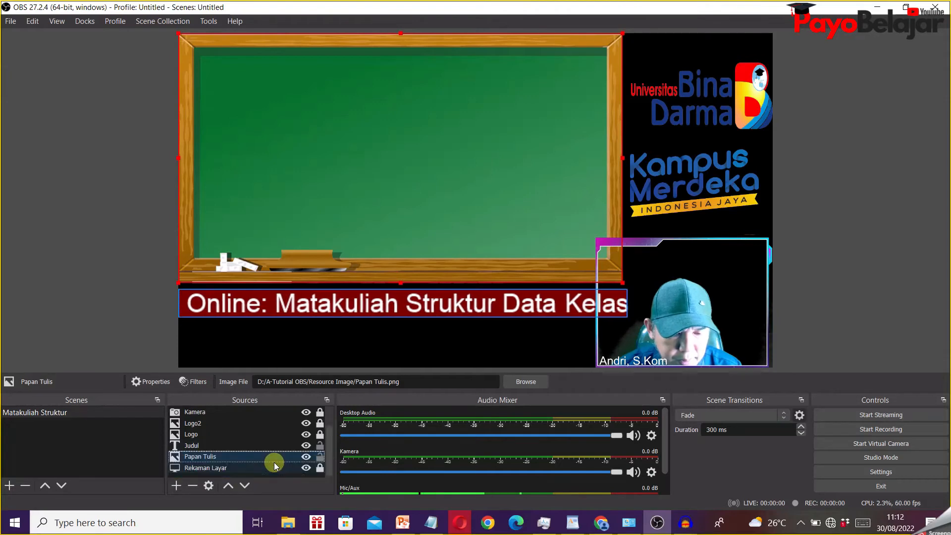
pyautogui.click(245, 486)
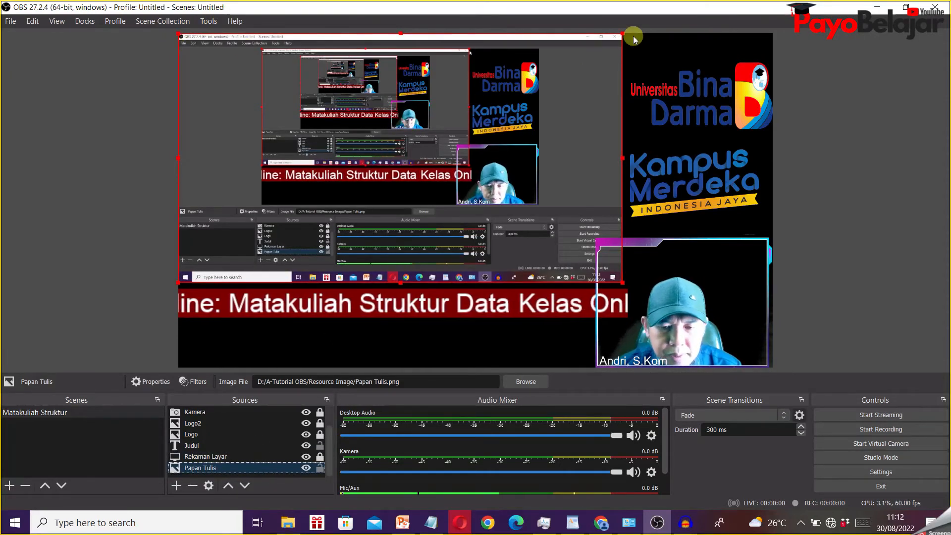
# - Enlarge the Papan Tulis board past the right and lower edges of the screen capture, and lock the source
pyautogui.moveTo(622, 34); pyautogui.dragTo(631, 32)
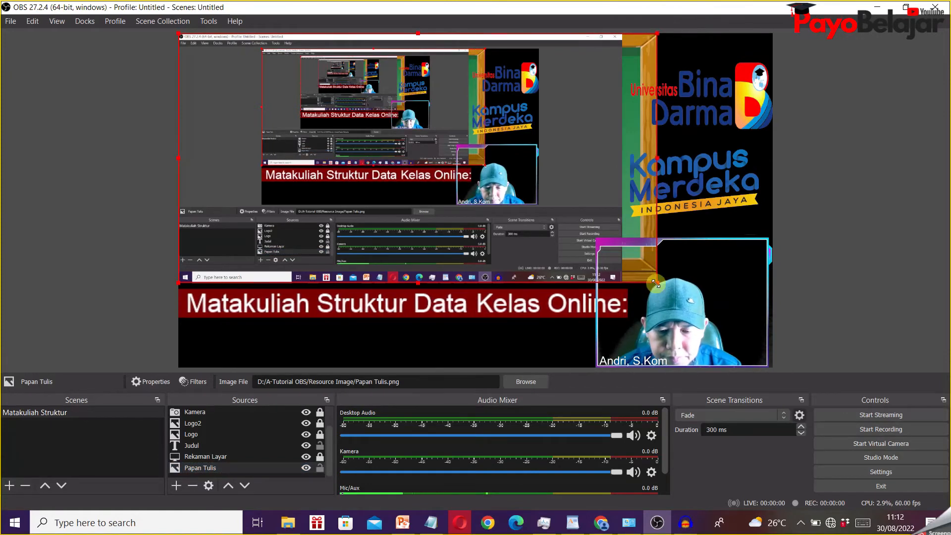
pyautogui.moveTo(653, 284); pyautogui.dragTo(674, 302)
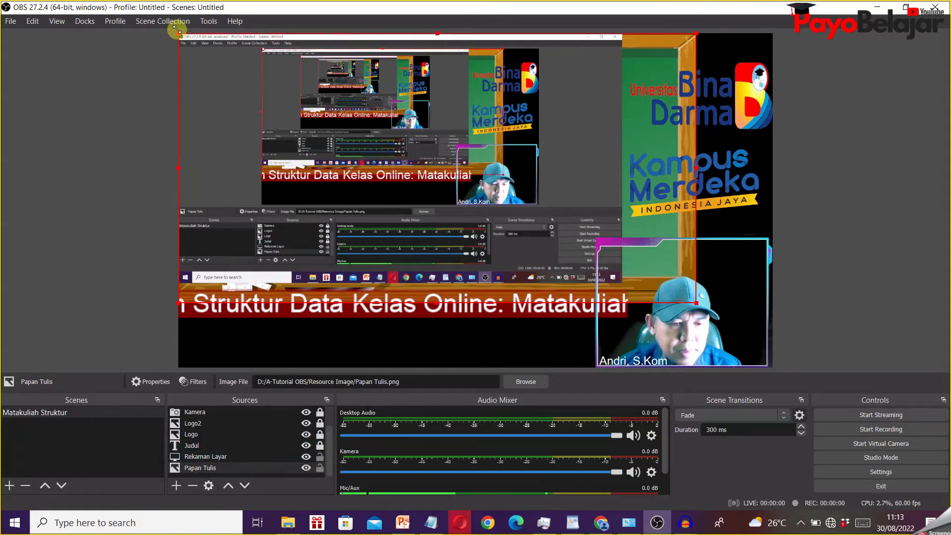
pyautogui.moveTo(177, 30); pyautogui.dragTo(212, 31)
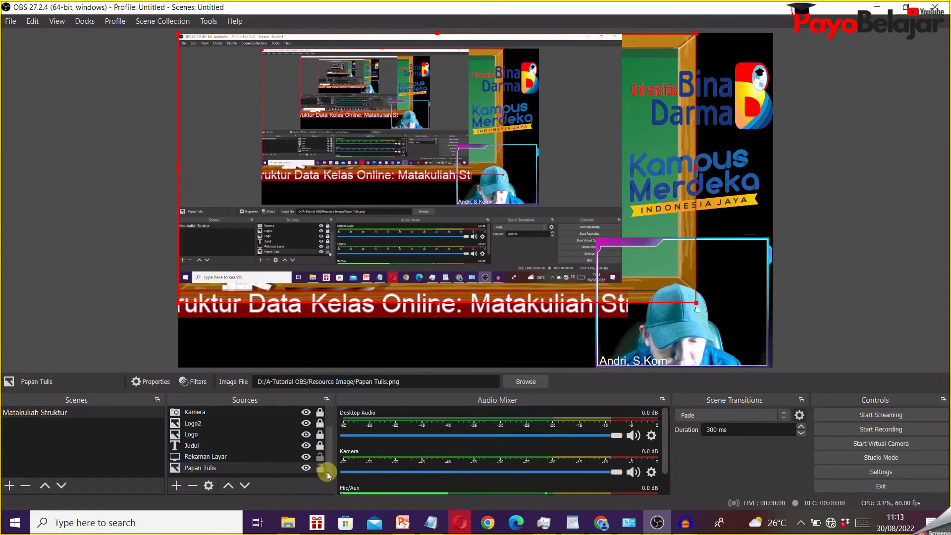
pyautogui.click(320, 467)
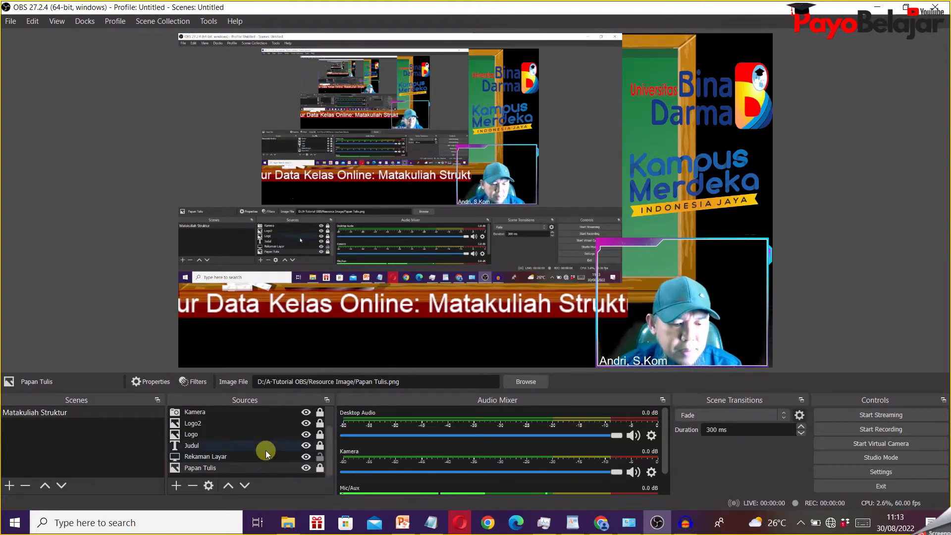
# - Shrink the Rekaman Layar screen capture to fit inside the board's green area, centre it there, then lock and deselect it
pyautogui.click(223, 39)
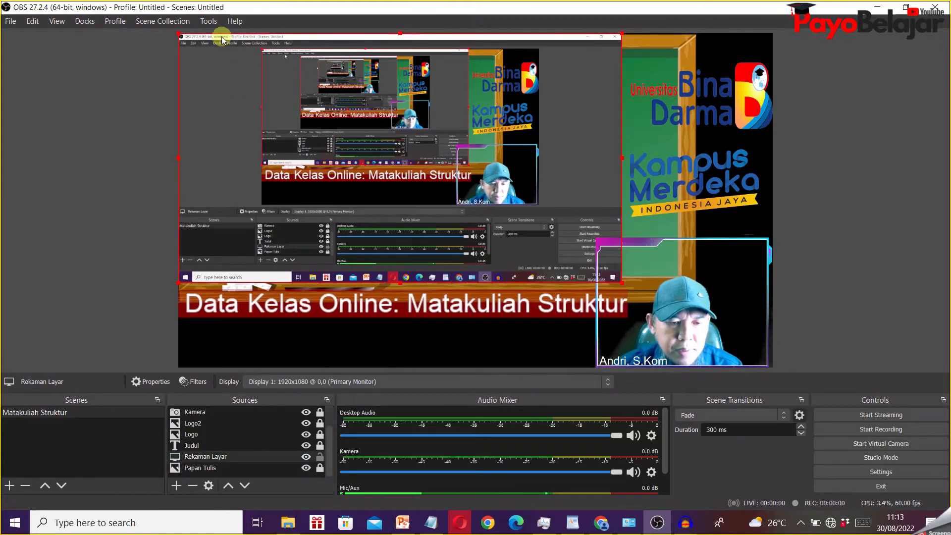
pyautogui.moveTo(178, 35); pyautogui.dragTo(239, 67)
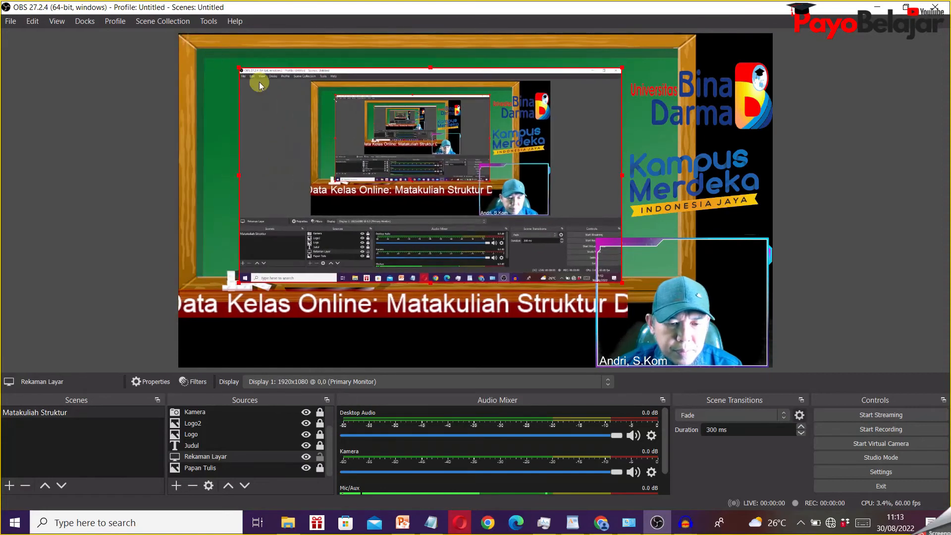
pyautogui.moveTo(378, 74); pyautogui.dragTo(394, 56)
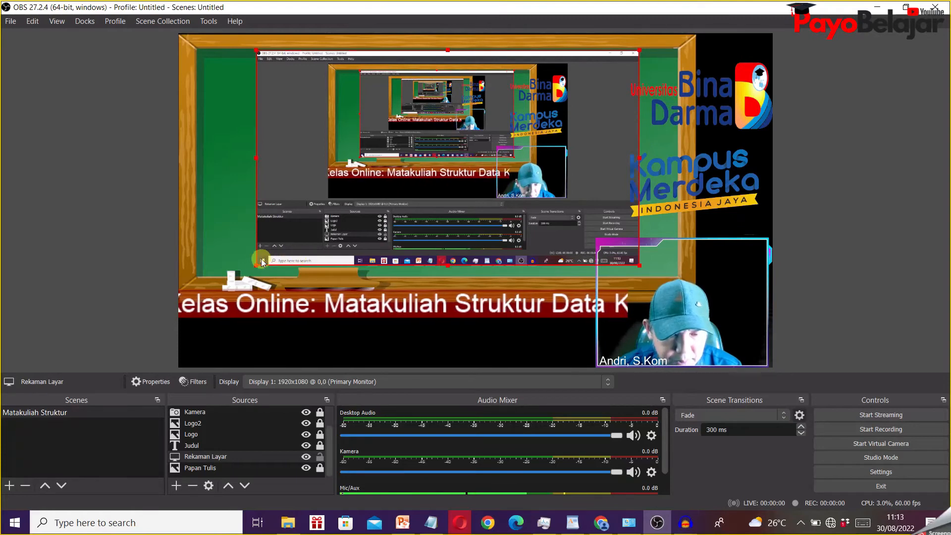
pyautogui.moveTo(254, 263); pyautogui.dragTo(237, 269)
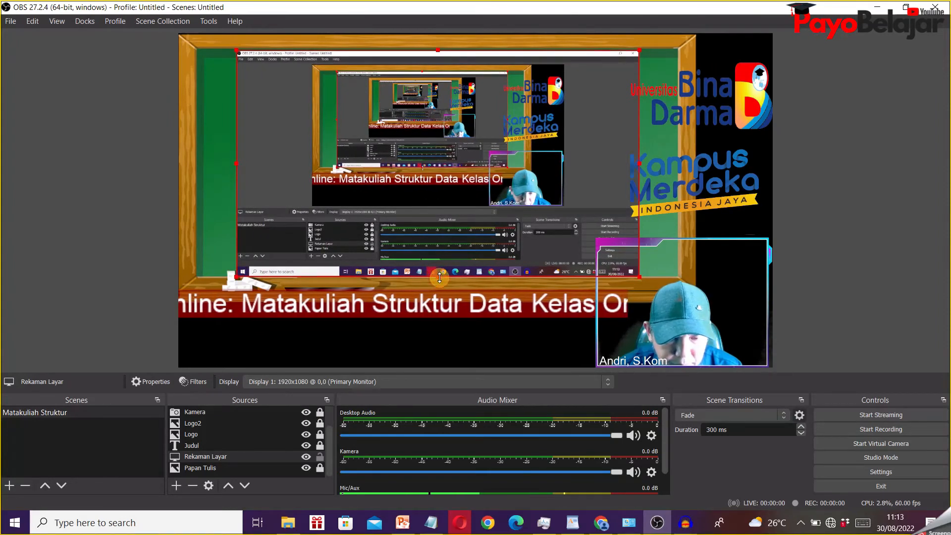
pyautogui.moveTo(439, 277); pyautogui.dragTo(443, 274)
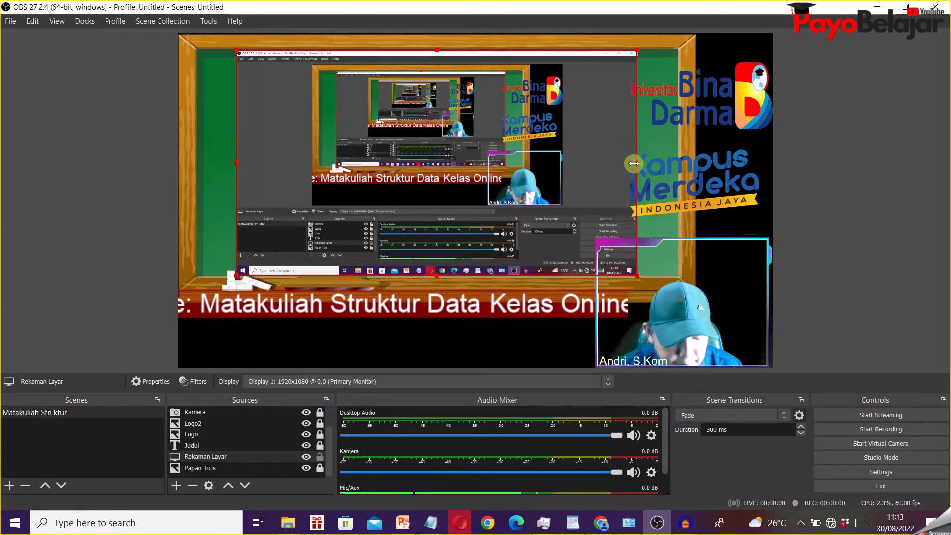
pyautogui.moveTo(634, 163); pyautogui.dragTo(625, 164)
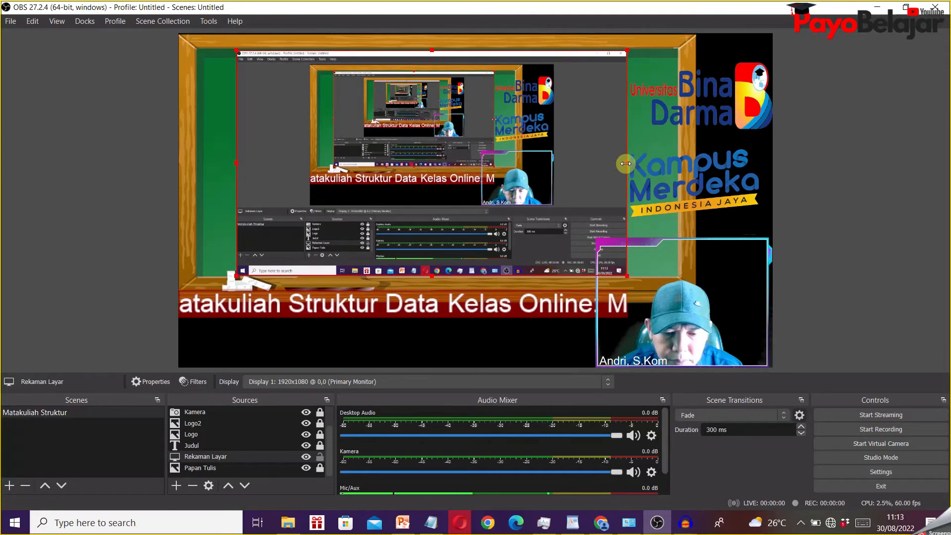
pyautogui.moveTo(445, 173); pyautogui.dragTo(455, 174)
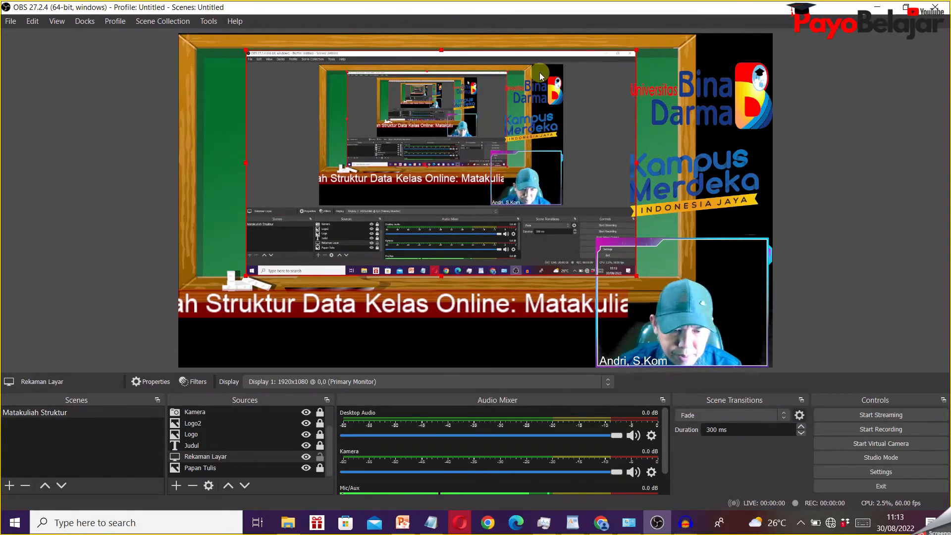
pyautogui.click(320, 456)
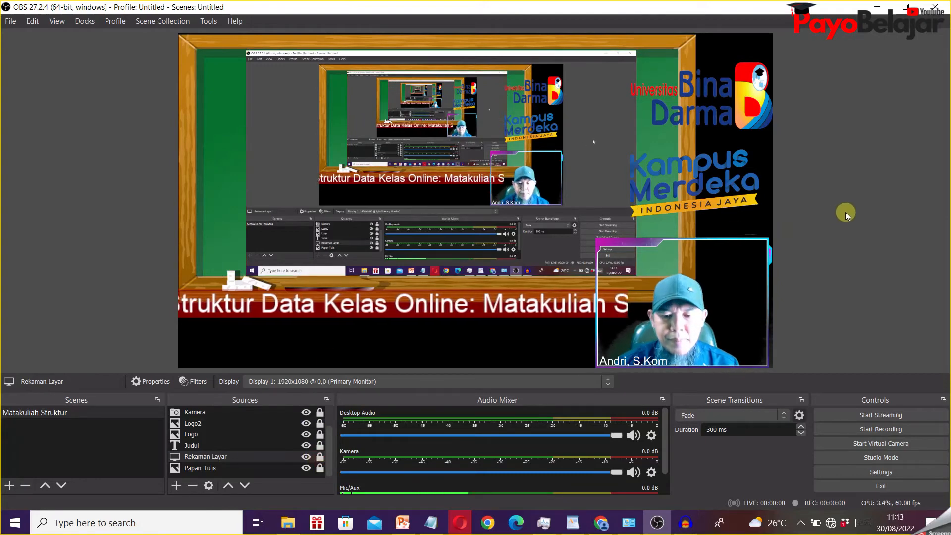
pyautogui.click(646, 245)
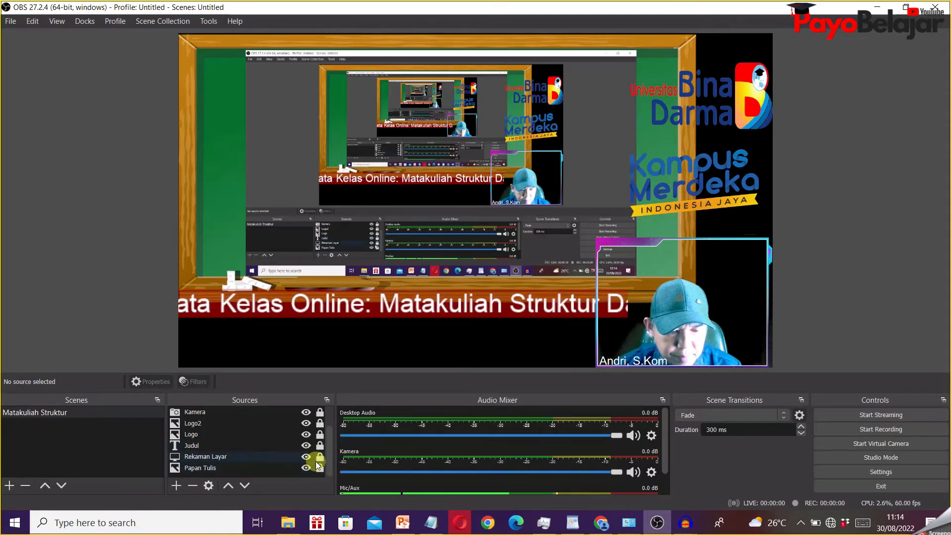
# - Unlock the Bingkai frame, shrink it toward the canvas's lower-right corner, and lock it again
pyautogui.scroll(1, 316, 459)
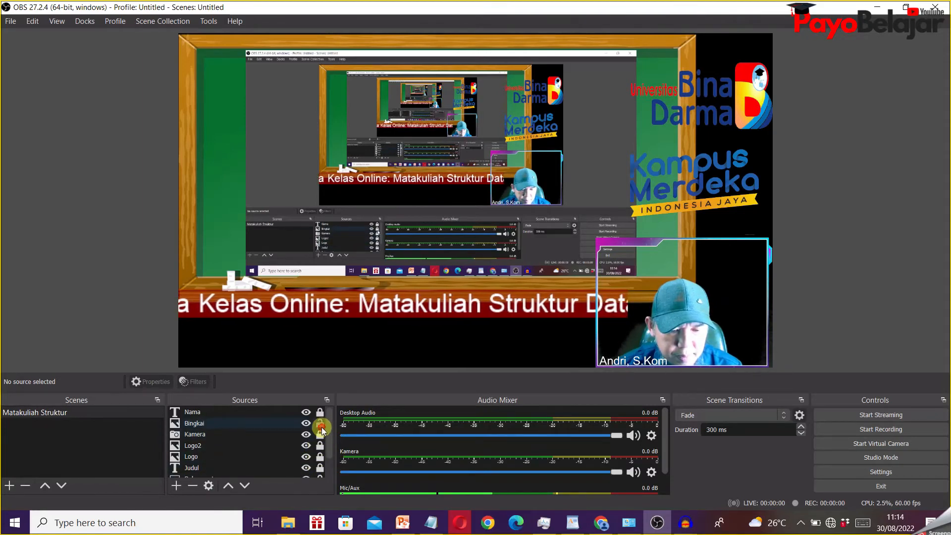
pyautogui.click(320, 424)
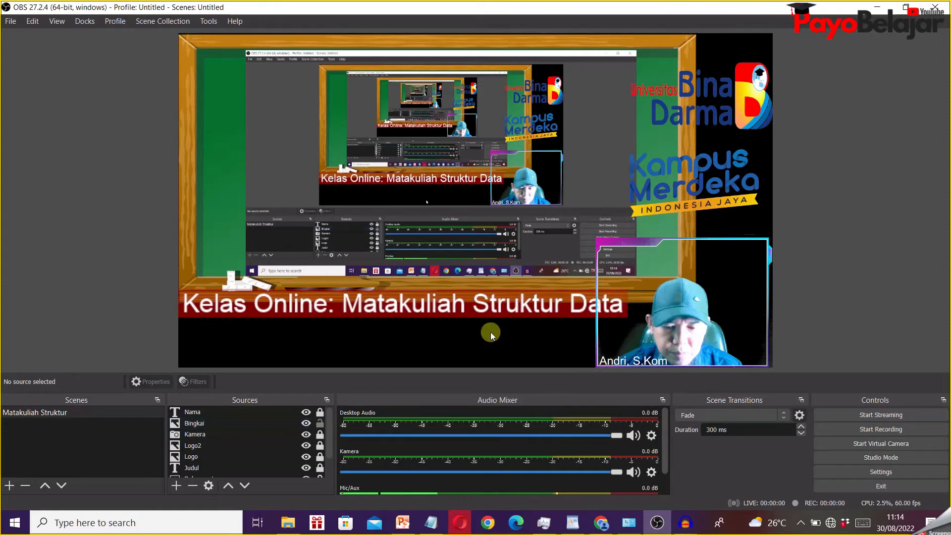
pyautogui.click(622, 245)
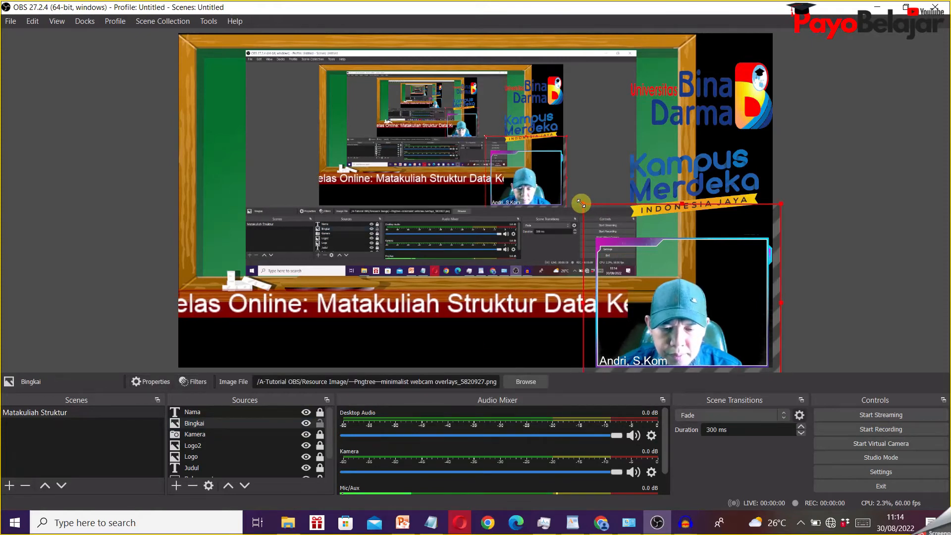
pyautogui.moveTo(581, 203); pyautogui.dragTo(620, 254)
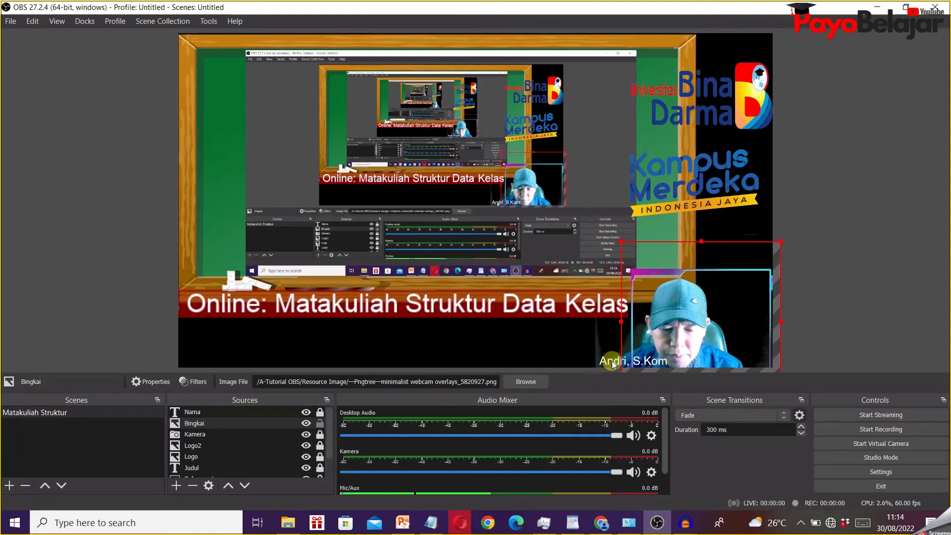
pyautogui.click(319, 424)
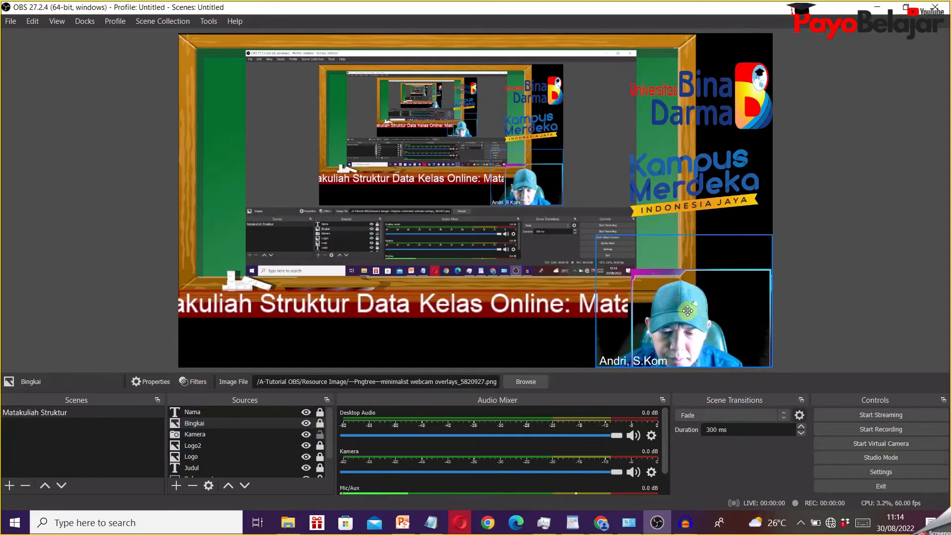
# - Move the Kamera picture slightly right so the presenter sits inside the smaller frame, and lock the source
pyautogui.click(292, 434)
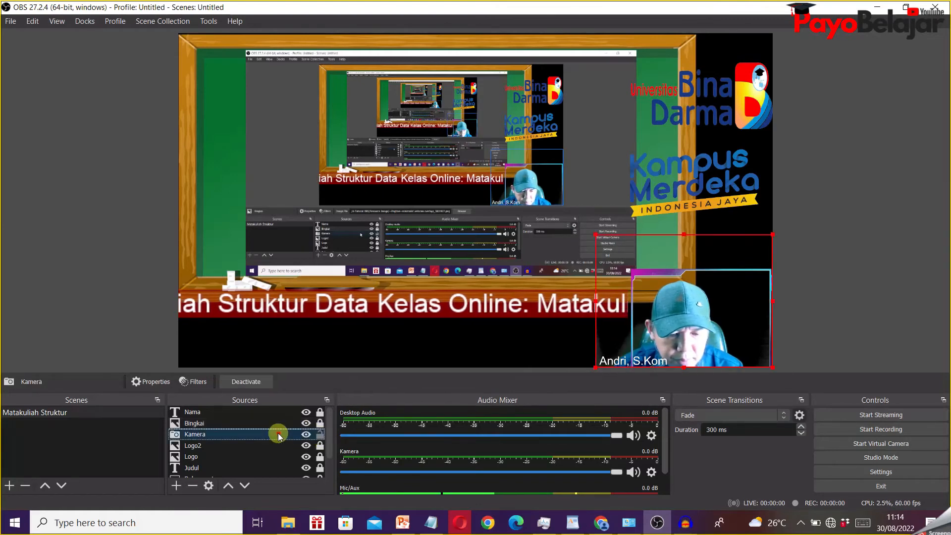
pyautogui.moveTo(667, 313); pyautogui.dragTo(685, 307)
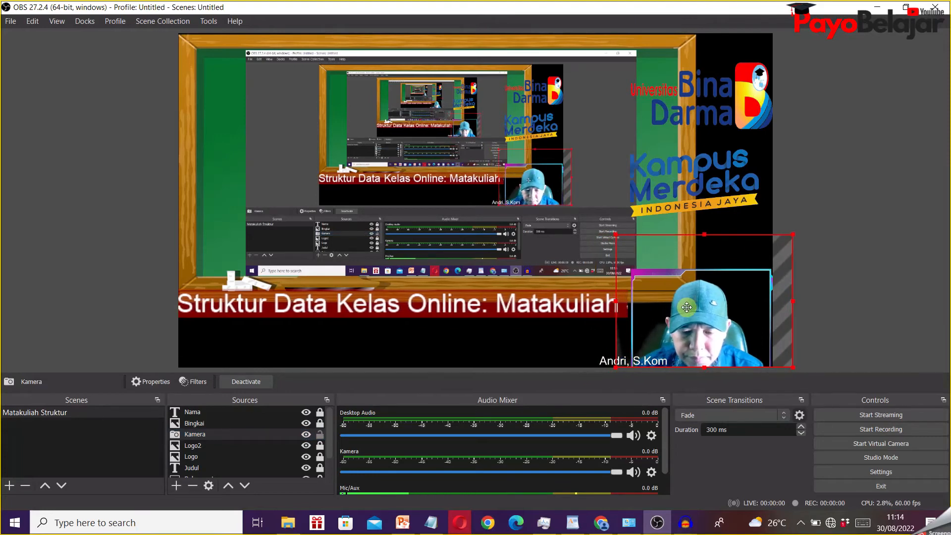
pyautogui.click(320, 435)
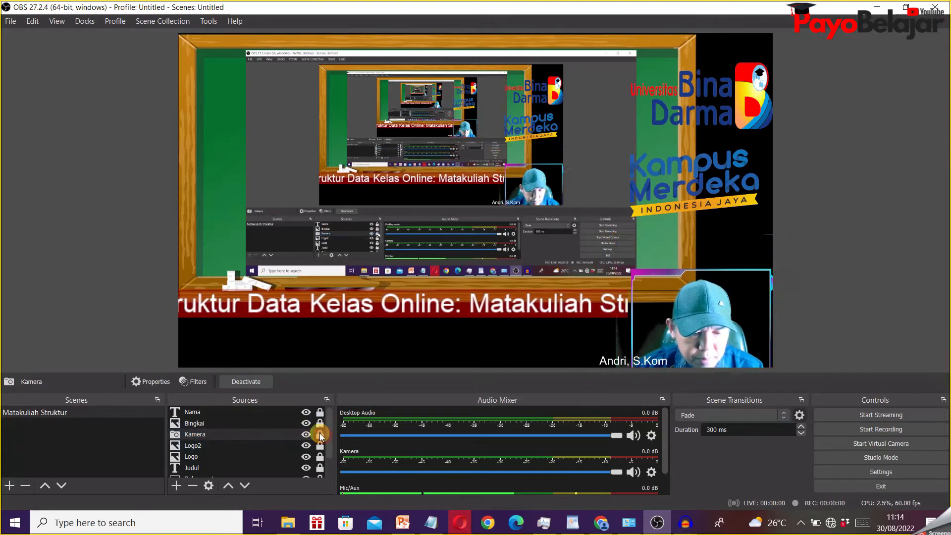
# - Unlock the Nama text, move it right into the webcam frame's lower-left corner, and lock it again
pyautogui.click(271, 412)
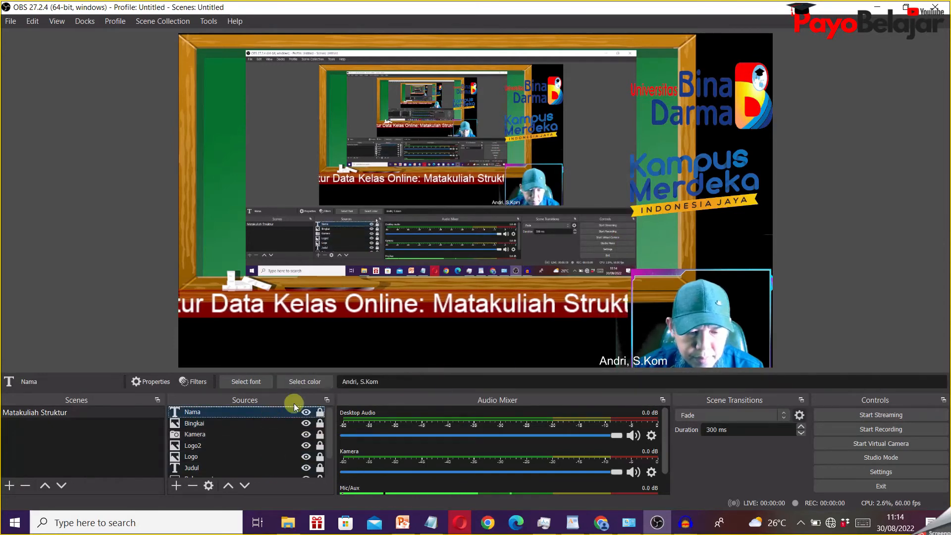
pyautogui.click(641, 364)
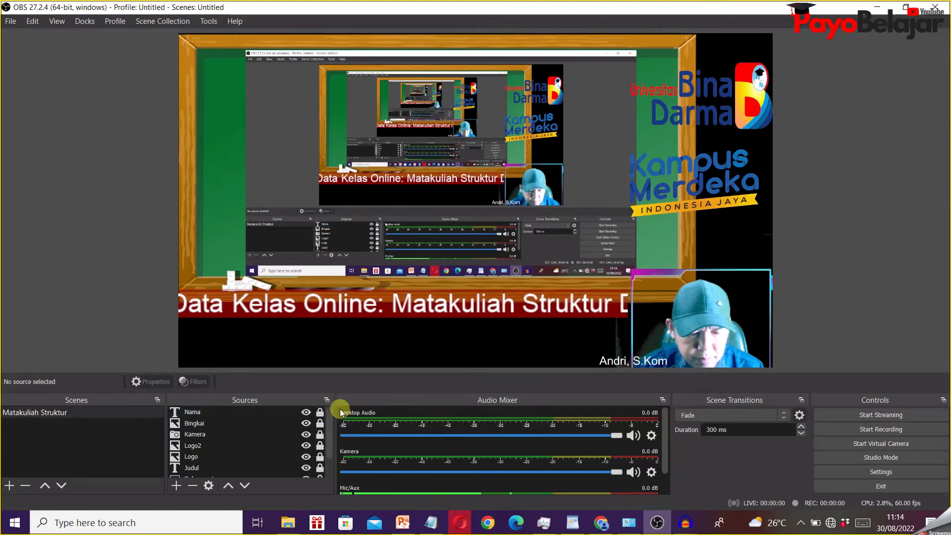
pyautogui.click(263, 412)
pyautogui.moveTo(620, 361); pyautogui.dragTo(657, 354)
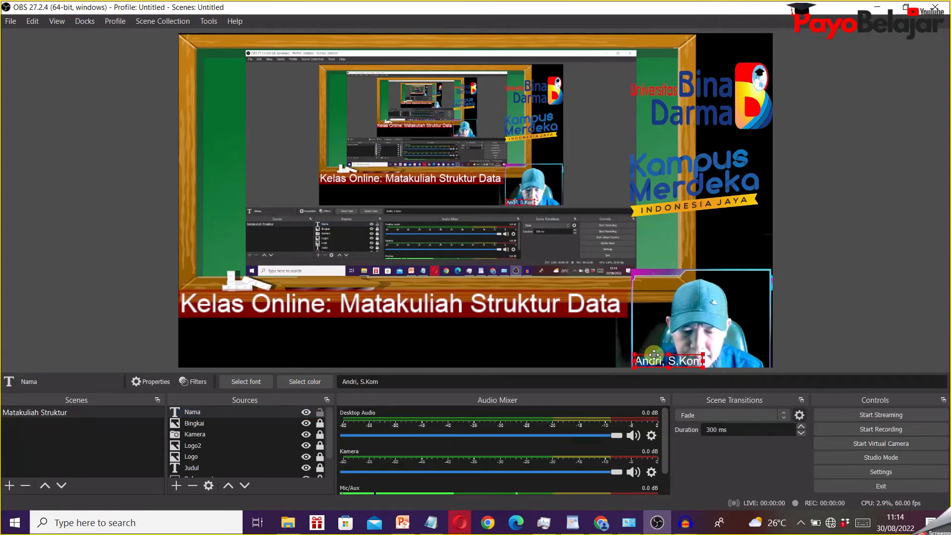
pyautogui.click(843, 284)
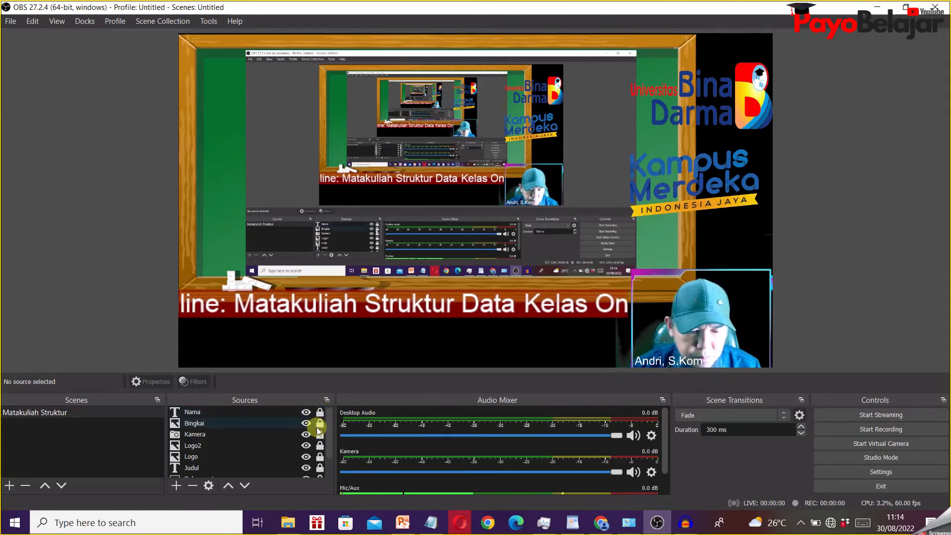
# - Unlock both logo sources, shrink the Universitas Bina Darma logo, and move it up to the canvas's upper-right corner
pyautogui.click(320, 456)
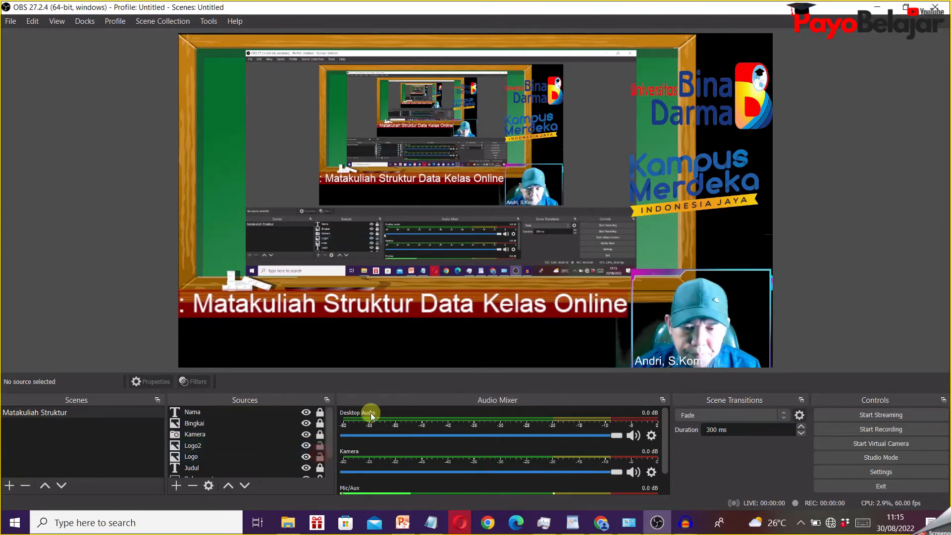
pyautogui.click(662, 71)
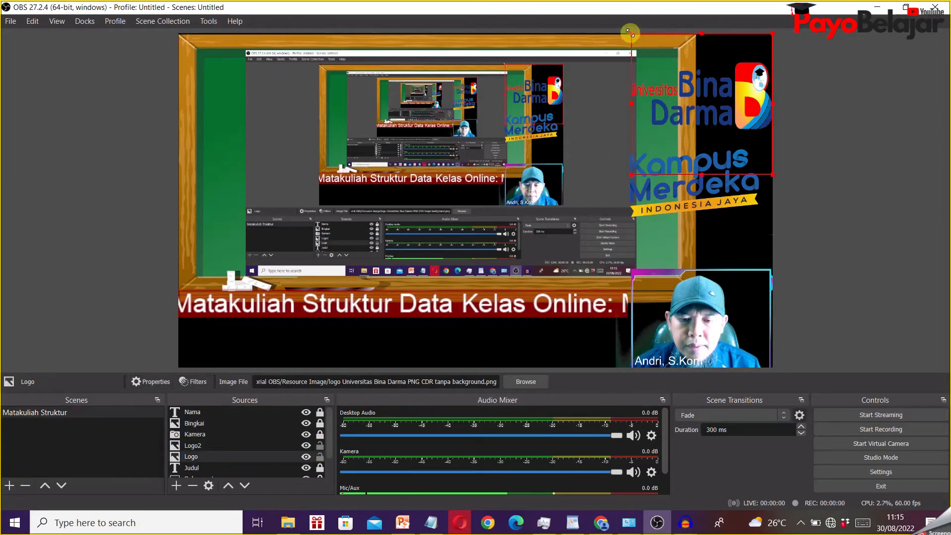
pyautogui.moveTo(629, 33); pyautogui.dragTo(649, 51)
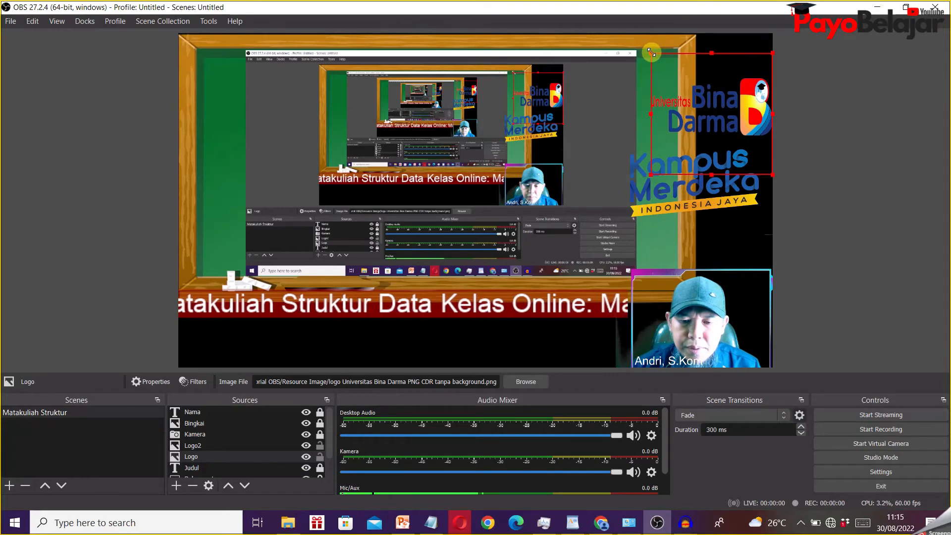
pyautogui.moveTo(727, 120); pyautogui.dragTo(727, 91)
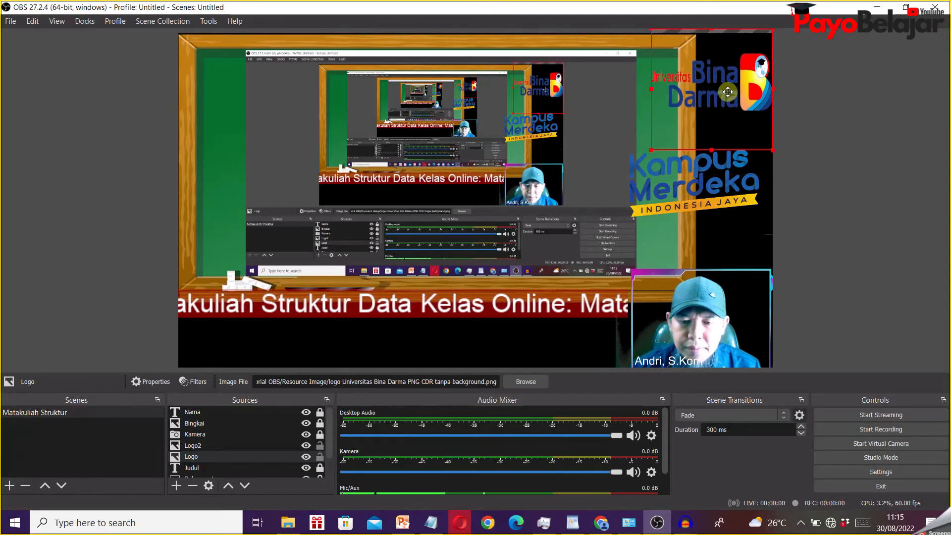
# - Shrink the Kampus Merdeka logo, move it up just below the Bina Darma logo, and deselect it
pyautogui.click(700, 173)
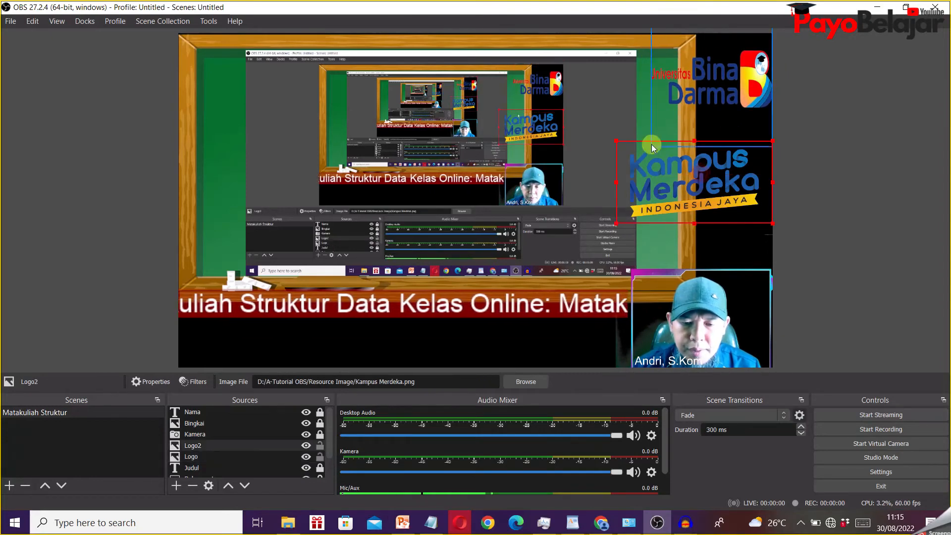
pyautogui.moveTo(617, 139); pyautogui.dragTo(674, 156)
pyautogui.moveTo(702, 160); pyautogui.dragTo(700, 139)
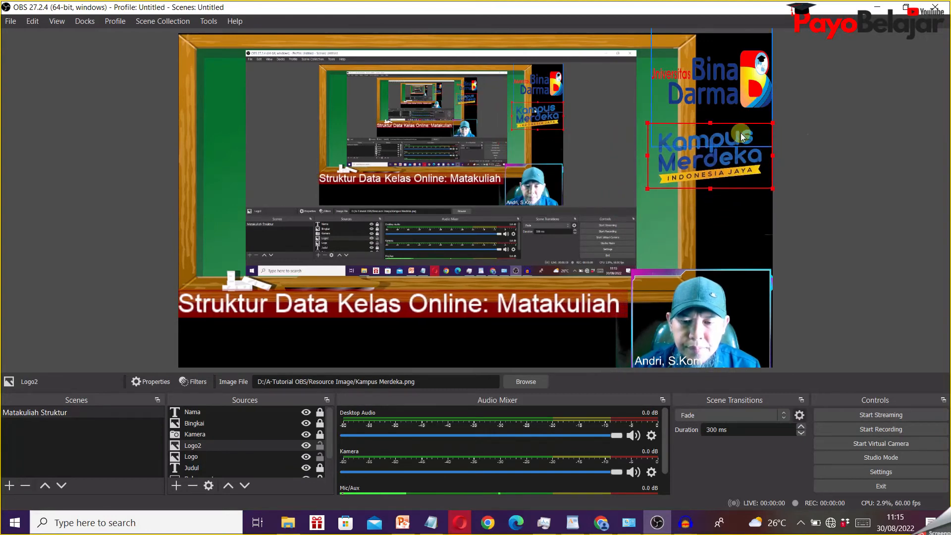
pyautogui.click(884, 141)
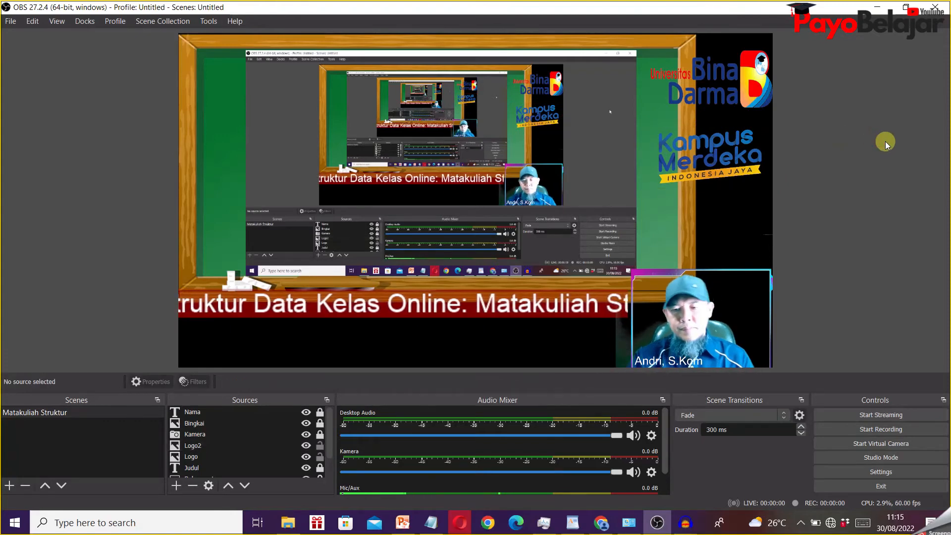